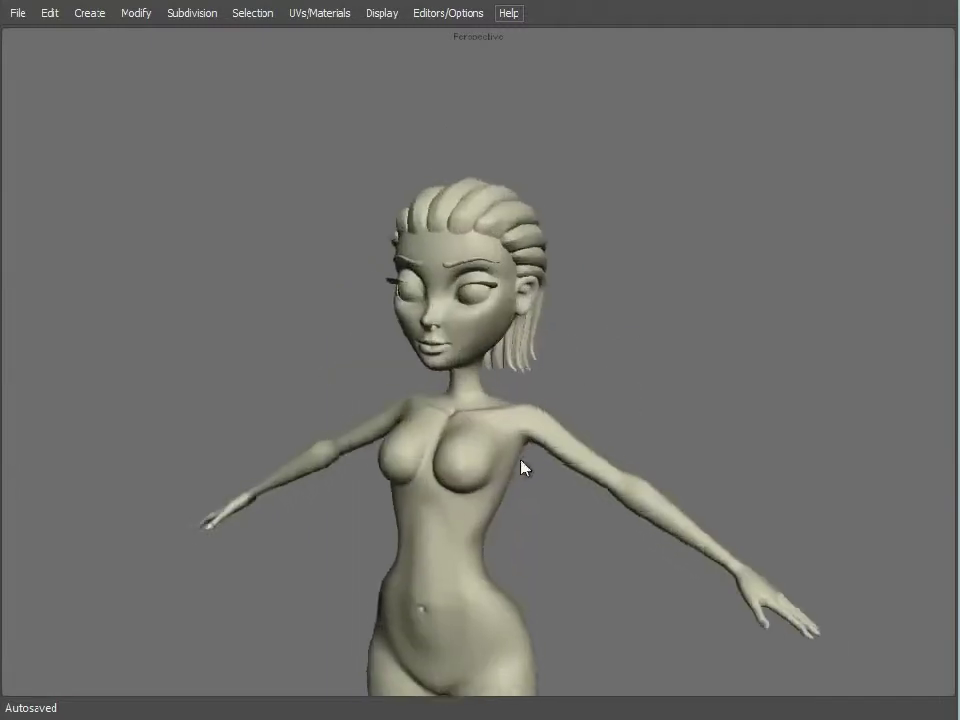
Examine the female character model's head, hair and full body from several angles.
{"action": "left_click_drag", "start_coordinate": [582, 484], "coordinate": [588, 450], "text": "alt"}
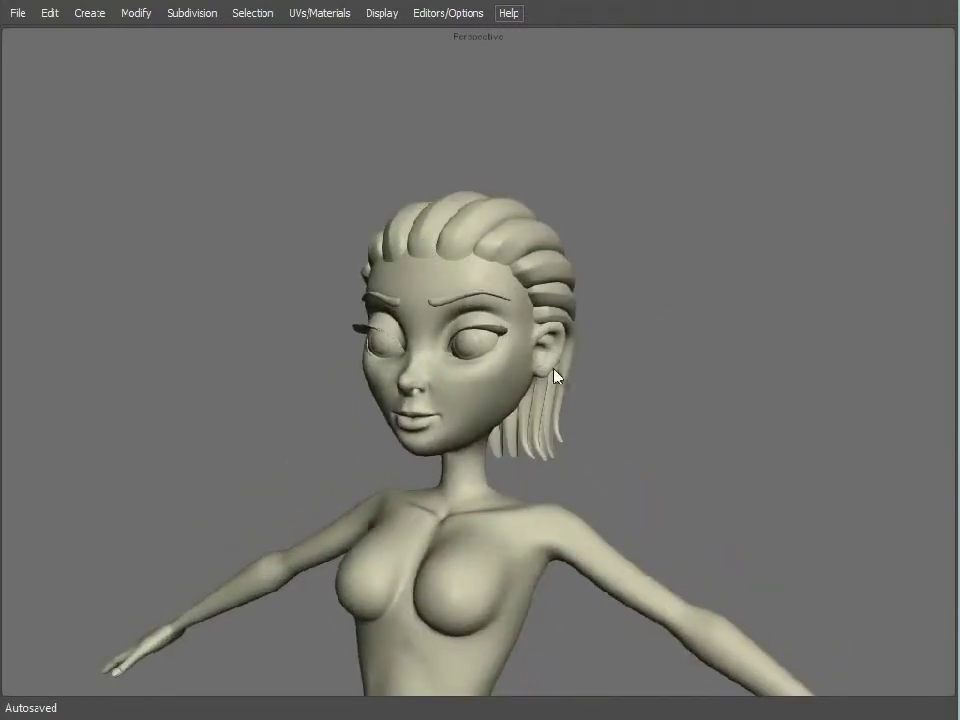
{"action": "left_click_drag", "start_coordinate": [688, 396], "coordinate": [601, 417], "text": "alt"}
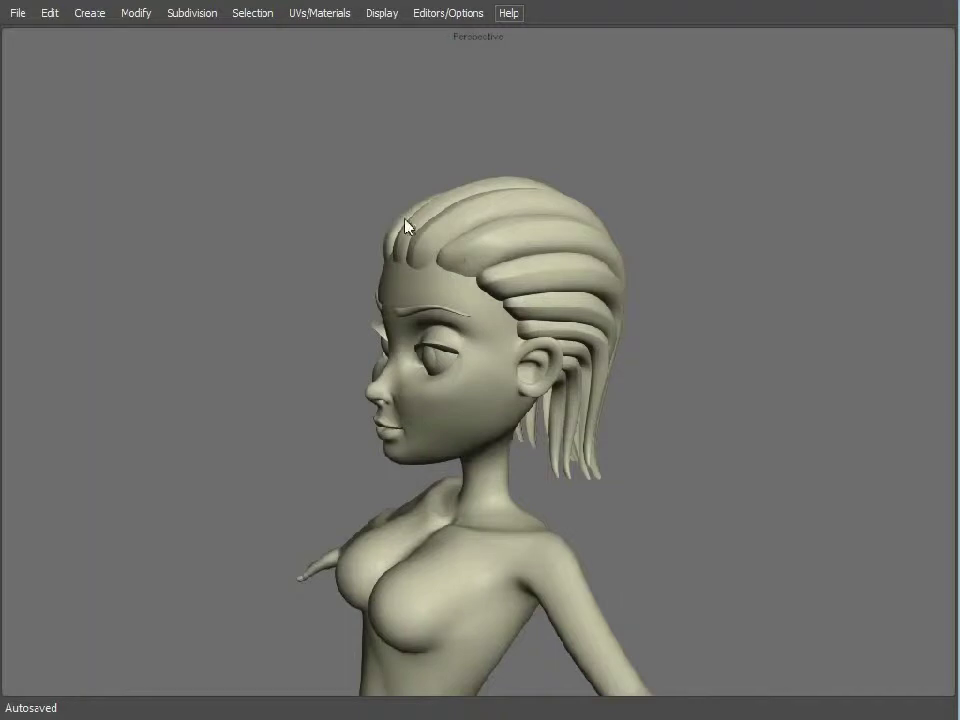
{"action": "left_click_drag", "start_coordinate": [700, 467], "coordinate": [572, 377], "text": "alt"}
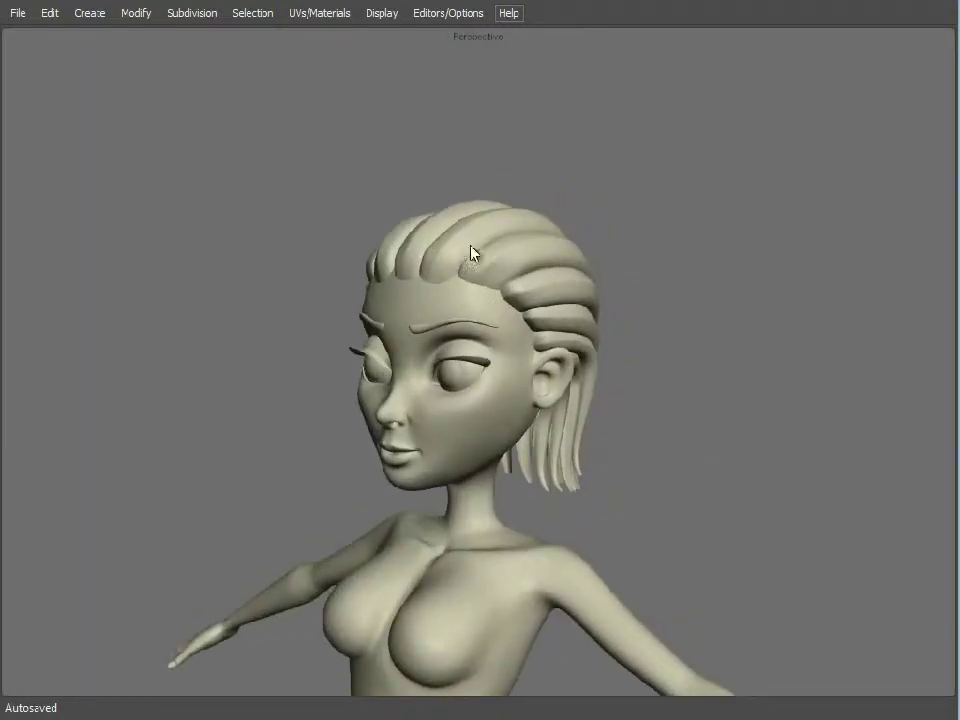
{"action": "left_click_drag", "start_coordinate": [495, 285], "coordinate": [517, 272], "text": "alt"}
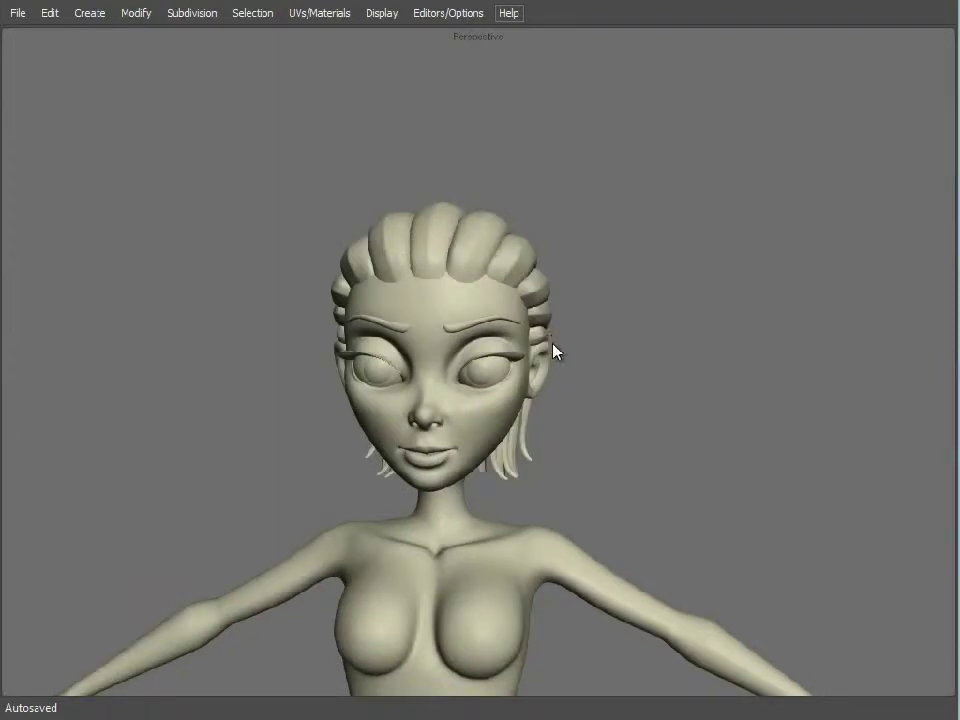
{"action": "left_click_drag", "start_coordinate": [791, 508], "coordinate": [727, 524], "text": "alt"}
{"action": "right_click_drag", "start_coordinate": [728, 537], "coordinate": [508, 304], "text": "alt"}
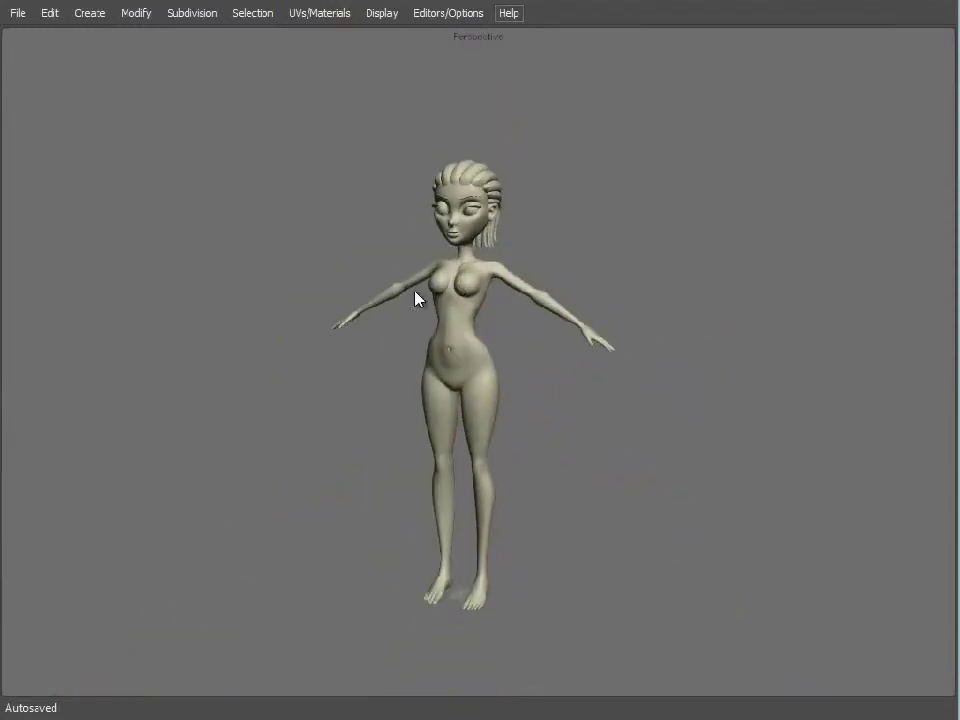
{"action": "left_click_drag", "start_coordinate": [684, 480], "coordinate": [408, 346], "text": "alt"}
{"action": "right_click_drag", "start_coordinate": [407, 345], "coordinate": [527, 378], "text": "alt"}
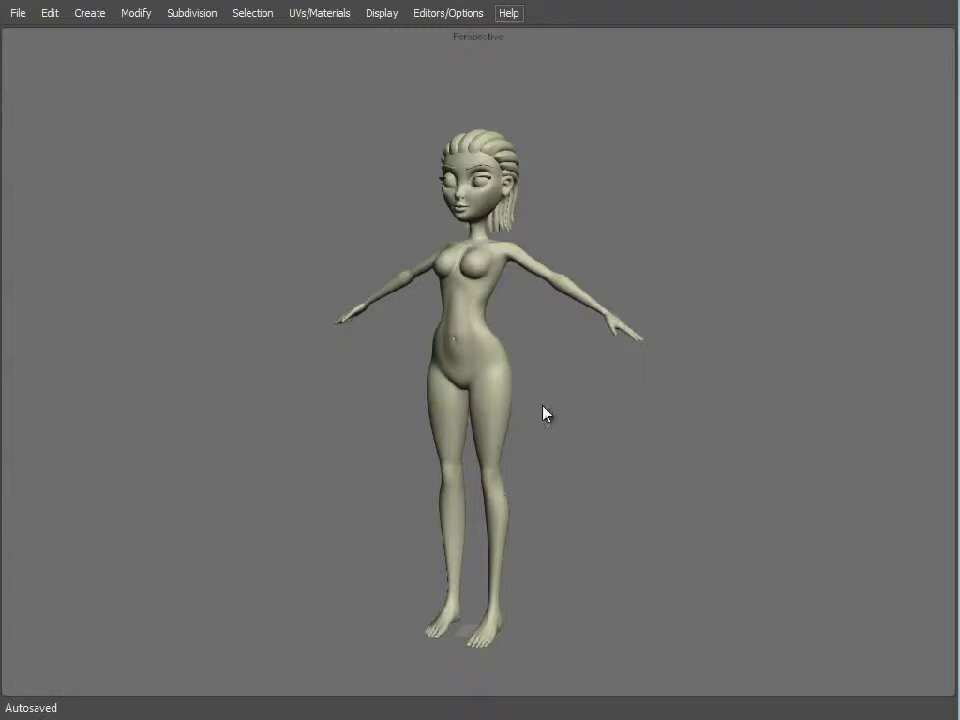
{"action": "left_click_drag", "start_coordinate": [321, 377], "coordinate": [400, 385], "text": "alt"}
{"action": "right_click_drag", "start_coordinate": [400, 385], "coordinate": [456, 414], "text": "alt"}
{"action": "middle_click_drag", "start_coordinate": [490, 332], "coordinate": [500, 397], "text": "alt"}
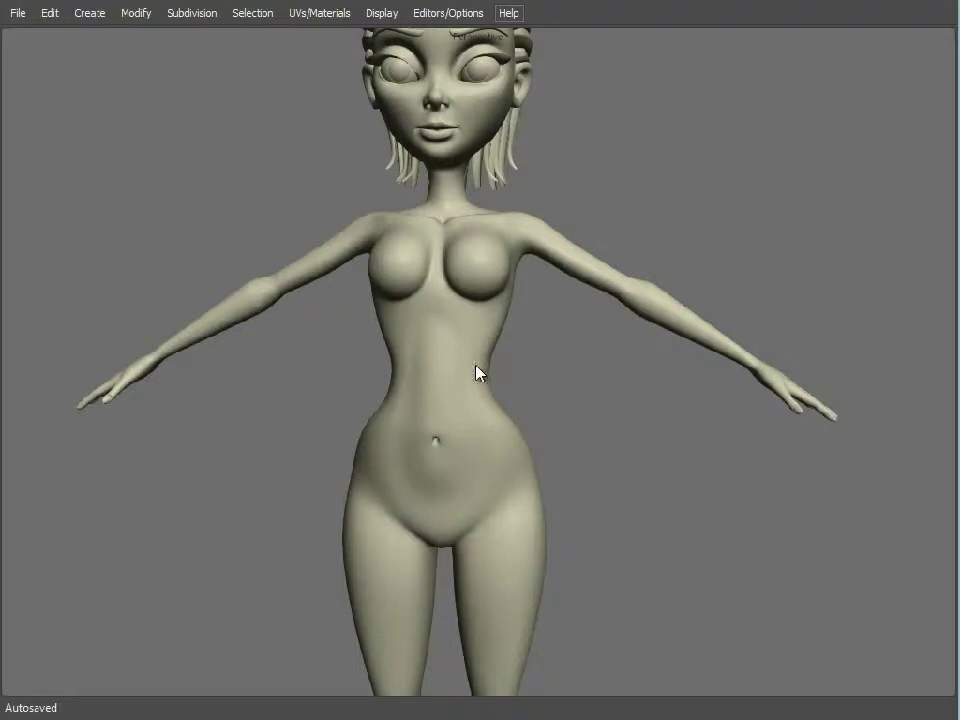
Select the body's torso faces from the neck and shoulders down to the hips and duplicate them as a separate piece.
{"action": "left_click", "coordinate": [476, 334]}
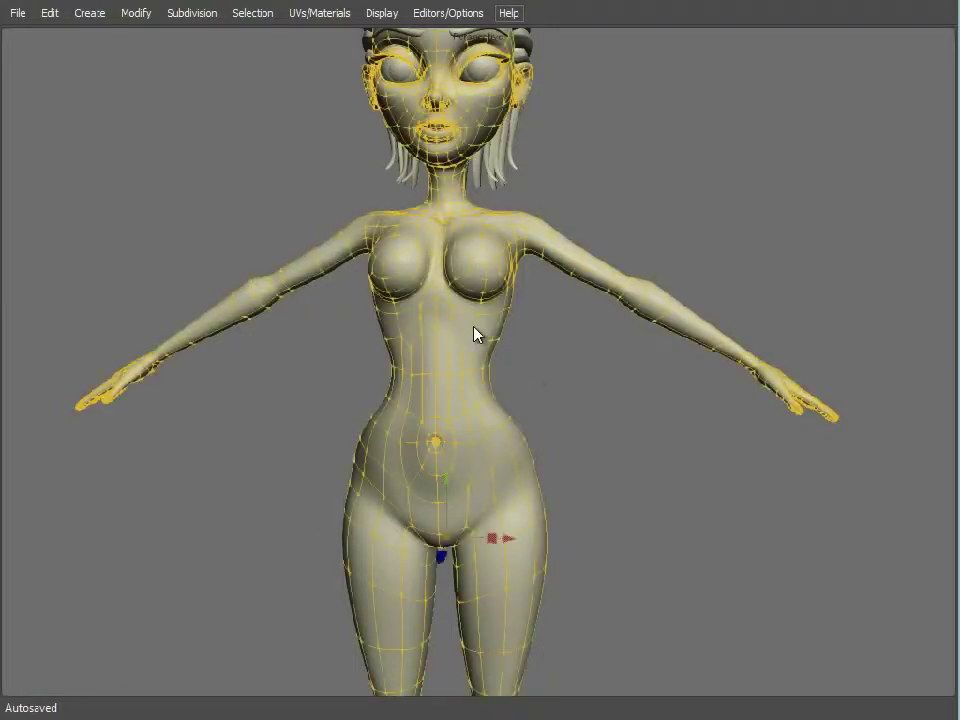
{"action": "left_click_drag", "start_coordinate": [574, 371], "coordinate": [534, 396], "text": "alt"}
{"action": "left_click", "coordinate": [362, 403]}
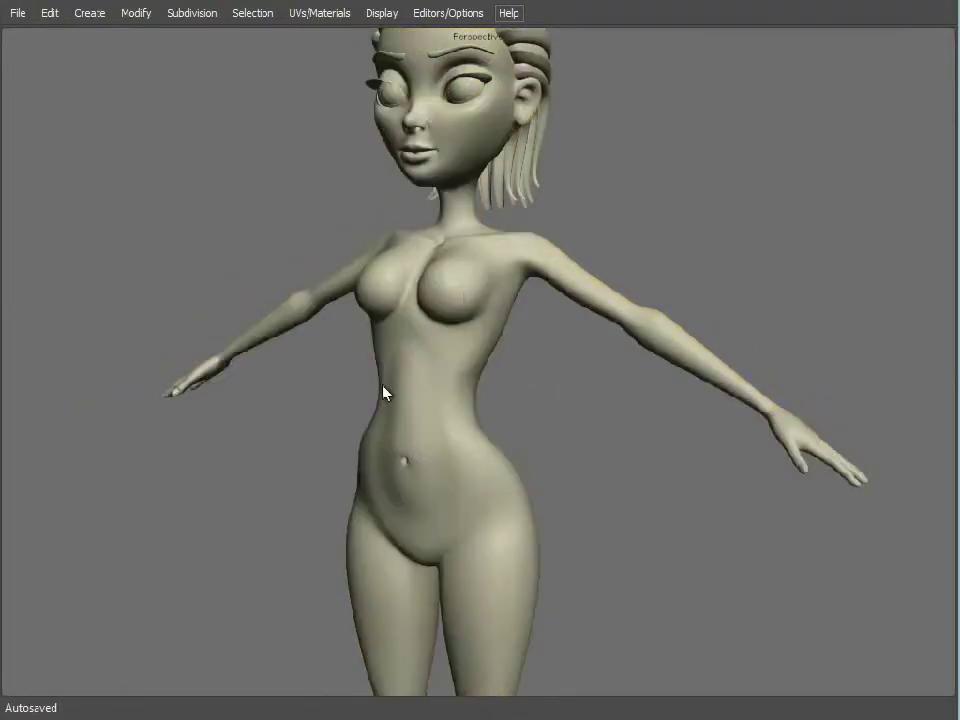
{"action": "left_click", "coordinate": [469, 422]}
{"action": "key", "text": "f"}
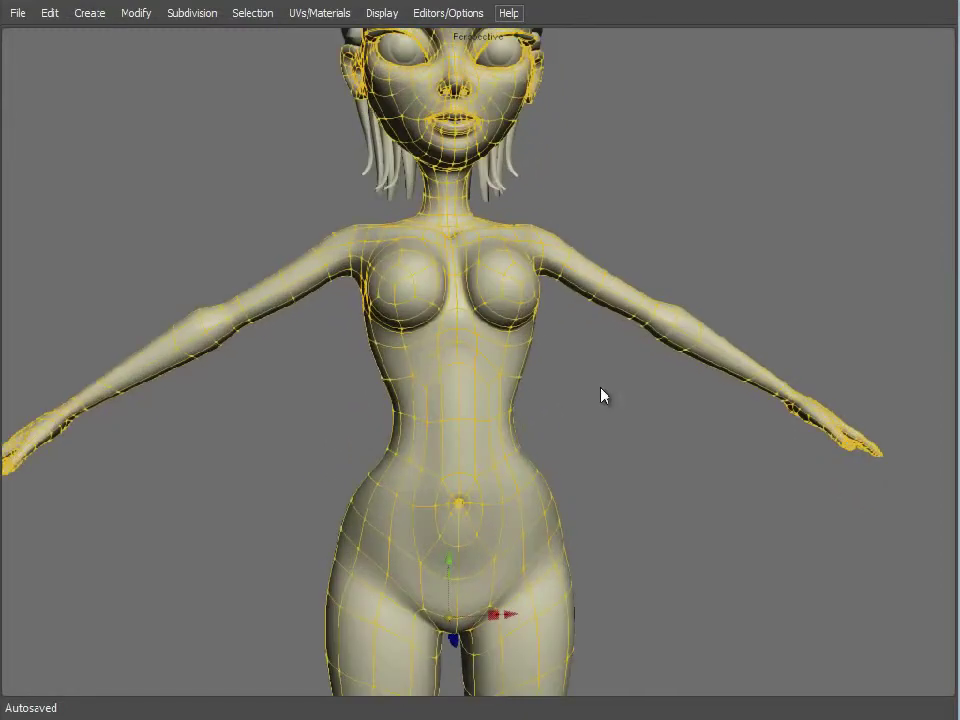
{"action": "key", "text": "d"}
{"action": "left_click_drag", "start_coordinate": [590, 378], "coordinate": [614, 438], "text": "alt"}
{"action": "scroll", "coordinate": [614, 438], "scroll_direction": "down", "scroll_amount": 1}
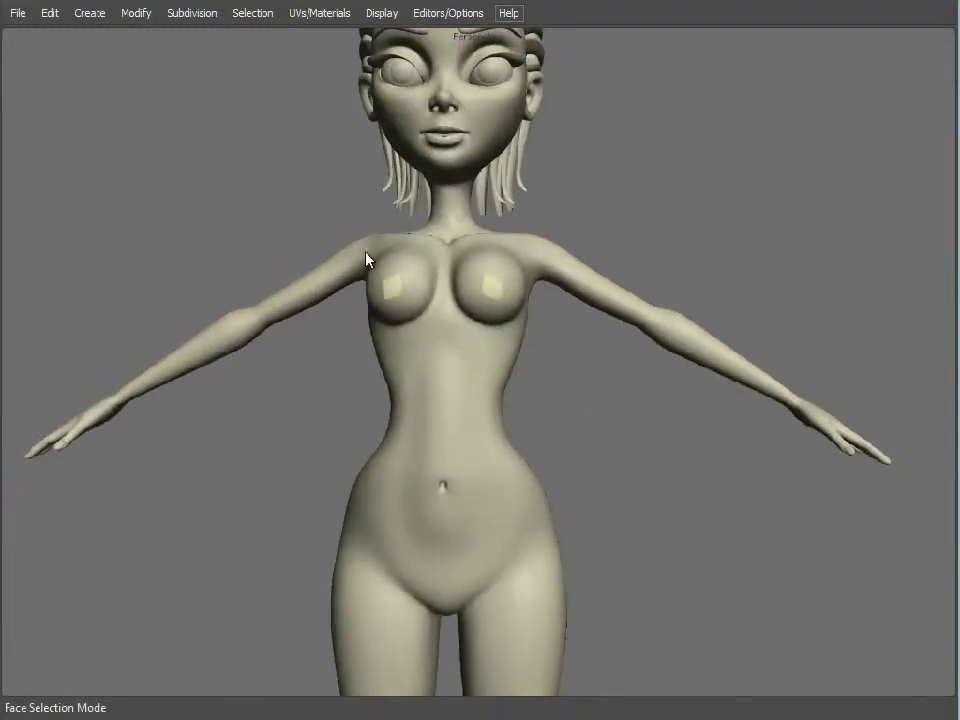
{"action": "left_click_drag", "start_coordinate": [346, 208], "coordinate": [558, 501]}
{"action": "left_click_drag", "start_coordinate": [718, 534], "coordinate": [683, 548], "text": "alt"}
{"action": "key", "text": "ctrl+d"}
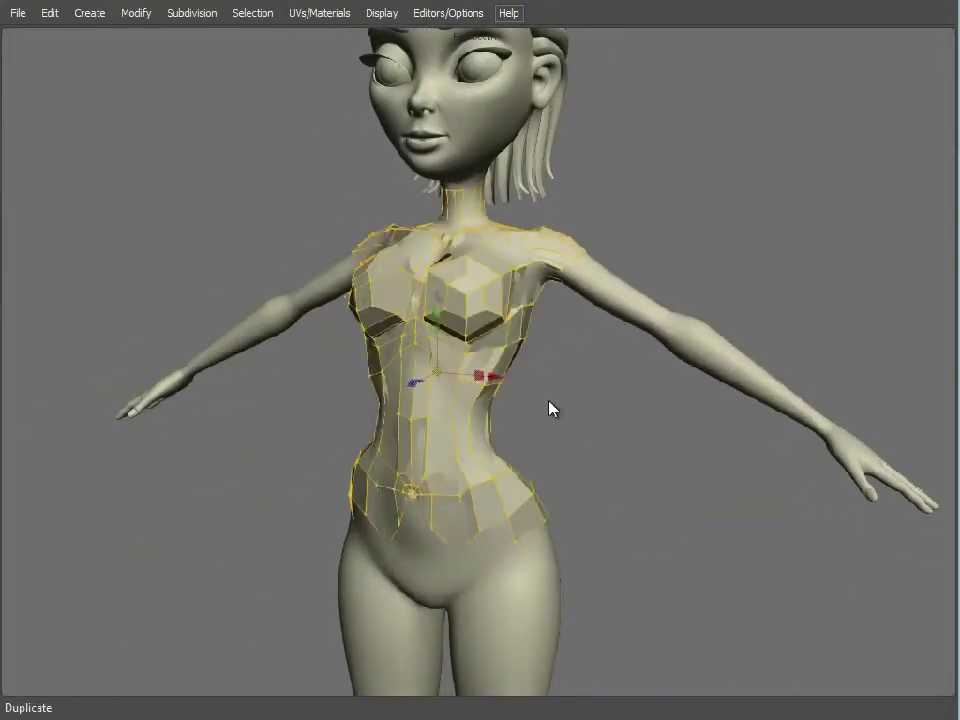
Hide everything except the duplicated torso piece and subdivide it.
{"action": "left_click_drag", "start_coordinate": [551, 404], "coordinate": [562, 388], "text": "alt"}
{"action": "scroll", "coordinate": [514, 389], "scroll_direction": "down", "scroll_amount": 3}
{"action": "key", "text": "shift+h"}
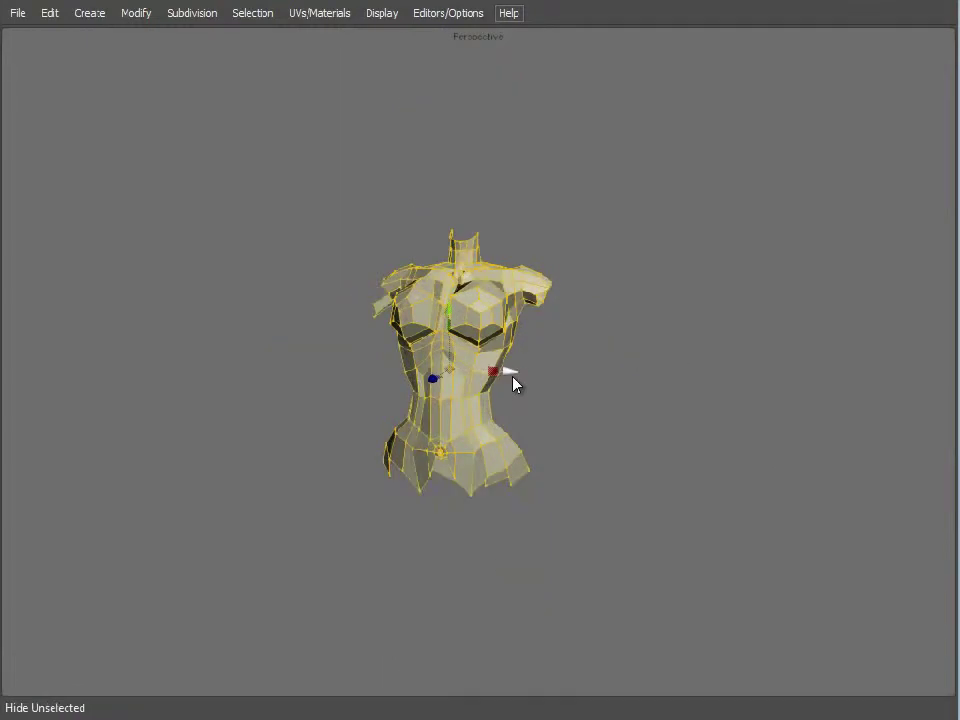
{"action": "scroll", "coordinate": [430, 344], "scroll_direction": "up", "scroll_amount": 2}
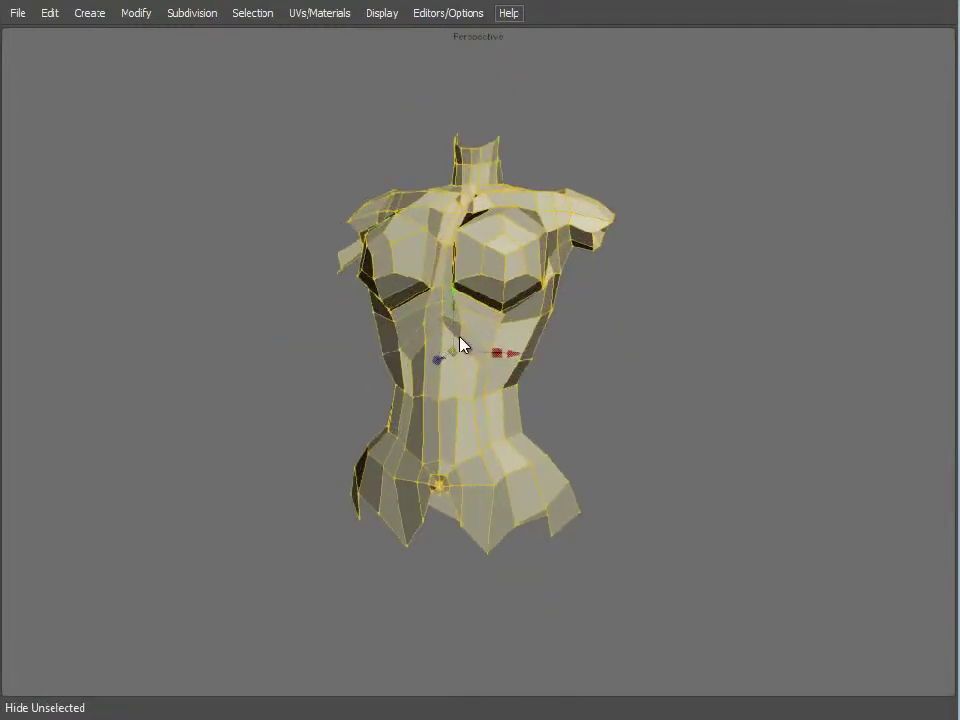
{"action": "key", "text": "c"}
{"action": "middle_click_drag", "start_coordinate": [452, 333], "coordinate": [448, 212], "text": "alt"}
{"action": "right_click_drag", "start_coordinate": [448, 212], "coordinate": [489, 221], "text": "alt"}
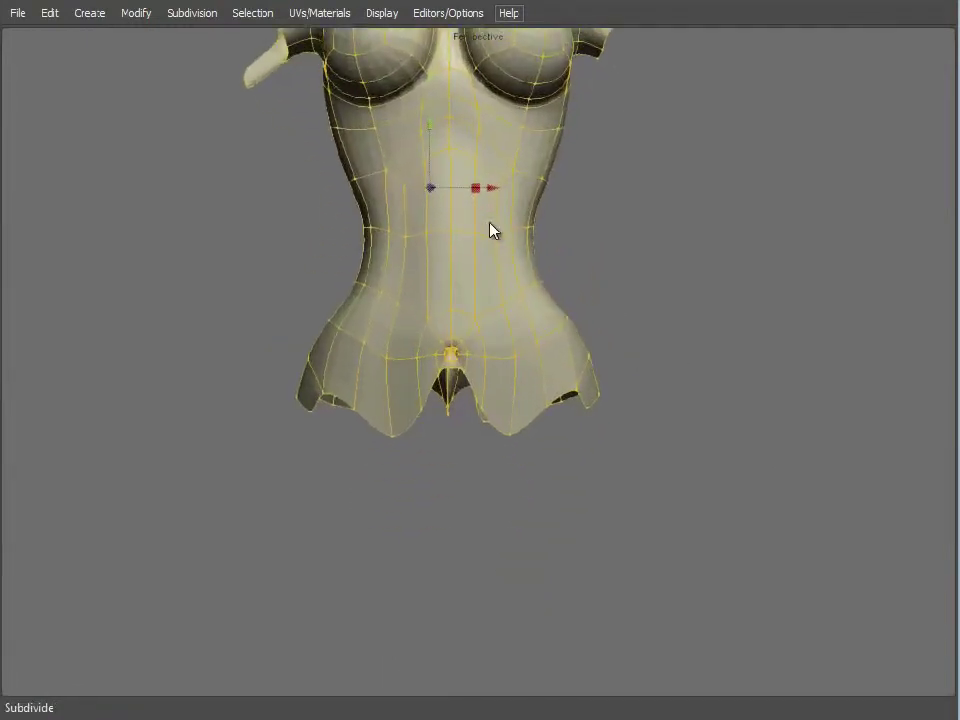
Delete the uneven loop of faces along the front lower edge of the torso piece.
{"action": "key", "text": "d"}
{"action": "middle_click_drag", "start_coordinate": [438, 456], "coordinate": [445, 397], "text": "alt"}
{"action": "right_click_drag", "start_coordinate": [445, 397], "coordinate": [502, 364], "text": "alt"}
{"action": "middle_click_drag", "start_coordinate": [421, 362], "coordinate": [433, 389], "text": "alt"}
{"action": "right_click_drag", "start_coordinate": [433, 390], "coordinate": [470, 350], "text": "alt"}
{"action": "left_click", "coordinate": [486, 314]}
{"action": "left_click", "coordinate": [532, 357], "text": "shift"}
{"action": "key", "text": "l"}
{"action": "key", "text": "Delete"}
{"action": "left_click", "coordinate": [454, 296]}
{"action": "key", "text": "Delete"}
Delete the detached strips of faces left below both hips.
{"action": "left_click", "coordinate": [376, 367]}
{"action": "left_click", "coordinate": [546, 379], "text": "shift"}
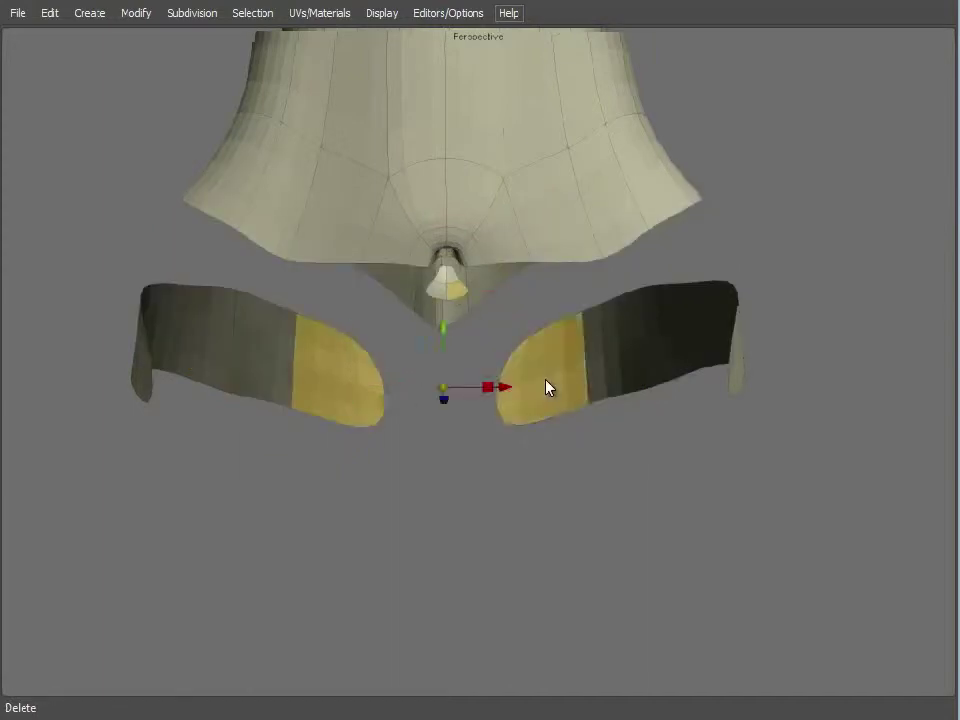
{"action": "key", "text": "shift+period"}
{"action": "key", "text": "Delete"}
Delete the edge inside the navel notch at the torso's lower border.
{"action": "left_click_drag", "start_coordinate": [546, 388], "coordinate": [382, 488], "text": "alt"}
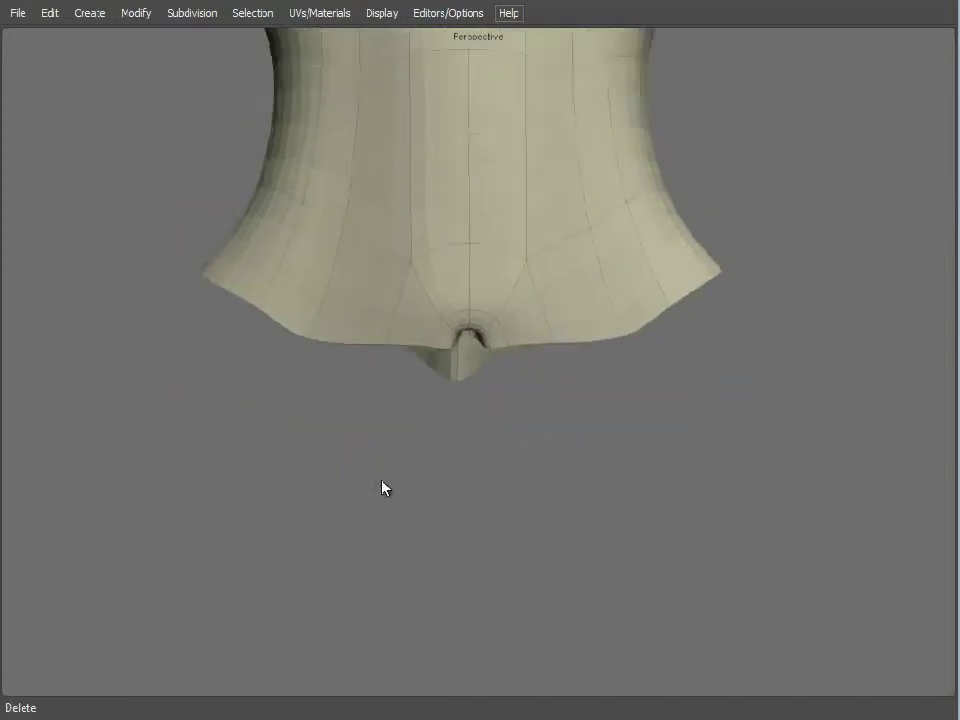
{"action": "right_click_drag", "start_coordinate": [382, 488], "coordinate": [497, 362], "text": "alt"}
{"action": "left_click_drag", "start_coordinate": [497, 362], "coordinate": [486, 476], "text": "alt"}
{"action": "right_click_drag", "start_coordinate": [486, 476], "coordinate": [492, 380], "text": "alt"}
{"action": "key", "text": "s"}
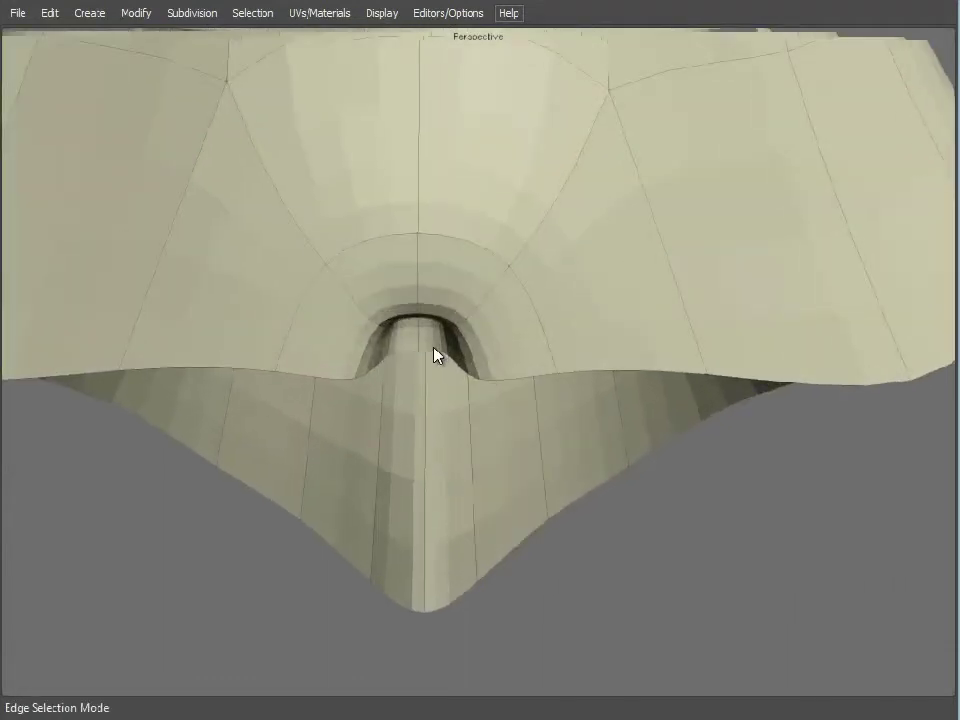
{"action": "double_click", "coordinate": [398, 345]}
{"action": "left_click_drag", "start_coordinate": [398, 347], "coordinate": [426, 349], "text": "alt"}
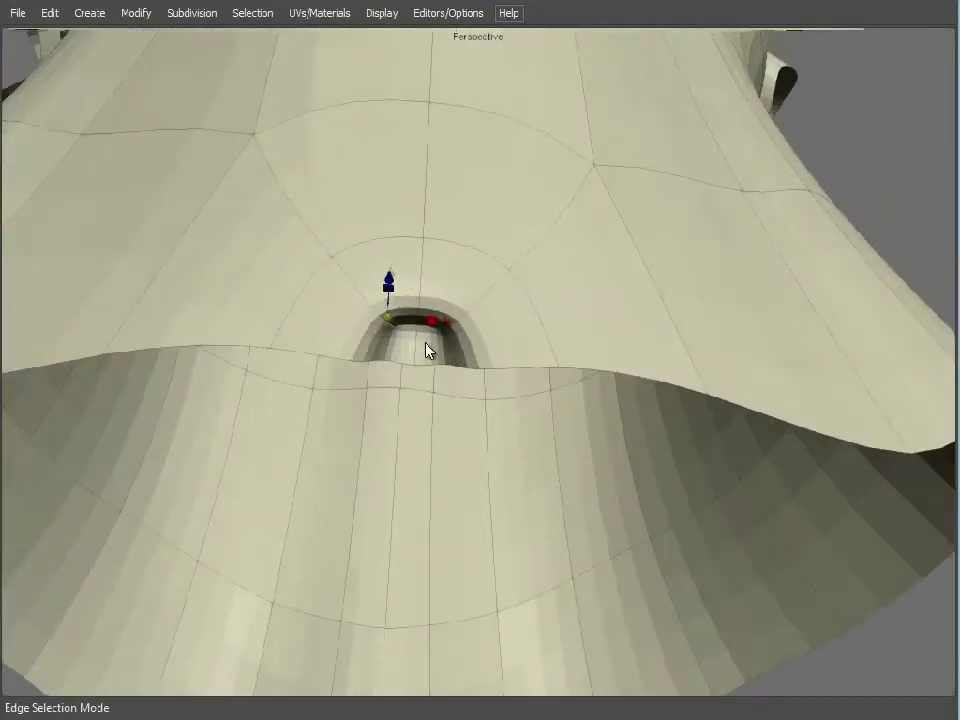
{"action": "key", "text": "Delete"}
Merge the two opposite sides of the navel notch on the torso's lower border.
{"action": "left_click", "coordinate": [369, 354]}
{"action": "left_click", "coordinate": [469, 365], "text": "shift"}
{"action": "mouse_move", "coordinate": [570, 360]}
{"action": "left_mouse_down", "text": "alt"}
{"action": "mouse_move", "coordinate": [617, 321]}
{"action": "mouse_move", "coordinate": [564, 379]}
{"action": "left_mouse_up", "text": "alt"}
{"action": "left_click", "coordinate": [121, 20]}
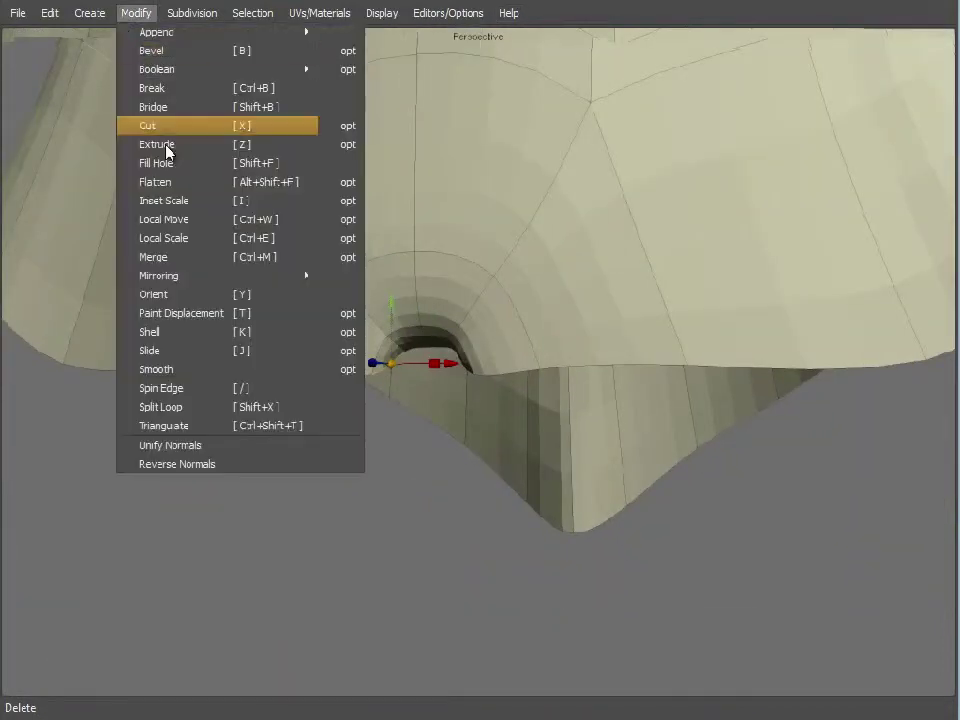
{"action": "left_click", "coordinate": [188, 261]}
Delete the row of faces above the character's left breast, from the chest centre around to below the armpit.
{"action": "middle_click_drag", "start_coordinate": [606, 322], "coordinate": [596, 400], "text": "alt"}
{"action": "left_click_drag", "start_coordinate": [597, 408], "coordinate": [441, 366], "text": "alt"}
{"action": "right_click_drag", "start_coordinate": [441, 366], "coordinate": [489, 274], "text": "alt"}
{"action": "key", "text": "d"}
{"action": "mouse_move", "coordinate": [388, 313]}
{"action": "left_mouse_down"}
{"action": "mouse_move", "coordinate": [441, 272]}
{"action": "mouse_move", "coordinate": [548, 266]}
{"action": "left_mouse_up"}
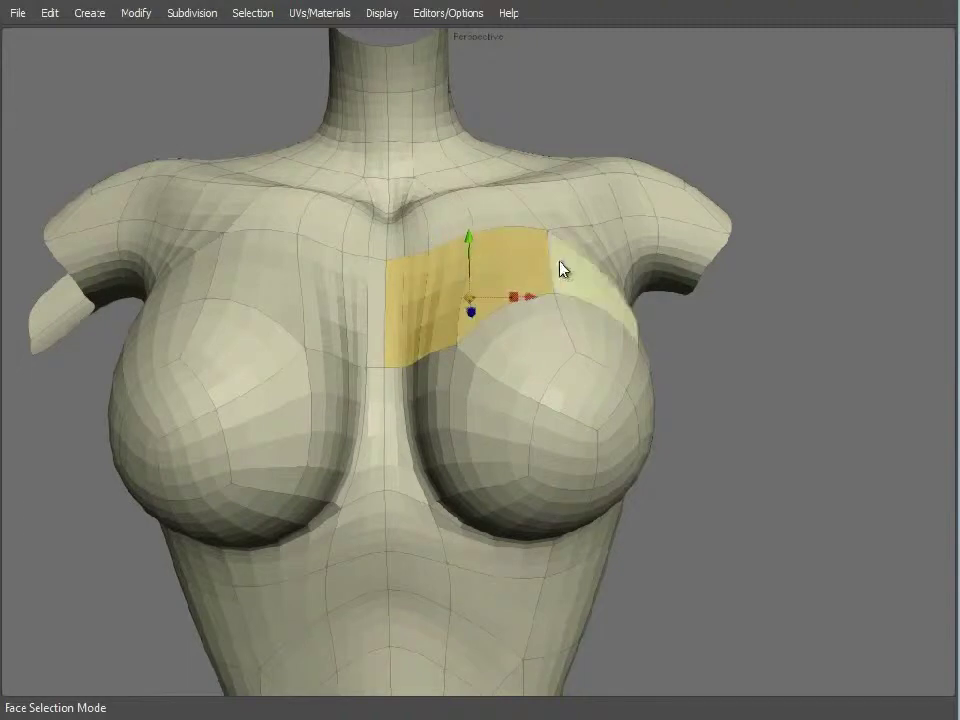
{"action": "mouse_move", "coordinate": [752, 456]}
{"action": "left_mouse_down", "text": "alt"}
{"action": "mouse_move", "coordinate": [540, 407]}
{"action": "mouse_move", "coordinate": [437, 213]}
{"action": "mouse_move", "coordinate": [493, 300]}
{"action": "mouse_move", "coordinate": [632, 255]}
{"action": "left_mouse_up", "text": "alt"}
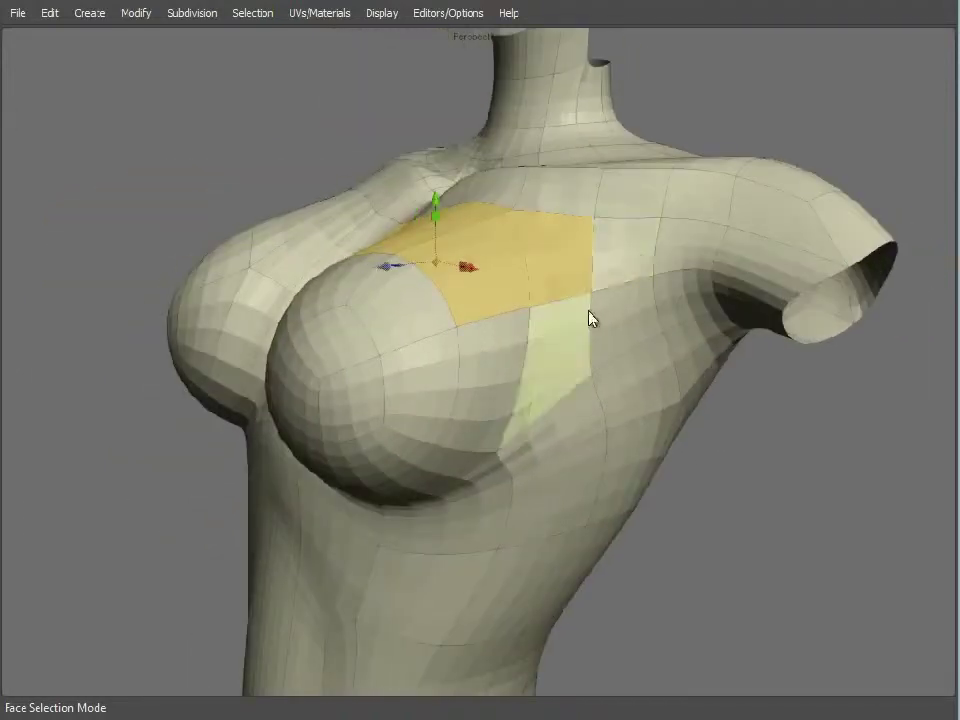
{"action": "mouse_move", "coordinate": [604, 324]}
{"action": "left_mouse_down"}
{"action": "mouse_move", "coordinate": [673, 298]}
{"action": "mouse_move", "coordinate": [703, 340]}
{"action": "mouse_move", "coordinate": [643, 407]}
{"action": "mouse_move", "coordinate": [516, 375]}
{"action": "mouse_move", "coordinate": [454, 336]}
{"action": "mouse_move", "coordinate": [467, 283]}
{"action": "mouse_move", "coordinate": [529, 212]}
{"action": "mouse_move", "coordinate": [656, 199]}
{"action": "mouse_move", "coordinate": [722, 223]}
{"action": "mouse_move", "coordinate": [626, 366]}
{"action": "mouse_move", "coordinate": [478, 311]}
{"action": "mouse_move", "coordinate": [504, 296]}
{"action": "mouse_move", "coordinate": [617, 287]}
{"action": "mouse_move", "coordinate": [714, 384]}
{"action": "mouse_move", "coordinate": [317, 381]}
{"action": "mouse_move", "coordinate": [713, 371]}
{"action": "left_mouse_up"}
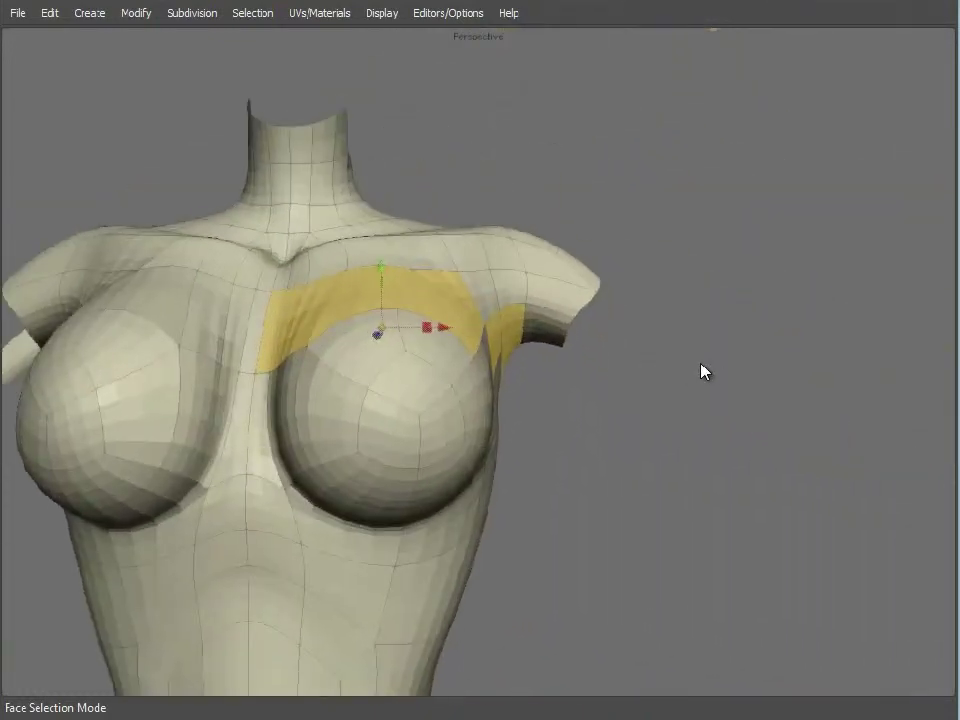
{"action": "key", "text": "Delete"}
Delete the stretched stray faces around the left armpit and shoulder.
{"action": "left_click_drag", "start_coordinate": [600, 399], "coordinate": [470, 418], "text": "alt"}
{"action": "left_click", "coordinate": [411, 302]}
{"action": "left_click", "coordinate": [542, 228], "text": "shift"}
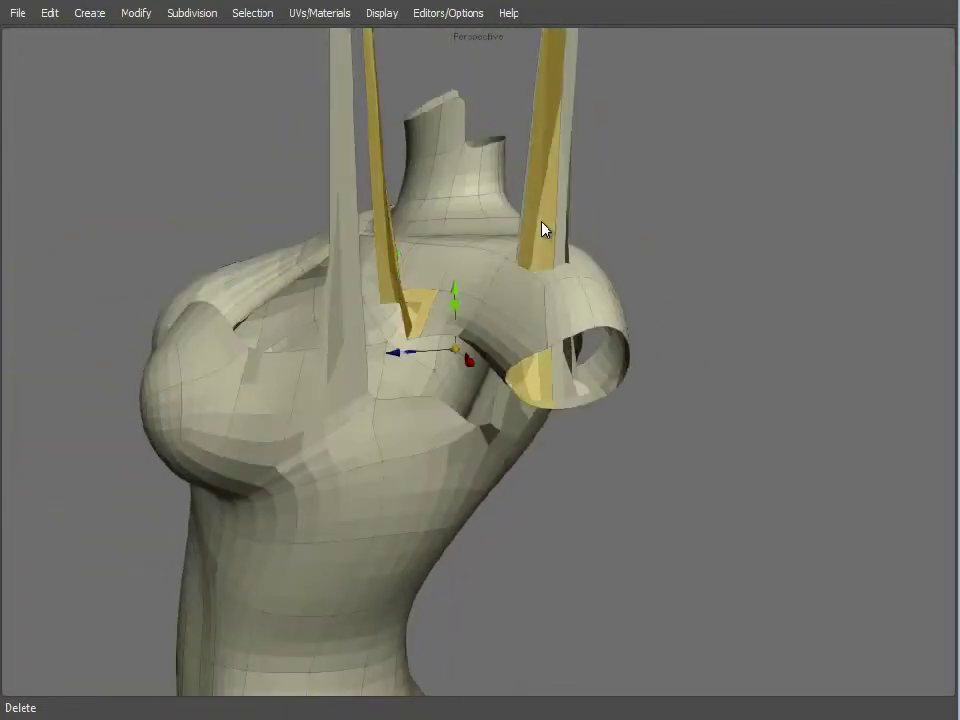
{"action": "key", "text": "Delete"}
{"action": "left_click", "coordinate": [579, 306]}
{"action": "key", "text": "Delete"}
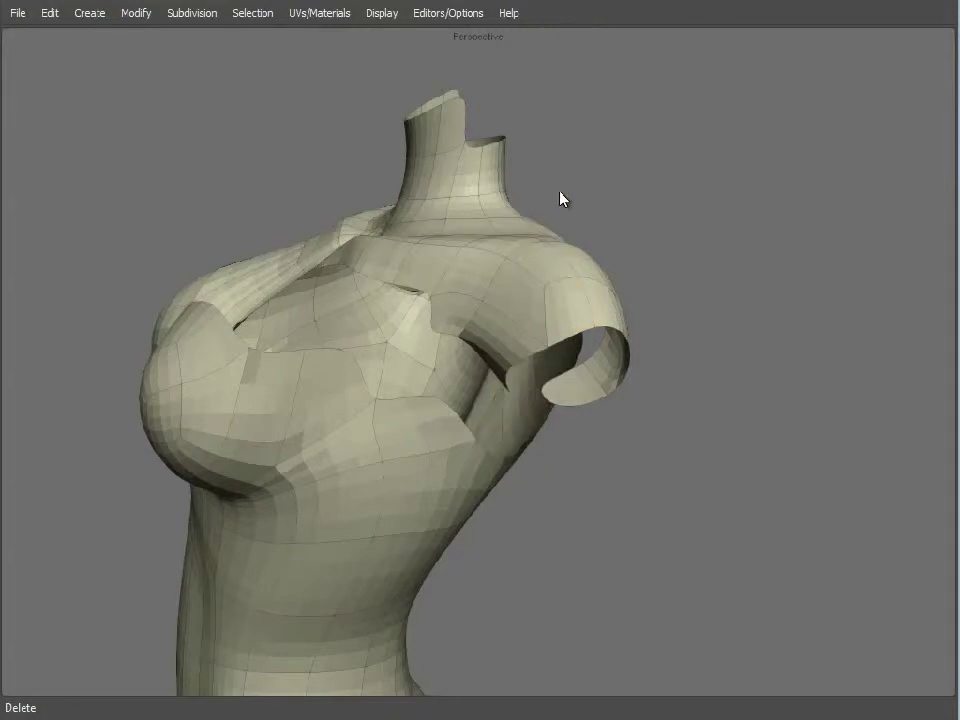
{"action": "left_click_drag", "start_coordinate": [600, 531], "coordinate": [579, 422], "text": "alt"}
{"action": "left_click", "coordinate": [535, 392]}
{"action": "left_click", "coordinate": [489, 373], "text": "shift"}
{"action": "left_click", "coordinate": [430, 374], "text": "shift"}
{"action": "left_click", "coordinate": [378, 374], "text": "shift"}
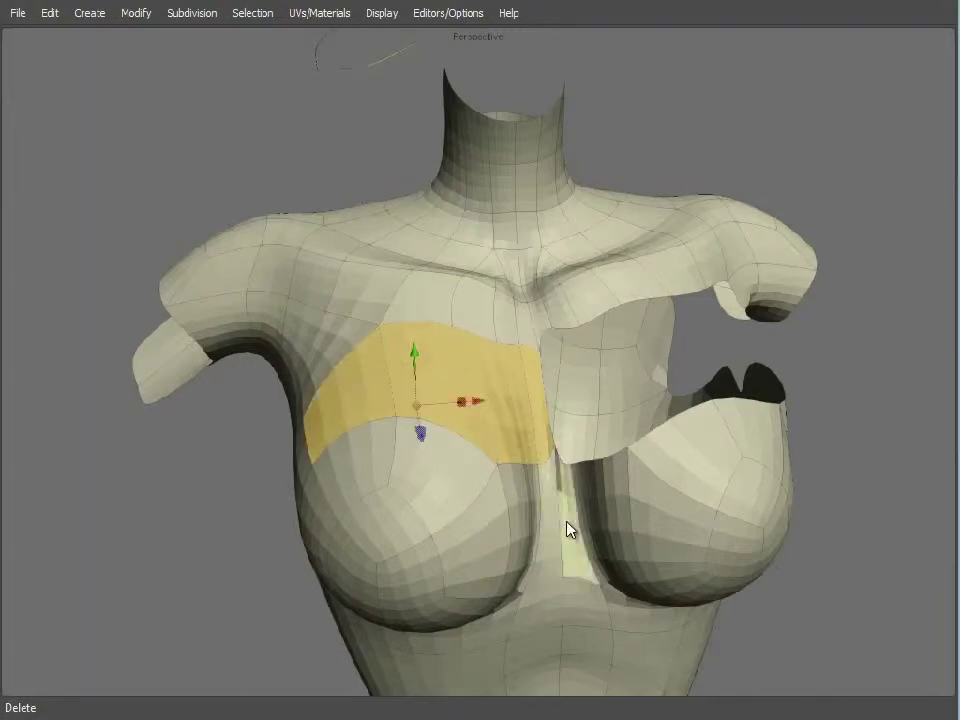
Mirror the torso geometry so the trimmed chest half is copied onto the opposite side.
{"action": "right_click_drag", "start_coordinate": [566, 522], "coordinate": [382, 362], "text": "alt"}
{"action": "middle_click_drag", "start_coordinate": [382, 362], "coordinate": [382, 275], "text": "alt"}
{"action": "key", "text": "f"}
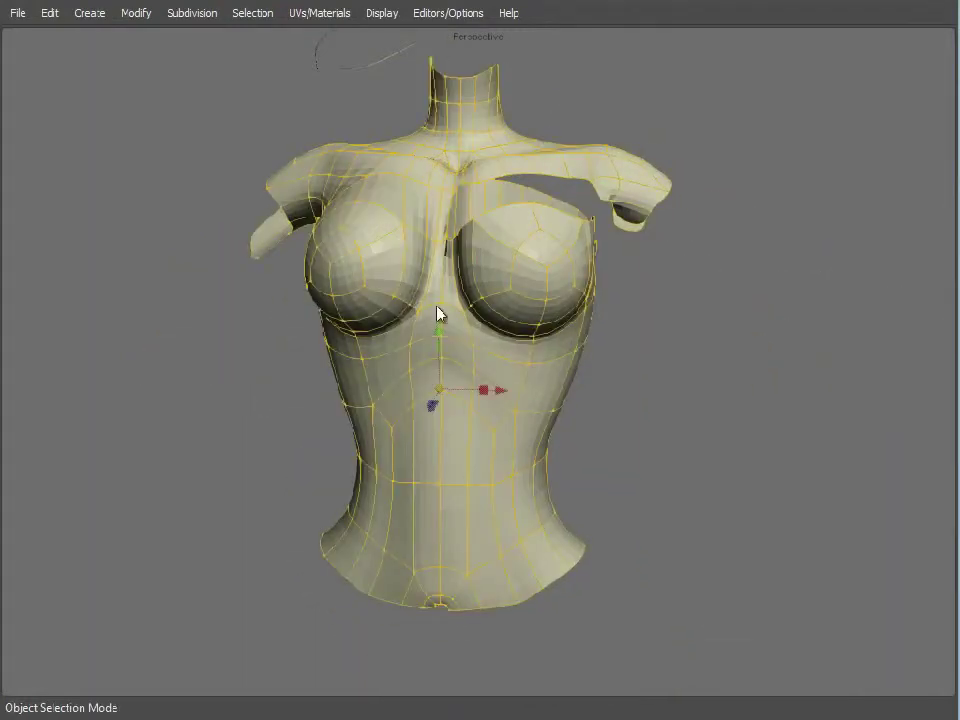
{"action": "left_click", "coordinate": [136, 12]}
{"action": "mouse_move", "coordinate": [191, 283]}
{"action": "left_click", "coordinate": [324, 276]}
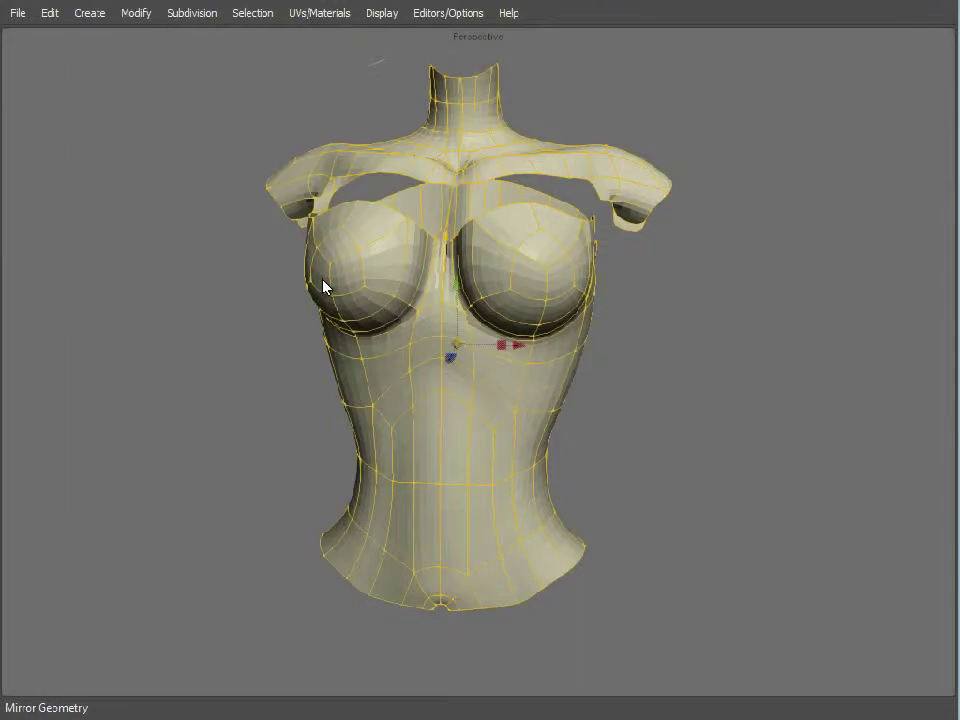
Delete the narrow leftover faces along the centre line between the breasts.
{"action": "left_click_drag", "start_coordinate": [418, 306], "coordinate": [430, 355], "text": "alt"}
{"action": "right_click_drag", "start_coordinate": [430, 355], "coordinate": [490, 372], "text": "alt"}
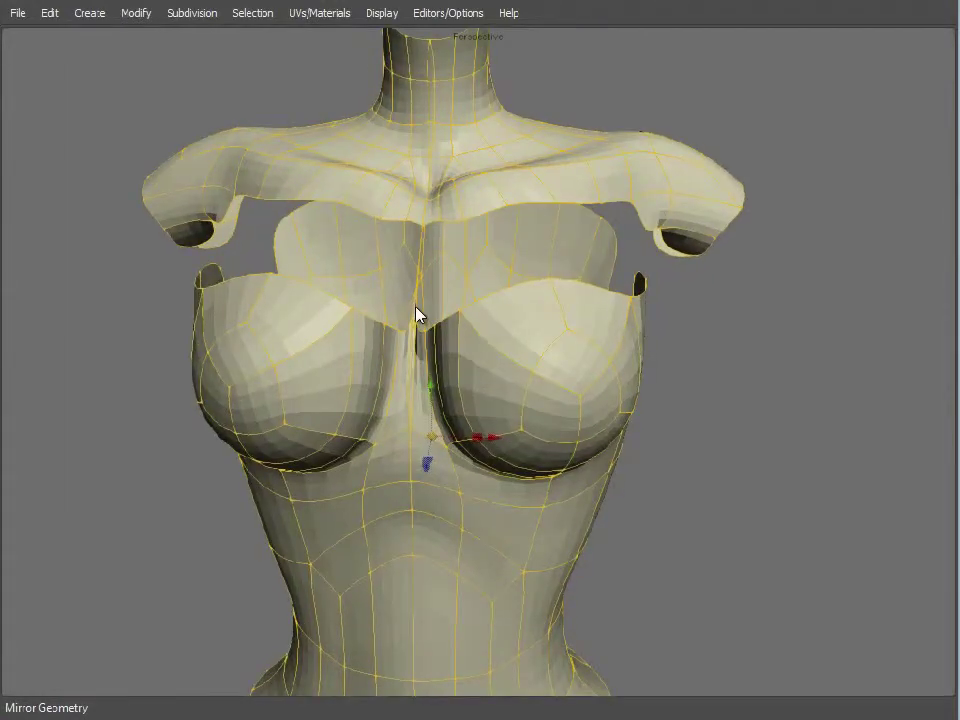
{"action": "right_click_drag", "start_coordinate": [433, 330], "coordinate": [501, 337], "text": "alt"}
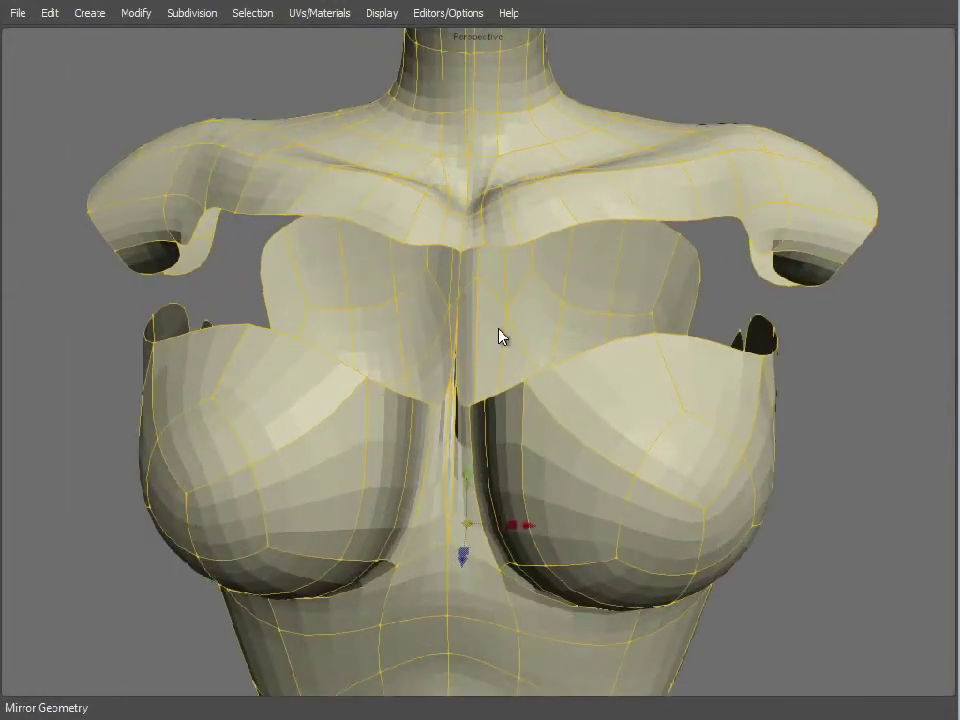
{"action": "key", "text": "d"}
{"action": "left_click", "coordinate": [454, 373]}
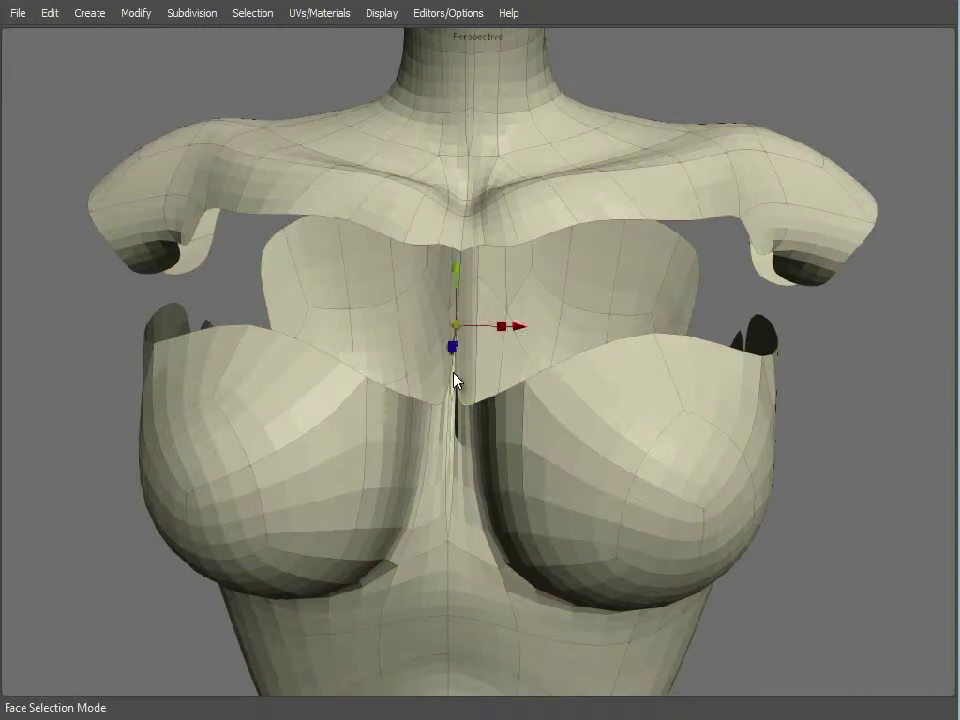
{"action": "key", "text": "Delete"}
Delete the entire separated neck and shoulder piece above the torso.
{"action": "left_click_drag", "start_coordinate": [694, 388], "coordinate": [620, 332], "text": "alt"}
{"action": "left_click_drag", "start_coordinate": [735, 365], "coordinate": [390, 362], "text": "alt"}
{"action": "middle_click_drag", "start_coordinate": [650, 376], "coordinate": [508, 401], "text": "alt"}
{"action": "left_click", "coordinate": [594, 203]}
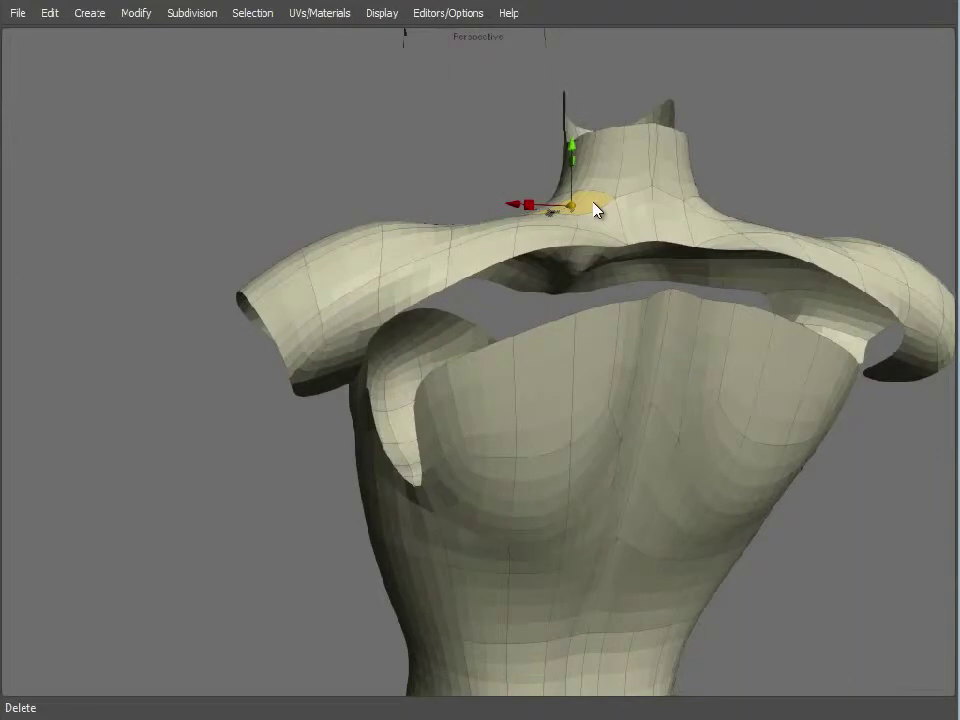
{"action": "double_click", "coordinate": [594, 203]}
{"action": "key", "text": "Delete"}
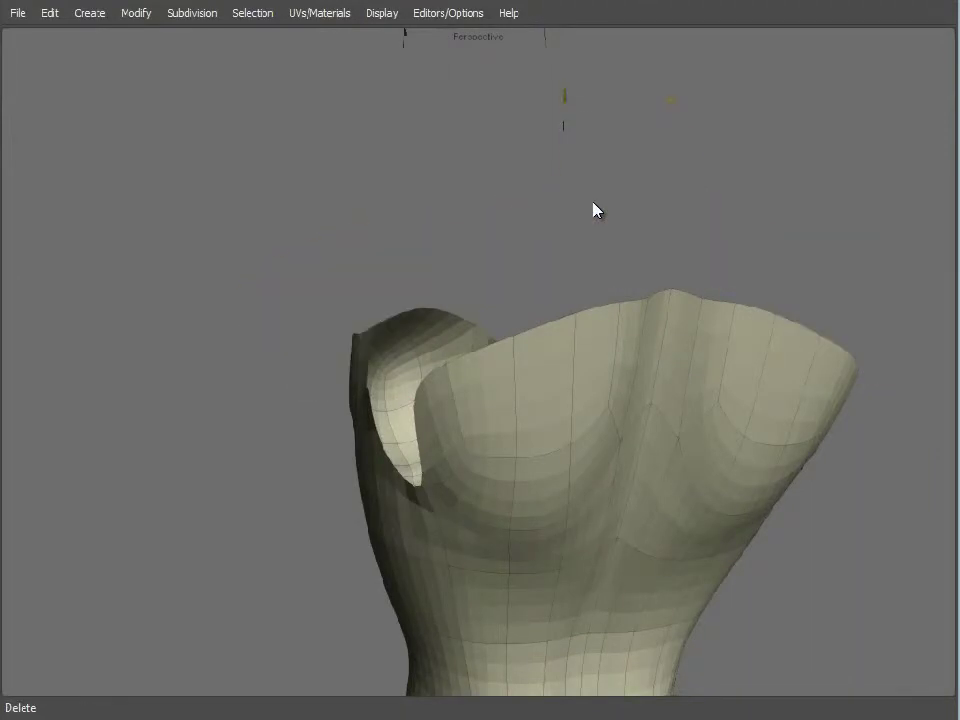
Delete the top row of faces across the back of the torso piece.
{"action": "left_click_drag", "start_coordinate": [476, 399], "coordinate": [520, 427], "text": "alt"}
{"action": "mouse_move", "coordinate": [418, 380]}
{"action": "left_mouse_down"}
{"action": "mouse_move", "coordinate": [504, 347]}
{"action": "mouse_move", "coordinate": [590, 330]}
{"action": "mouse_move", "coordinate": [617, 401]}
{"action": "mouse_move", "coordinate": [660, 330]}
{"action": "mouse_move", "coordinate": [808, 345]}
{"action": "mouse_move", "coordinate": [898, 467]}
{"action": "mouse_move", "coordinate": [596, 435]}
{"action": "mouse_move", "coordinate": [639, 356]}
{"action": "left_mouse_up"}
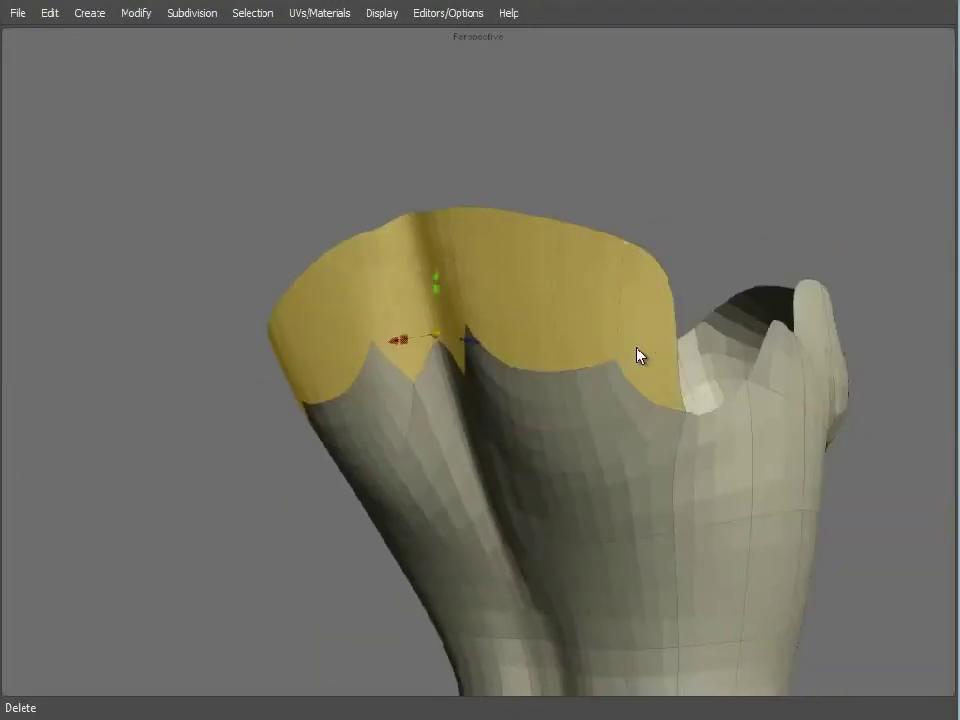
{"action": "key", "text": "Delete"}
{"action": "left_click_drag", "start_coordinate": [439, 469], "coordinate": [495, 379], "text": "alt"}
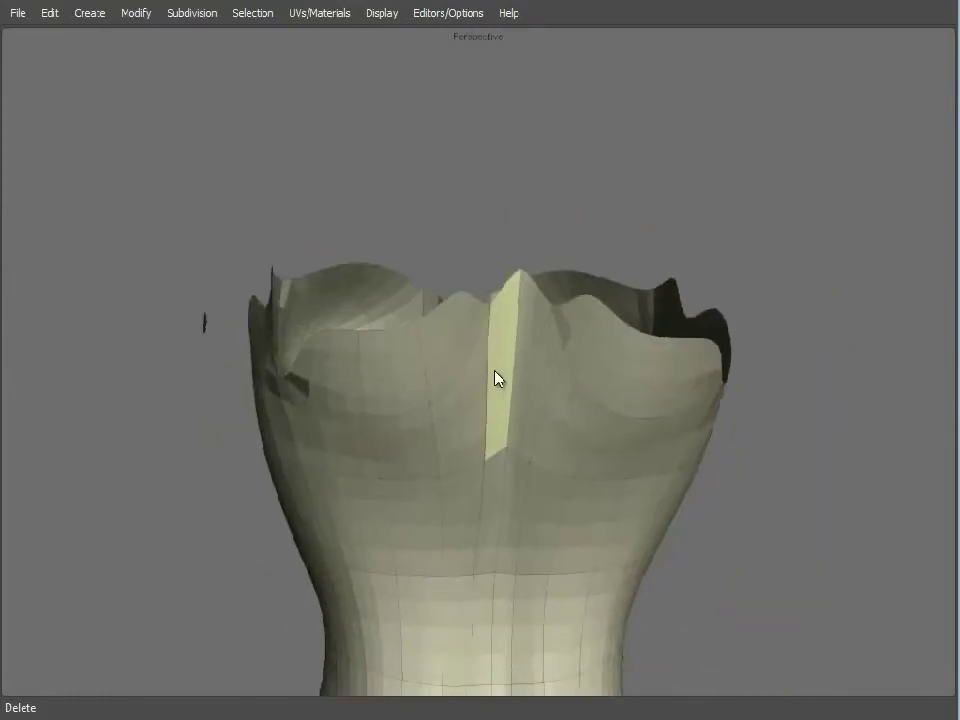
Delete the raised top faces on one half of the back, beside the centre strip.
{"action": "key", "text": "2"}
{"action": "left_click", "coordinate": [484, 306]}
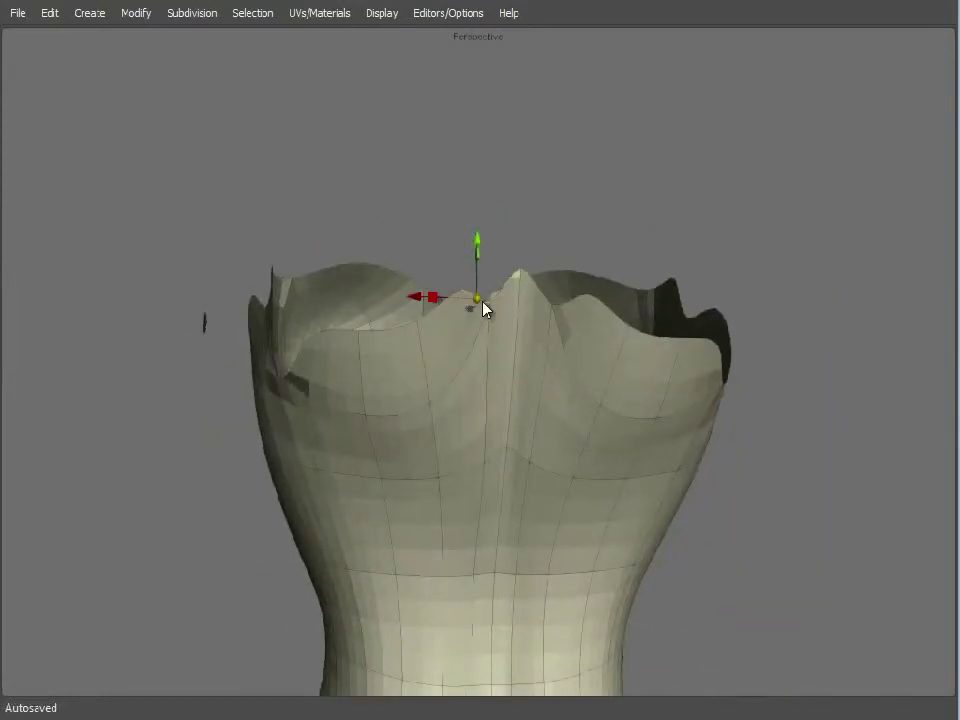
{"action": "left_click_drag", "start_coordinate": [484, 306], "coordinate": [426, 408], "text": "alt"}
{"action": "key", "text": "d"}
{"action": "mouse_move", "coordinate": [350, 355]}
{"action": "left_mouse_down"}
{"action": "mouse_move", "coordinate": [315, 373]}
{"action": "mouse_move", "coordinate": [410, 362]}
{"action": "left_mouse_up"}
{"action": "left_click", "coordinate": [443, 326], "text": "shift"}
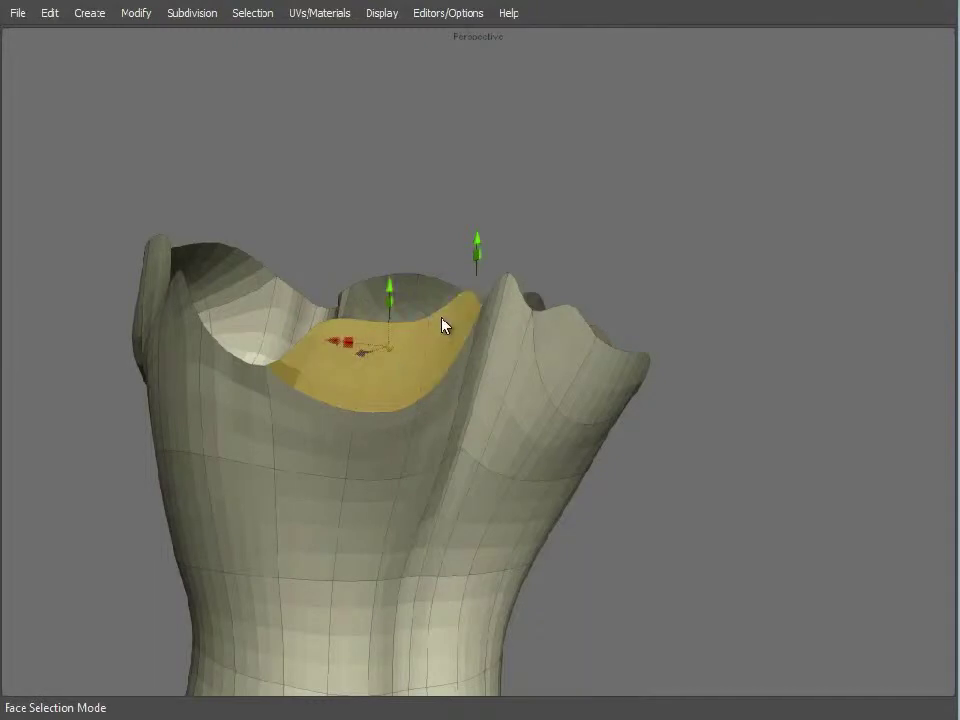
{"action": "key", "text": "Delete"}
Delete the matching raised top faces on the opposite half of the back.
{"action": "left_click_drag", "start_coordinate": [529, 484], "coordinate": [311, 444], "text": "alt"}
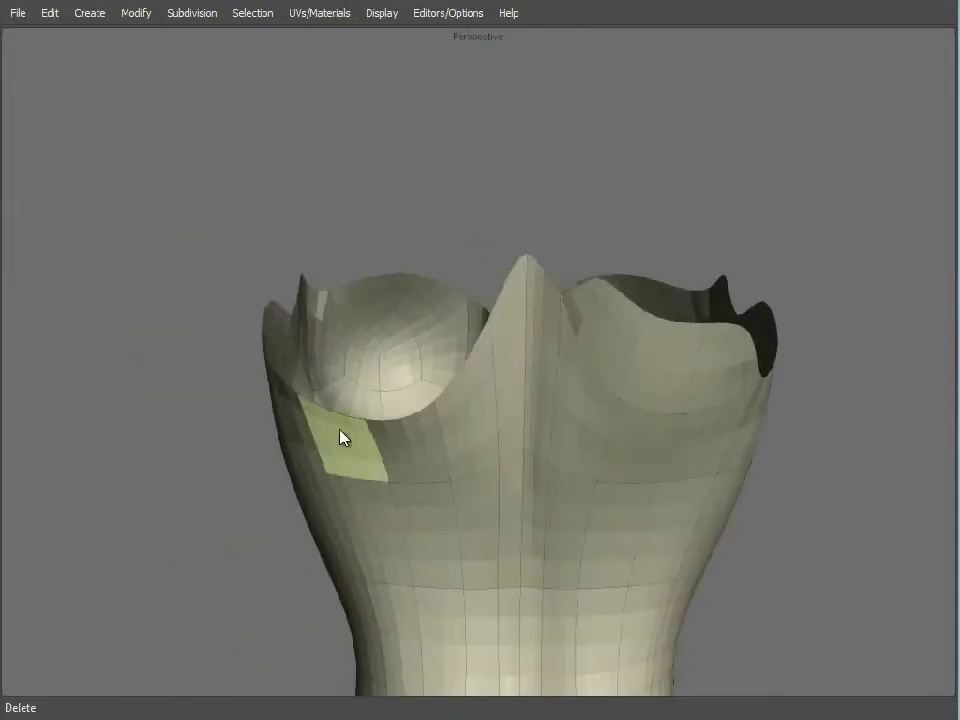
{"action": "left_click_drag", "start_coordinate": [707, 454], "coordinate": [789, 484], "text": "alt"}
{"action": "left_click", "coordinate": [632, 342]}
{"action": "left_click_drag", "start_coordinate": [632, 342], "coordinate": [733, 360]}
{"action": "key", "text": "Delete"}
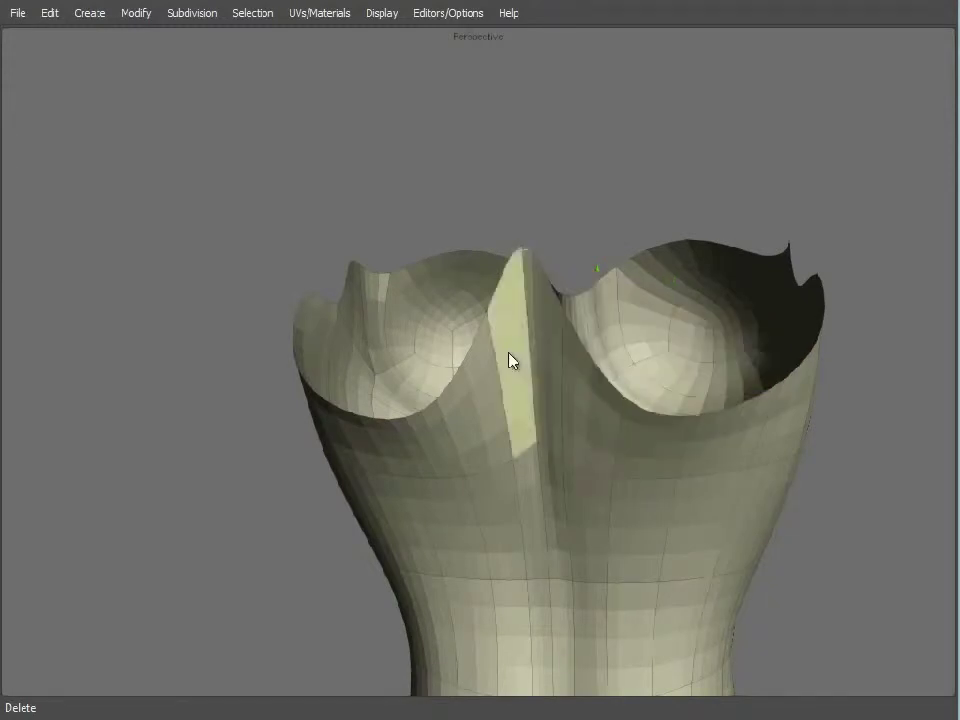
Merge the two stepped border edges along the upper side of the top, under the arm.
{"action": "left_click_drag", "start_coordinate": [512, 360], "coordinate": [385, 468], "text": "alt"}
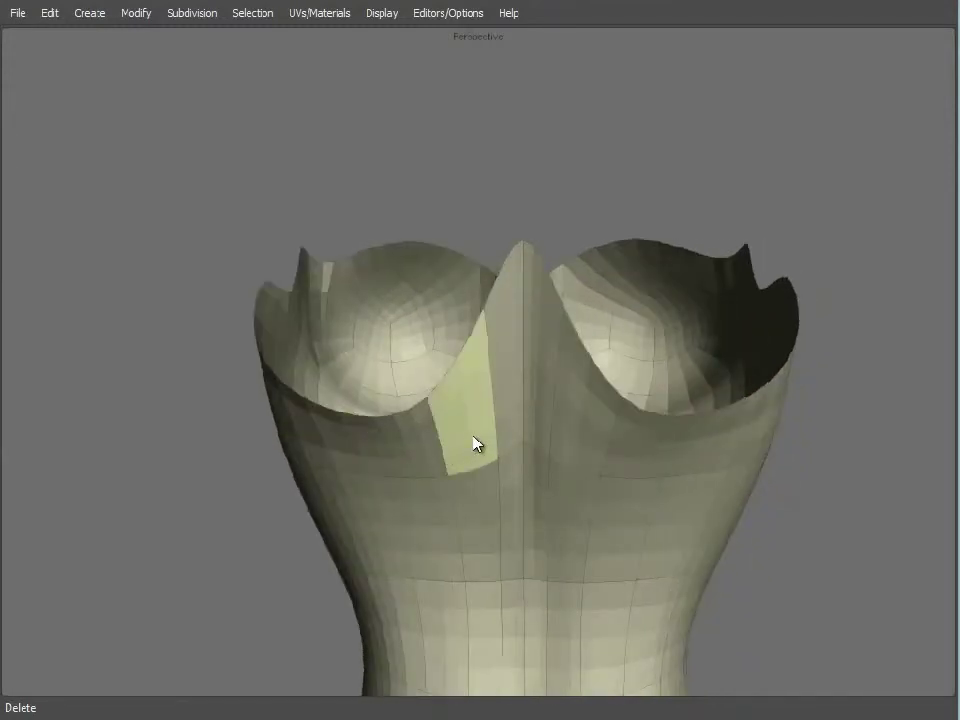
{"action": "key", "text": "shift+x"}
{"action": "left_click_drag", "start_coordinate": [604, 381], "coordinate": [516, 313], "text": "alt"}
{"action": "key", "text": "s"}
{"action": "left_click", "coordinate": [516, 313]}
{"action": "left_click", "coordinate": [548, 351]}
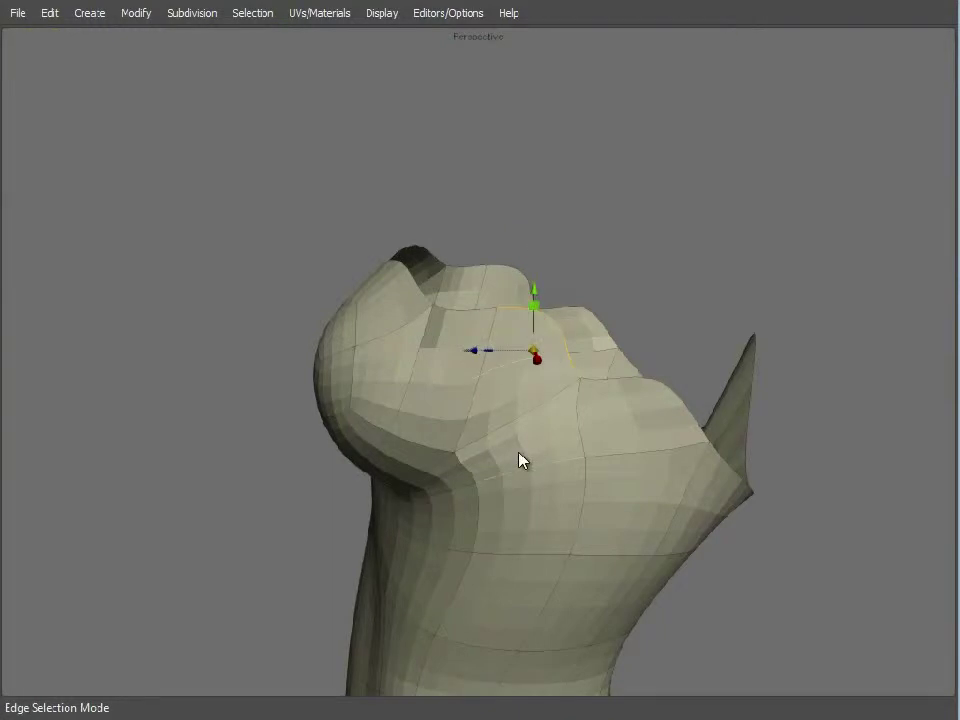
{"action": "left_click", "coordinate": [135, 13]}
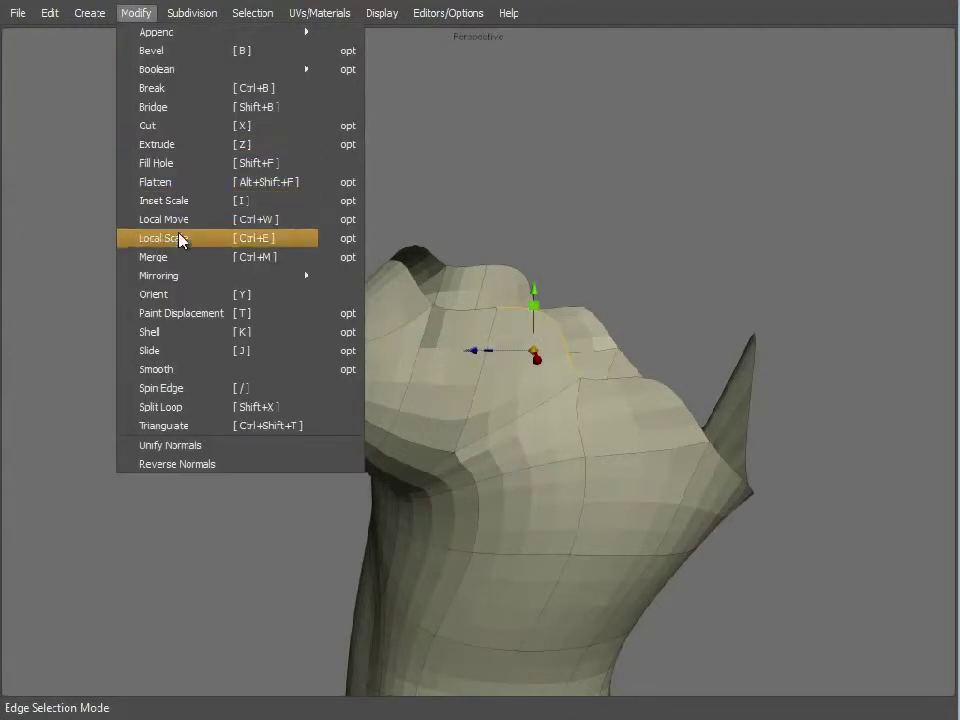
{"action": "left_click", "coordinate": [188, 256]}
Merge the short border edge beside the small notch at the centre of the lower front hem.
{"action": "left_click_drag", "start_coordinate": [515, 478], "coordinate": [654, 482], "text": "alt"}
{"action": "right_click_drag", "start_coordinate": [654, 482], "coordinate": [529, 390], "text": "alt"}
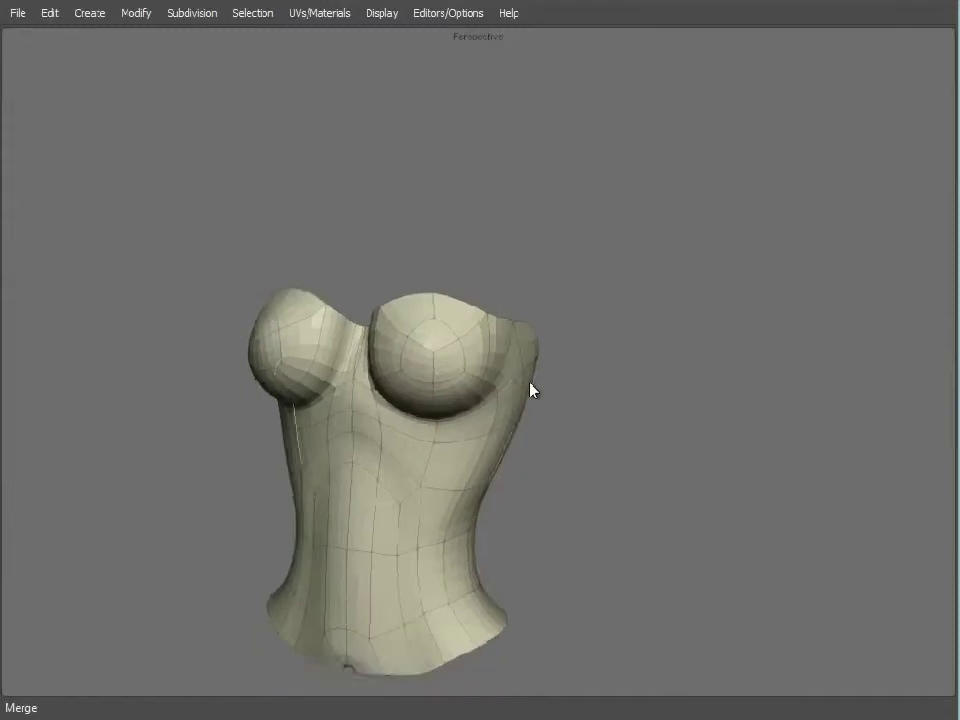
{"action": "middle_click_drag", "start_coordinate": [529, 390], "coordinate": [540, 275], "text": "alt"}
{"action": "left_click_drag", "start_coordinate": [510, 400], "coordinate": [543, 406], "text": "alt"}
{"action": "middle_click_drag", "start_coordinate": [543, 406], "coordinate": [542, 311], "text": "alt"}
{"action": "right_click_drag", "start_coordinate": [542, 311], "coordinate": [572, 371], "text": "alt"}
{"action": "middle_click_drag", "start_coordinate": [572, 371], "coordinate": [564, 422], "text": "alt"}
{"action": "left_click_drag", "start_coordinate": [564, 422], "coordinate": [577, 322], "text": "alt"}
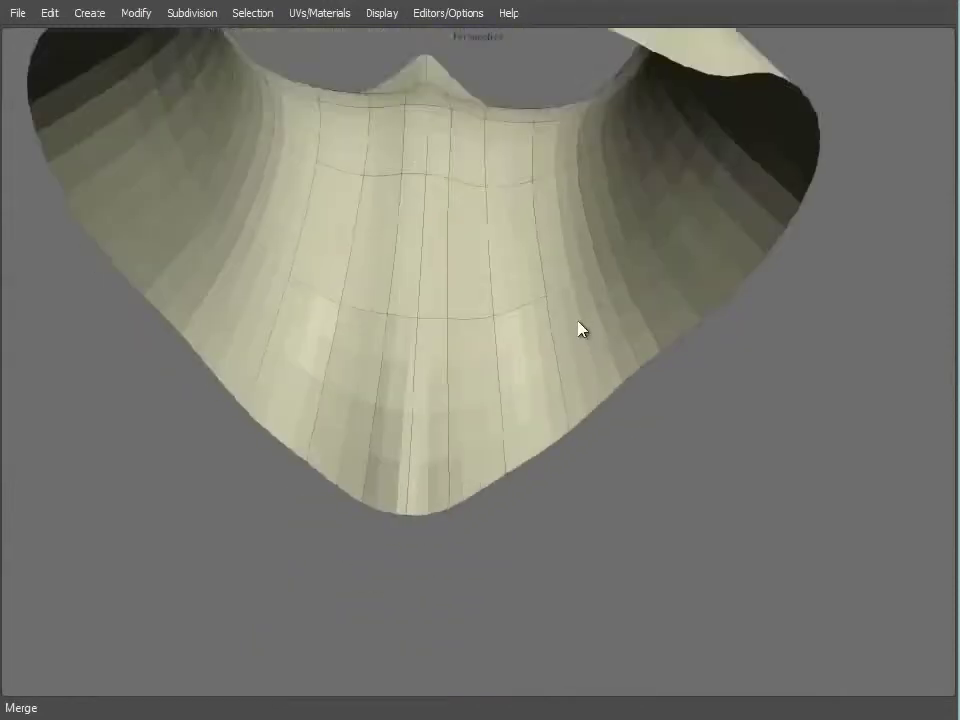
{"action": "middle_click_drag", "start_coordinate": [577, 322], "coordinate": [583, 430], "text": "alt"}
{"action": "right_click_drag", "start_coordinate": [583, 430], "coordinate": [609, 492], "text": "alt"}
{"action": "left_click_drag", "start_coordinate": [612, 500], "coordinate": [450, 493], "text": "alt"}
{"action": "left_click", "coordinate": [399, 490]}
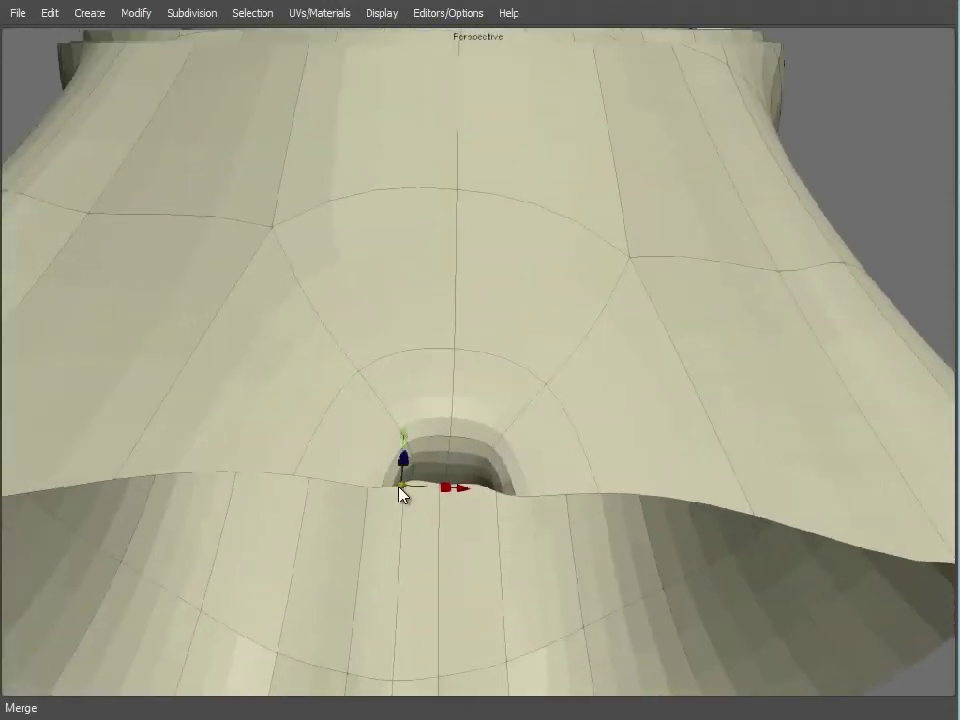
{"action": "left_click", "coordinate": [136, 13]}
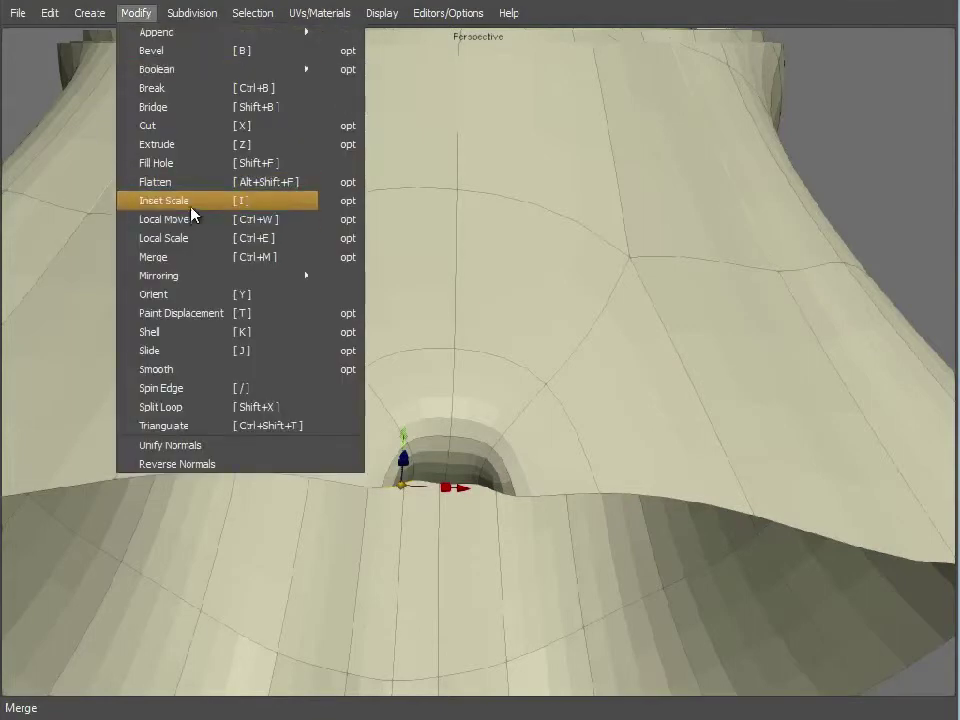
{"action": "left_click", "coordinate": [191, 203]}
Delete the innermost edge loop around the front hem notch and merge the adjoining short border edge.
{"action": "left_click_drag", "start_coordinate": [532, 372], "coordinate": [520, 474], "text": "alt"}
{"action": "right_click_drag", "start_coordinate": [520, 474], "coordinate": [478, 437], "text": "alt"}
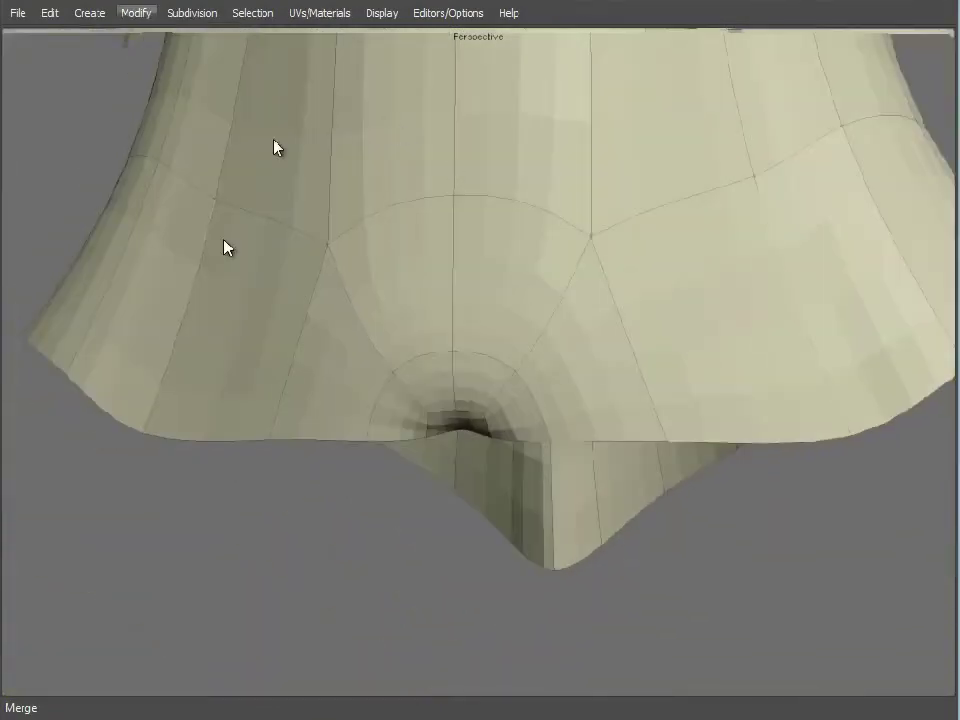
{"action": "middle_click_drag", "start_coordinate": [480, 396], "coordinate": [477, 418], "text": "alt"}
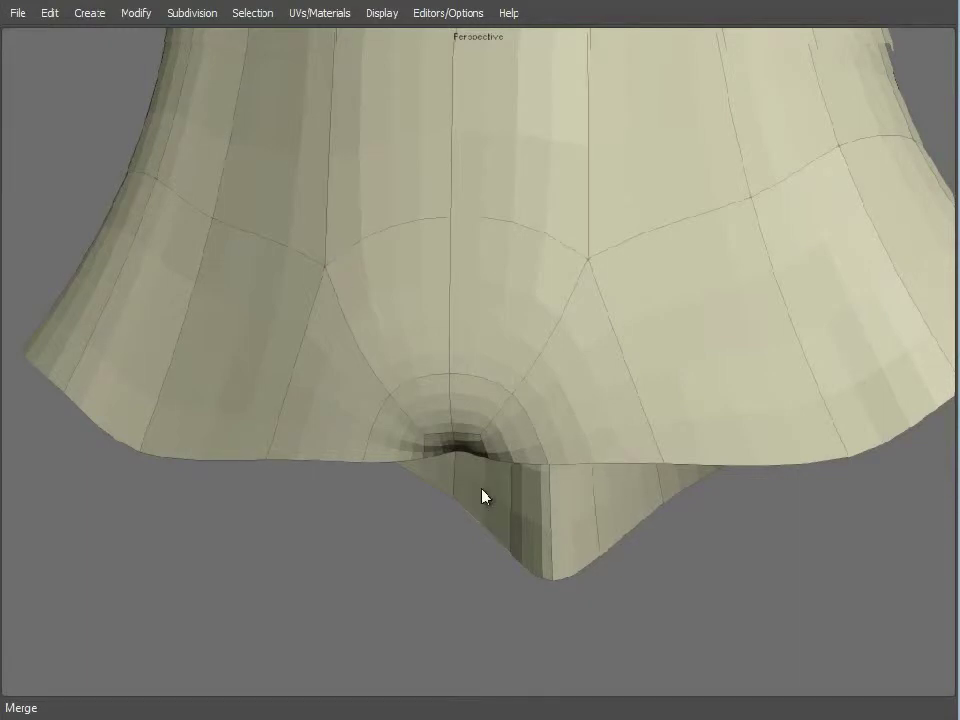
{"action": "left_click_drag", "start_coordinate": [482, 497], "coordinate": [521, 435], "text": "alt"}
{"action": "left_click", "coordinate": [420, 455]}
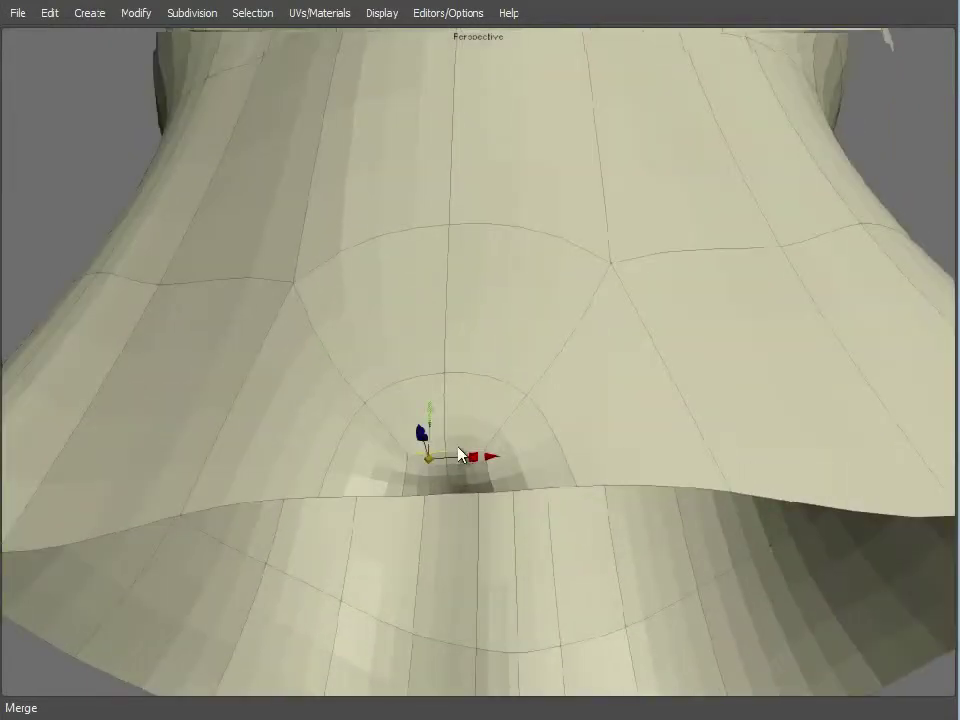
{"action": "key", "text": "Delete"}
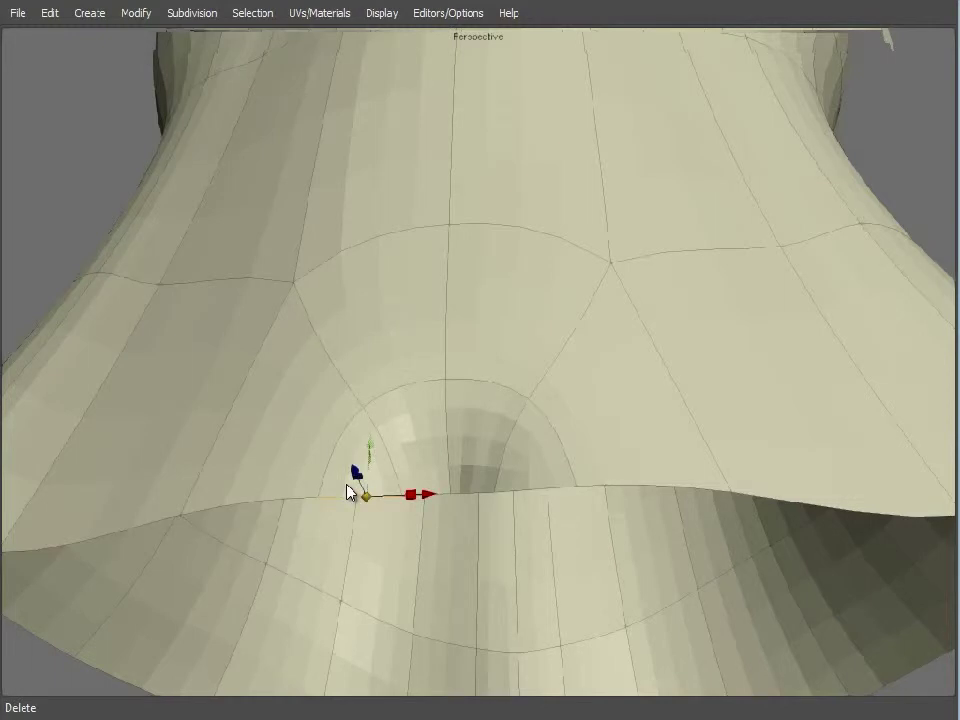
{"action": "left_click", "coordinate": [133, 14]}
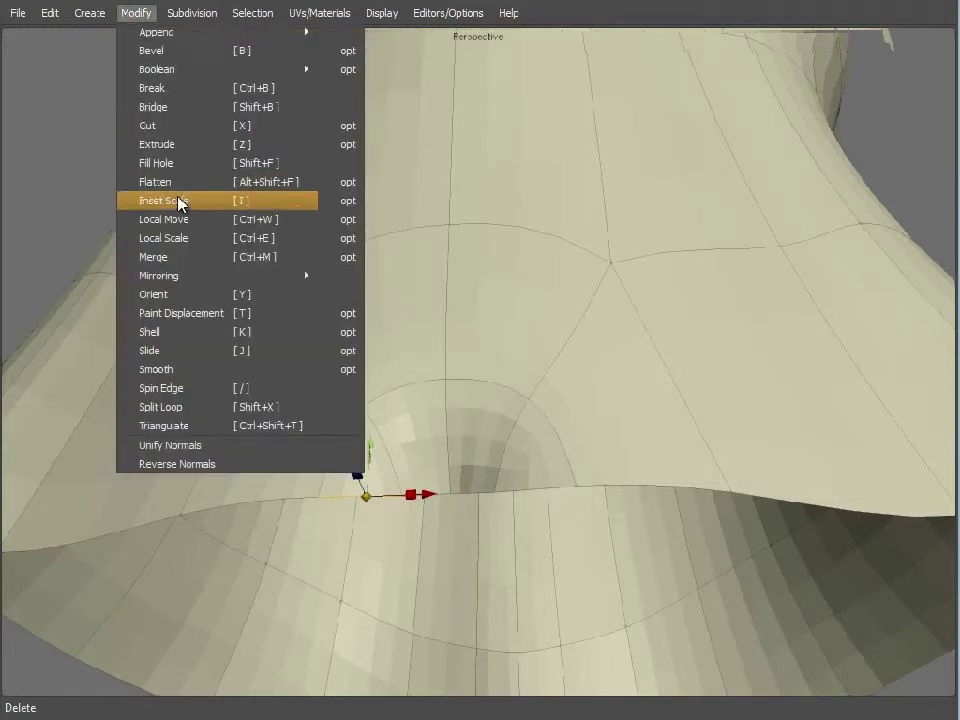
{"action": "left_click", "coordinate": [200, 261]}
Delete the remaining curved edges above the front hem notch and merge the short hem edge beside it.
{"action": "scroll", "coordinate": [557, 454], "scroll_direction": "down", "scroll_amount": 5}
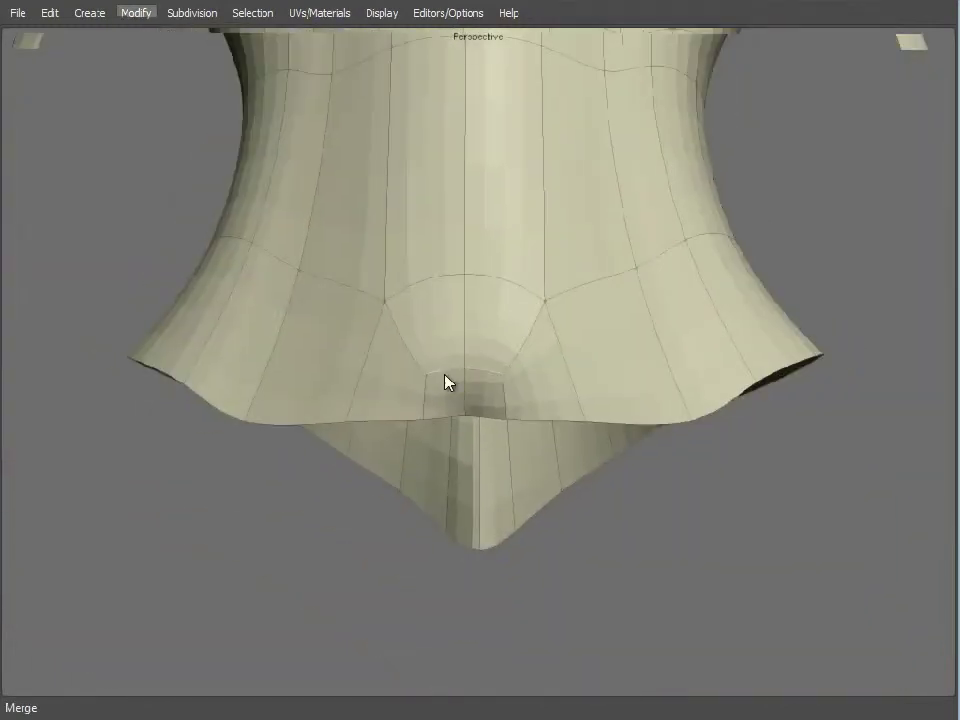
{"action": "left_click", "coordinate": [483, 384], "text": "shift"}
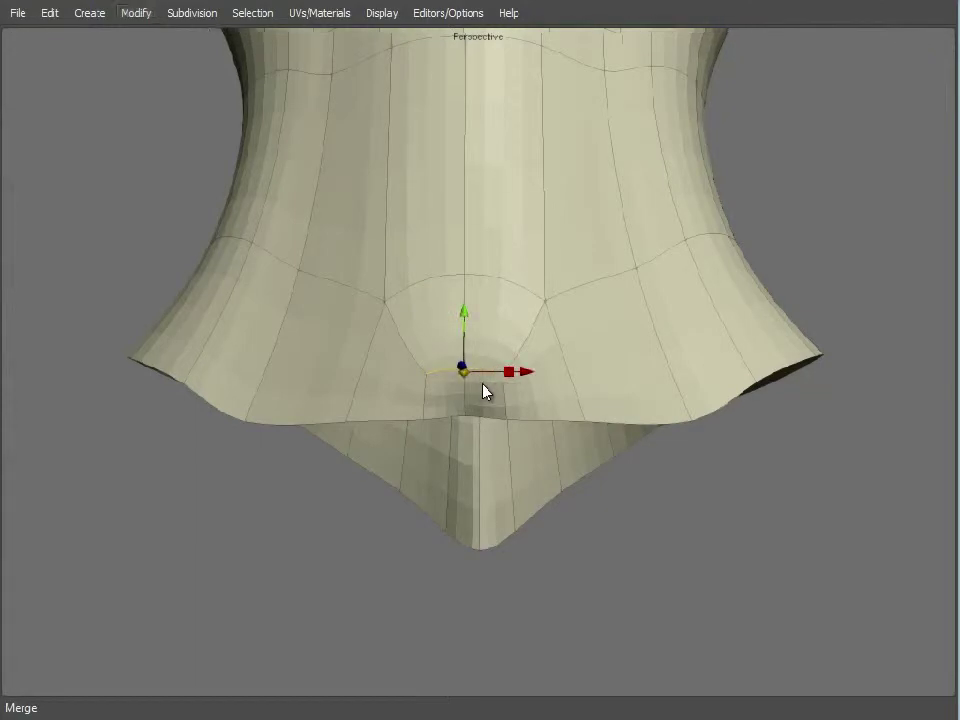
{"action": "key", "text": "Delete"}
{"action": "left_click", "coordinate": [383, 419]}
{"action": "left_click", "coordinate": [135, 13]}
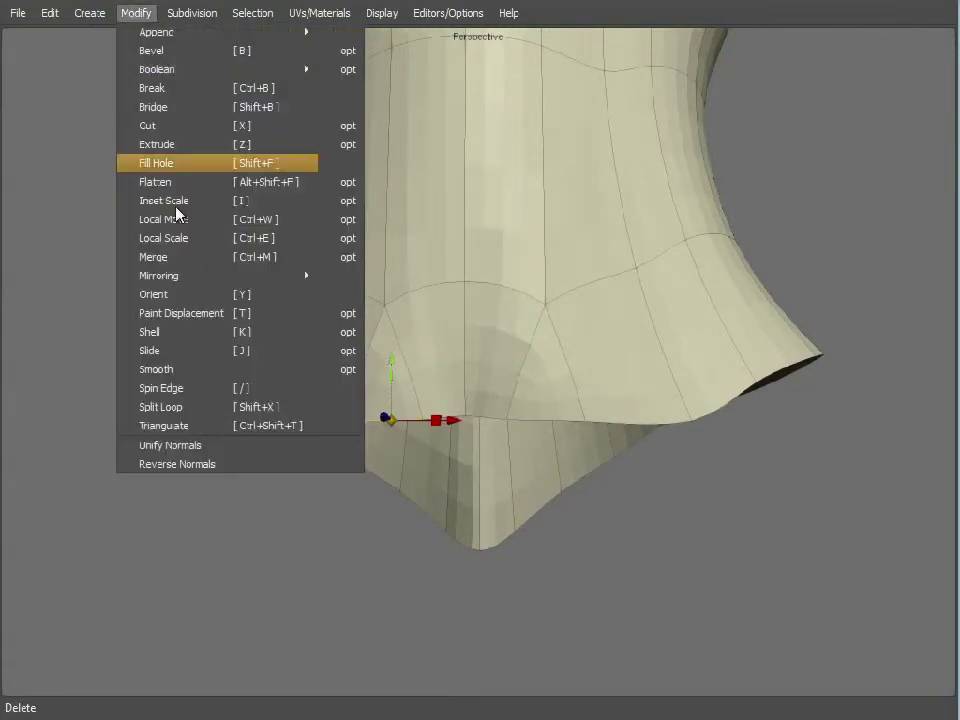
{"action": "left_click", "coordinate": [203, 262]}
Smooth the peaked top border edges at the centre of the back twice to lower the point.
{"action": "right_click_drag", "start_coordinate": [638, 280], "coordinate": [420, 325], "text": "alt"}
{"action": "middle_click_drag", "start_coordinate": [420, 325], "coordinate": [535, 398], "text": "alt"}
{"action": "left_click_drag", "start_coordinate": [535, 398], "coordinate": [403, 337], "text": "alt"}
{"action": "left_click", "coordinate": [414, 244]}
{"action": "right_click", "coordinate": [414, 244]}
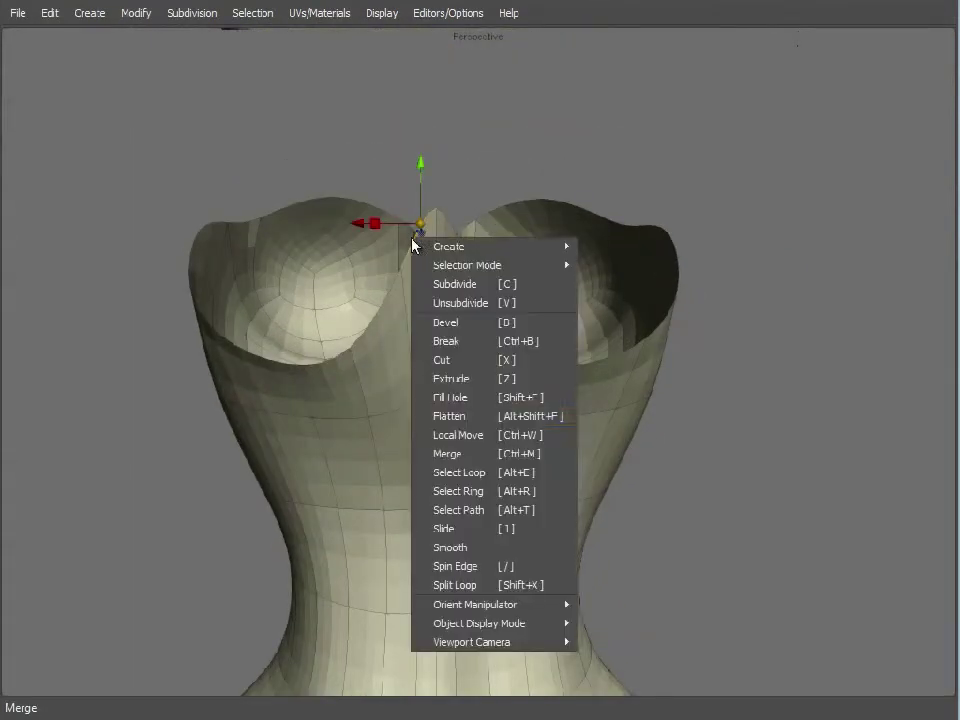
{"action": "left_click", "coordinate": [514, 549]}
{"action": "right_click", "coordinate": [416, 316]}
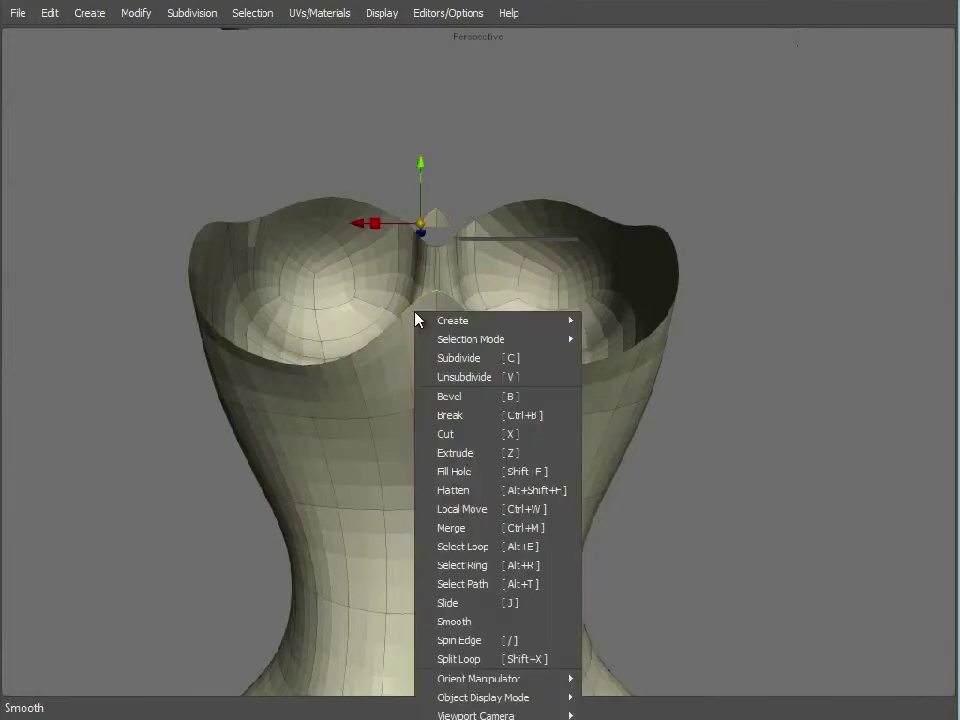
{"action": "left_click", "coordinate": [489, 628]}
Smooth the row of three upper back faces running from the centre towards one side.
{"action": "key", "text": "d"}
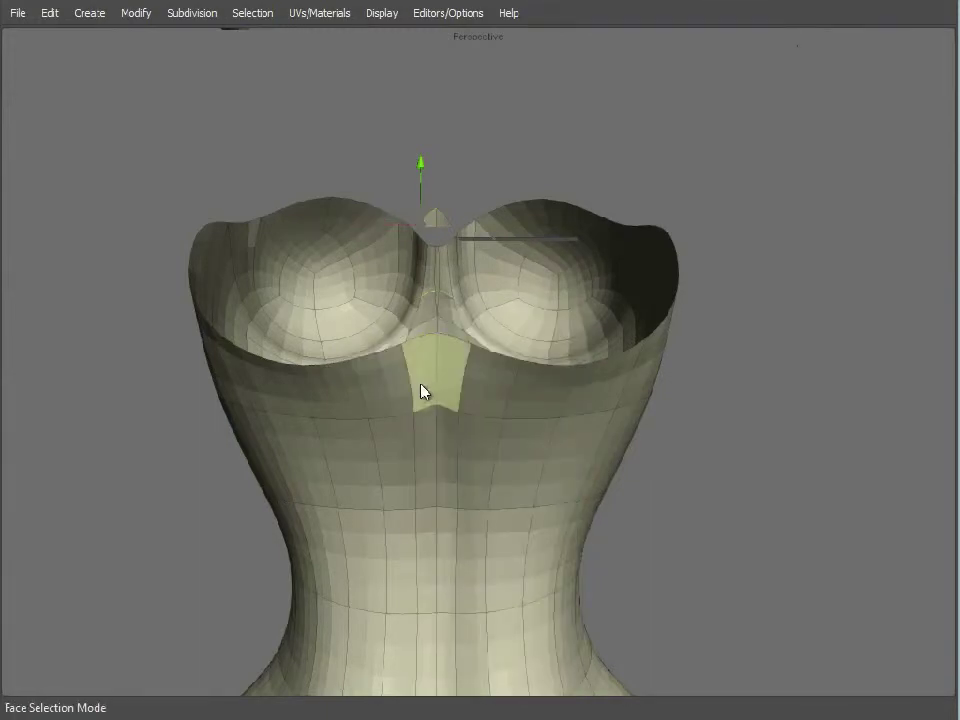
{"action": "left_click", "coordinate": [419, 384]}
{"action": "left_click", "coordinate": [384, 391], "text": "shift"}
{"action": "left_click", "coordinate": [346, 398], "text": "shift"}
{"action": "right_click", "coordinate": [341, 399]}
{"action": "left_click", "coordinate": [420, 718]}
{"action": "left_click_drag", "start_coordinate": [505, 530], "coordinate": [537, 417], "text": "alt"}
{"action": "key", "text": "s"}
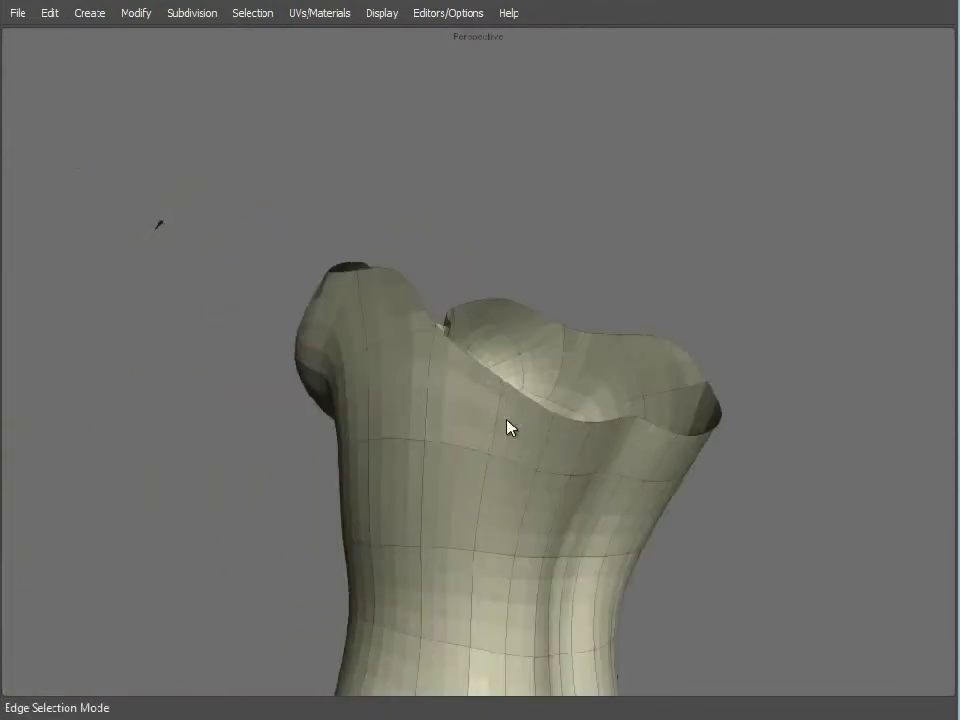
Cut a new edge loop through the upper row of faces, from the back around the sides to between the breasts.
{"action": "left_click_drag", "start_coordinate": [343, 281], "coordinate": [600, 489], "text": "alt"}
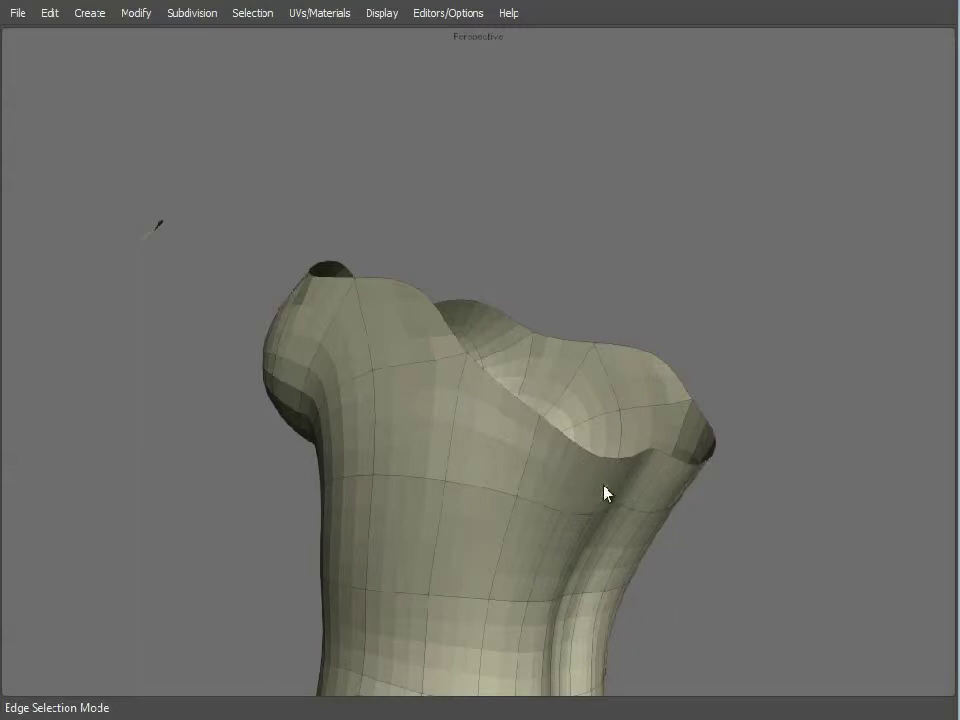
{"action": "left_click", "coordinate": [628, 484]}
{"action": "left_click", "coordinate": [529, 453], "text": "shift"}
{"action": "left_click", "coordinate": [458, 412], "text": "shift"}
{"action": "left_click", "coordinate": [420, 358], "text": "shift"}
{"action": "left_click_drag", "start_coordinate": [419, 358], "coordinate": [444, 360], "text": "alt"}
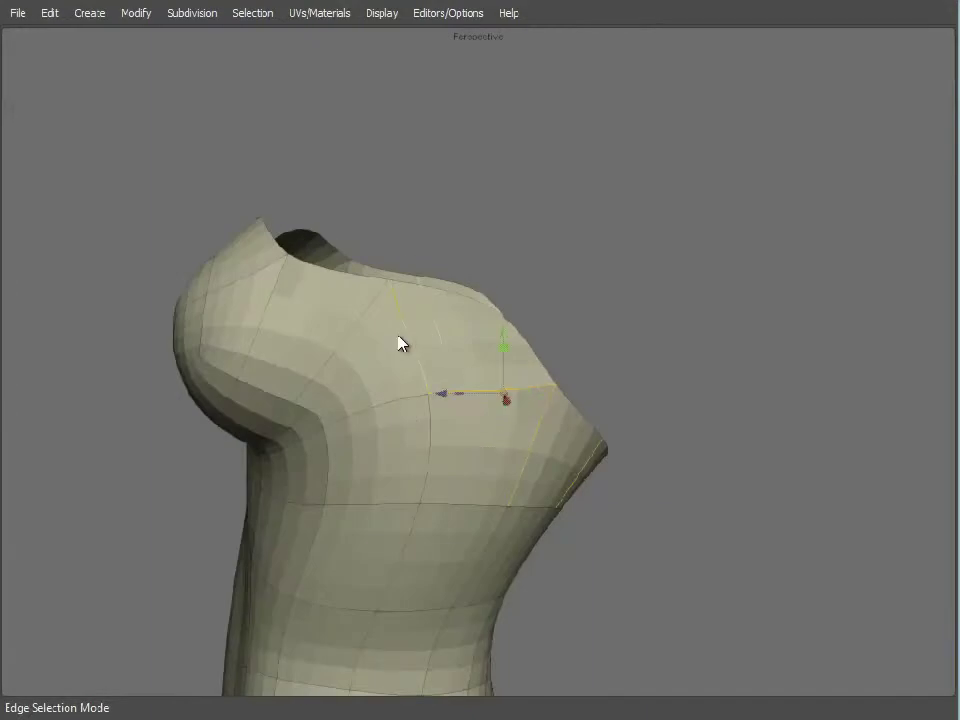
{"action": "left_click_drag", "start_coordinate": [251, 281], "coordinate": [375, 433], "text": "alt"}
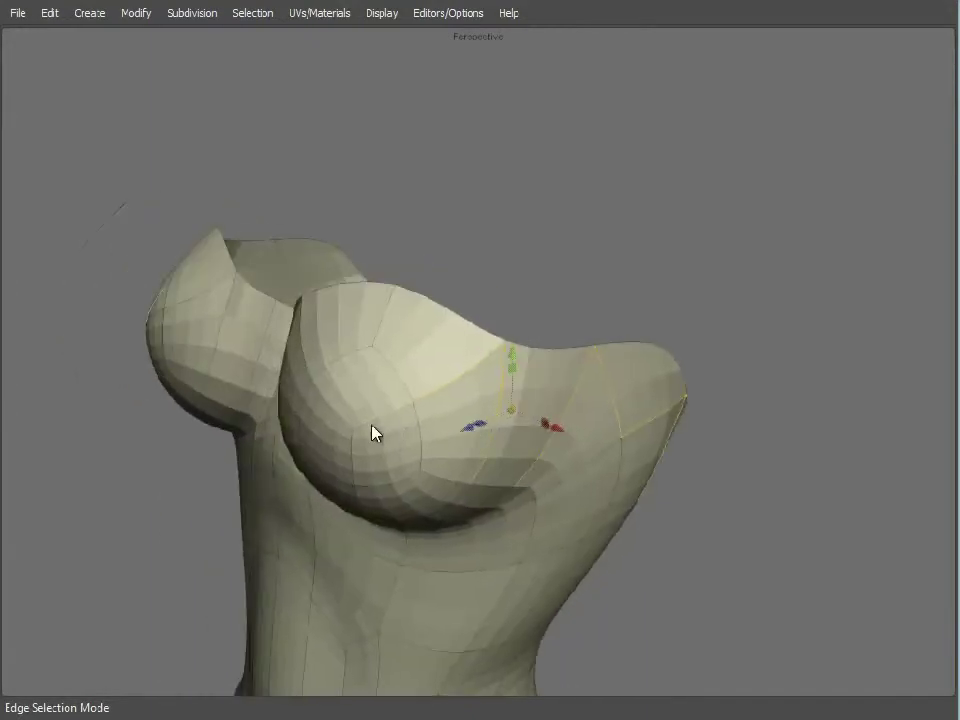
{"action": "left_click_drag", "start_coordinate": [396, 332], "coordinate": [426, 364], "text": "alt"}
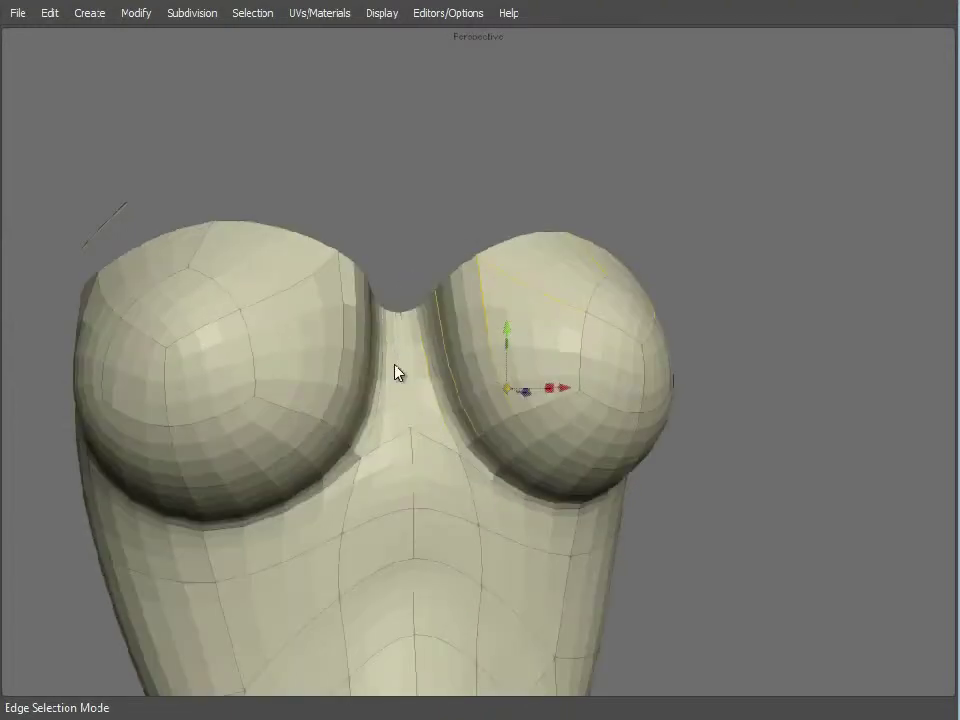
{"action": "left_click", "coordinate": [396, 372], "text": "shift"}
{"action": "key", "text": "x"}
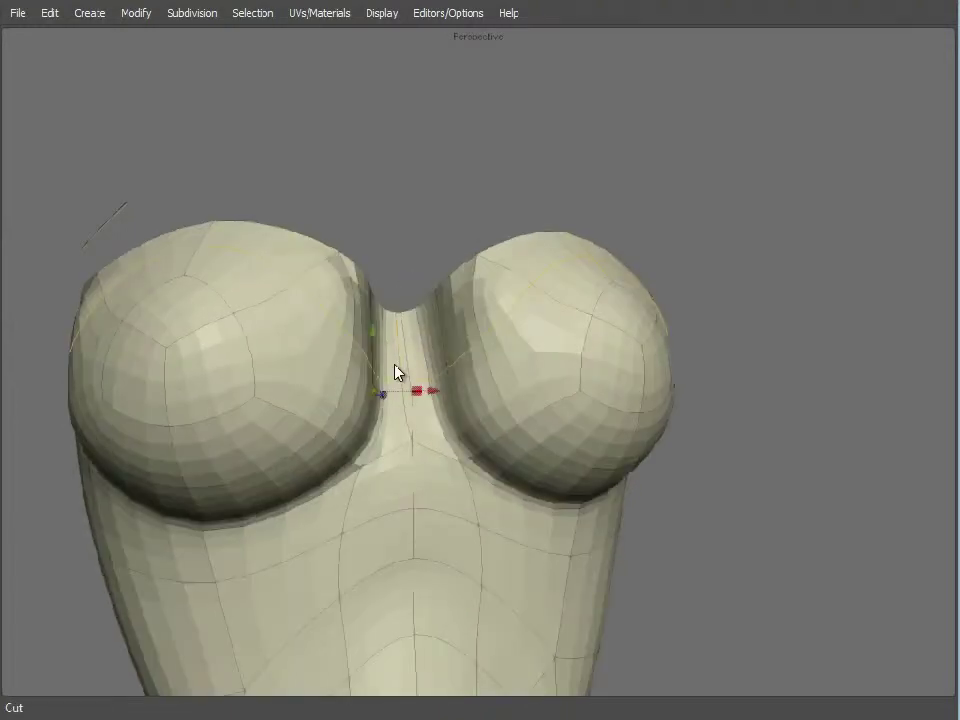
Merge the narrow surplus edges at the centre front between the breasts, on the new loop and the top border.
{"action": "left_click_drag", "start_coordinate": [411, 486], "coordinate": [421, 471], "text": "alt"}
{"action": "right_click_drag", "start_coordinate": [421, 471], "coordinate": [530, 478], "text": "alt"}
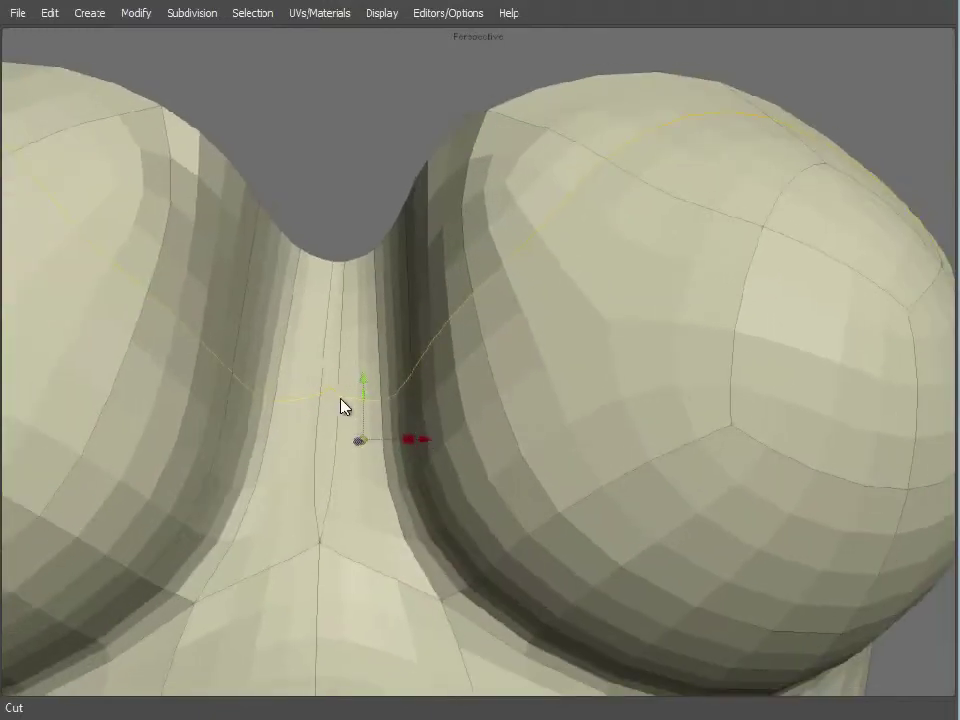
{"action": "left_click", "coordinate": [330, 392]}
{"action": "left_click", "coordinate": [339, 261], "text": "shift"}
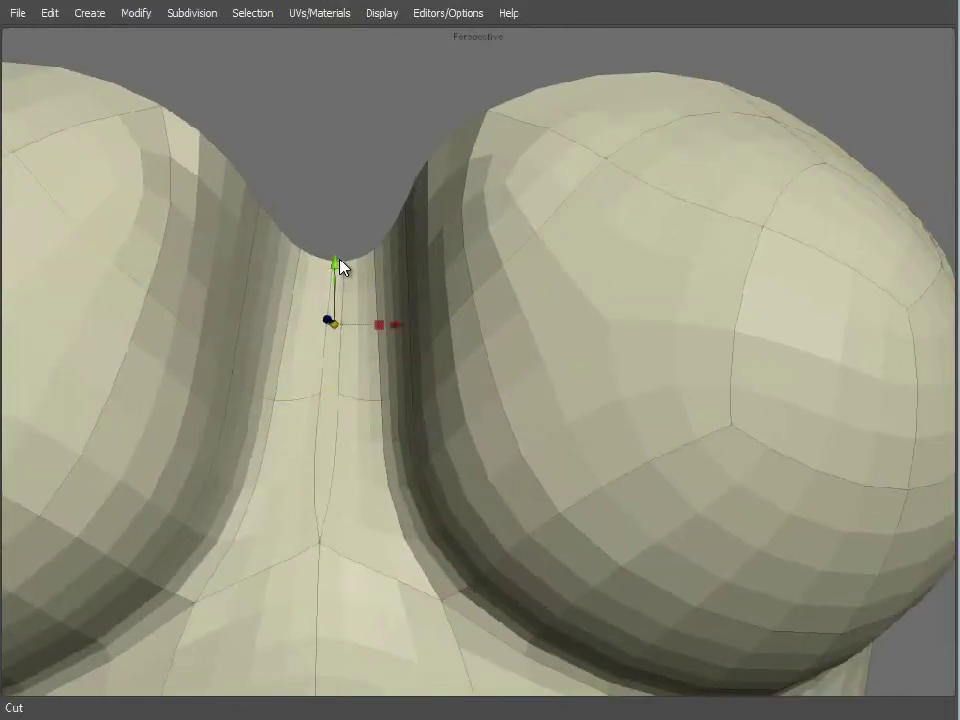
{"action": "left_click", "coordinate": [136, 13]}
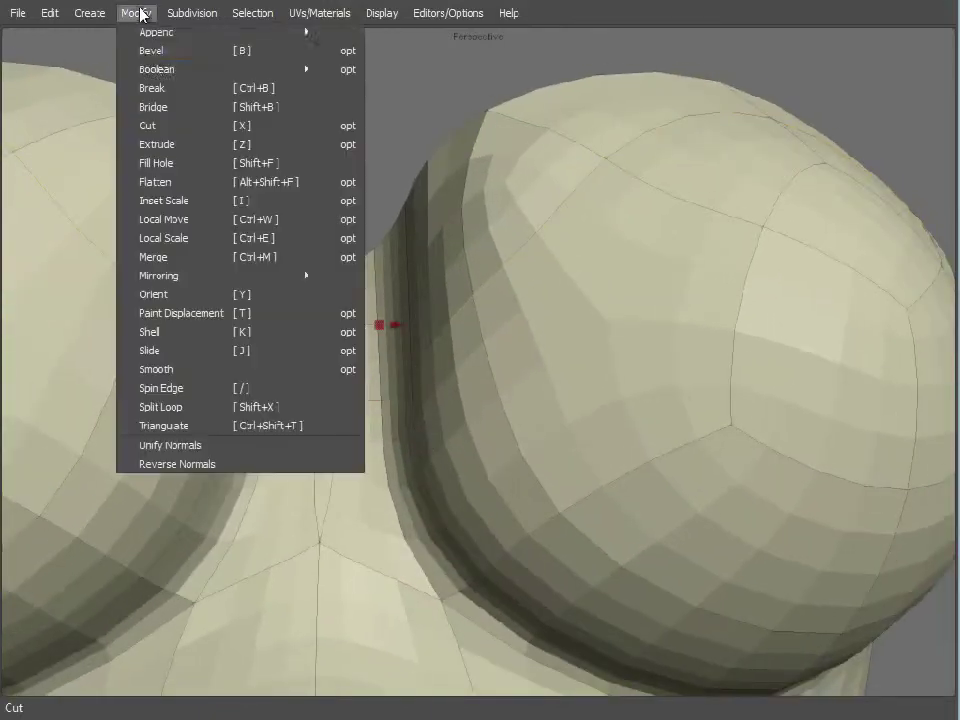
{"action": "left_click", "coordinate": [212, 260]}
Merge the short surplus edges of the narrow faces on the upper side of the top, under the arm.
{"action": "right_click_drag", "start_coordinate": [690, 434], "coordinate": [508, 415], "text": "alt"}
{"action": "left_click_drag", "start_coordinate": [508, 415], "coordinate": [542, 360], "text": "alt"}
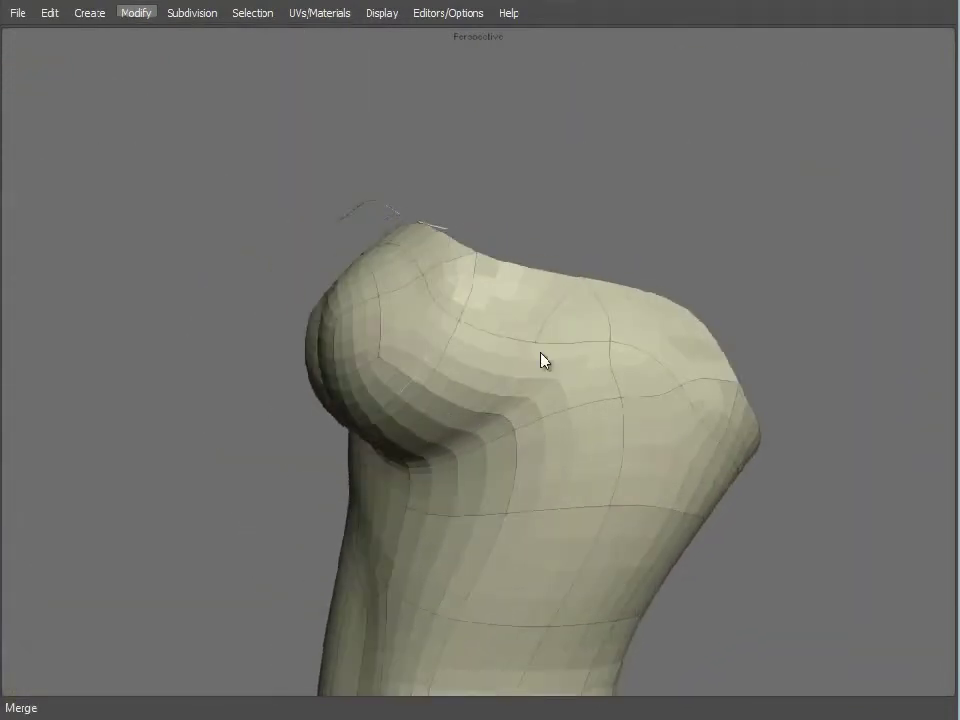
{"action": "left_click", "coordinate": [570, 340]}
{"action": "left_click", "coordinate": [440, 294]}
{"action": "left_click", "coordinate": [136, 13]}
{"action": "left_click", "coordinate": [189, 261]}
{"action": "left_click_drag", "start_coordinate": [521, 418], "coordinate": [403, 324], "text": "alt"}
{"action": "left_click", "coordinate": [403, 324]}
{"action": "left_click", "coordinate": [136, 13]}
{"action": "mouse_move", "coordinate": [187, 287]}
{"action": "left_click", "coordinate": [191, 259]}
Cut a new edge from the top border down to the upper edge loop behind the armpit.
{"action": "left_click_drag", "start_coordinate": [560, 445], "coordinate": [425, 432], "text": "alt"}
{"action": "left_click_drag", "start_coordinate": [496, 410], "coordinate": [389, 366], "text": "alt"}
{"action": "middle_click_drag", "start_coordinate": [391, 373], "coordinate": [513, 427], "text": "alt"}
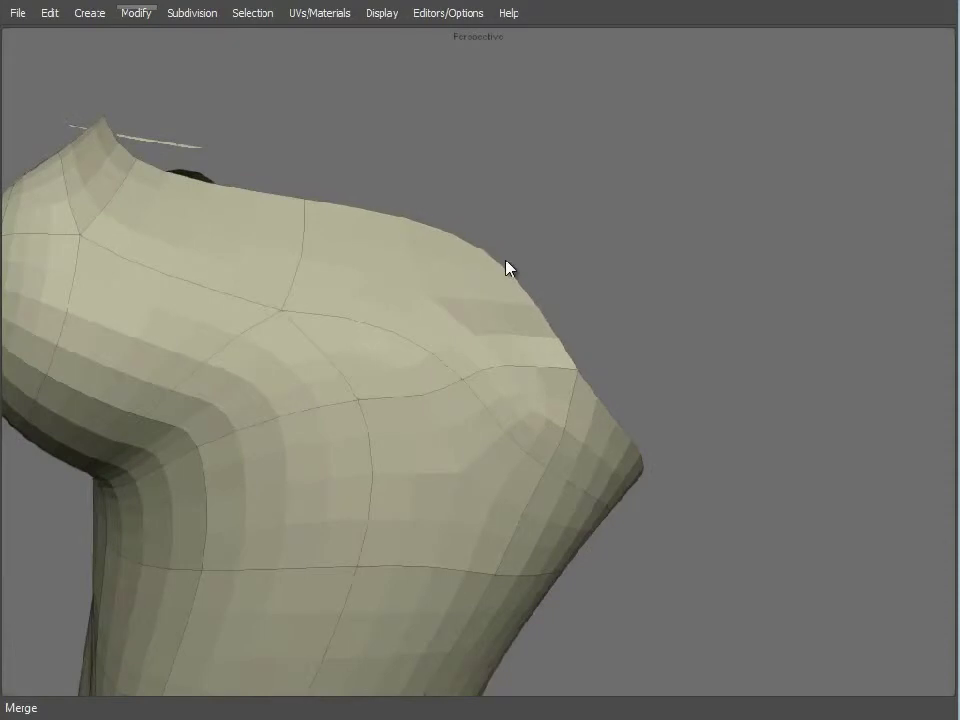
{"action": "key", "text": "f"}
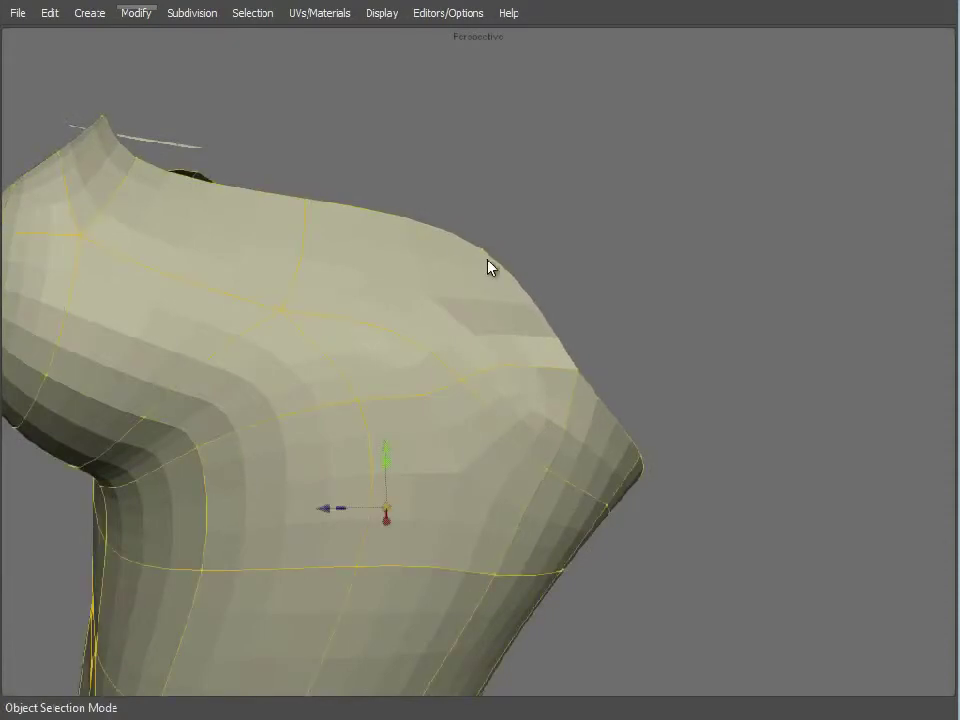
{"action": "key", "text": "x"}
{"action": "left_click", "coordinate": [484, 251]}
{"action": "left_click", "coordinate": [471, 371]}
{"action": "key", "text": "w"}
Delete the surplus edge running from the new cut towards the top border at the back.
{"action": "key", "text": "2"}
{"action": "left_click", "coordinate": [514, 381]}
{"action": "key", "text": "Delete"}
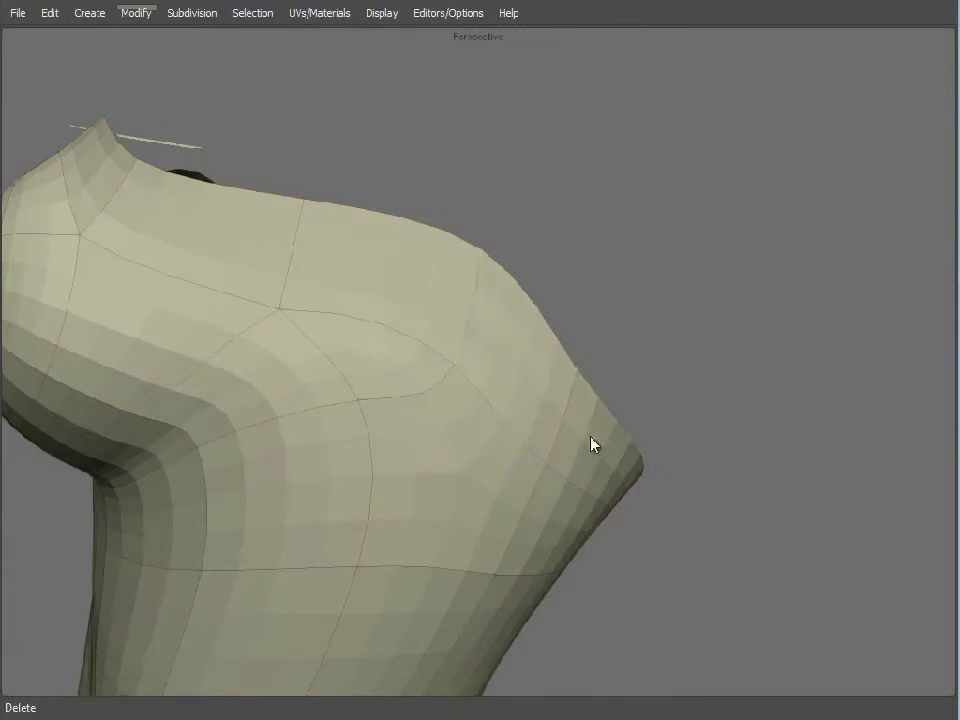
Merge the short surplus edge on the upper side of the top, under the arm.
{"action": "middle_click_drag", "start_coordinate": [465, 480], "coordinate": [422, 388]}
{"action": "left_click", "coordinate": [424, 329]}
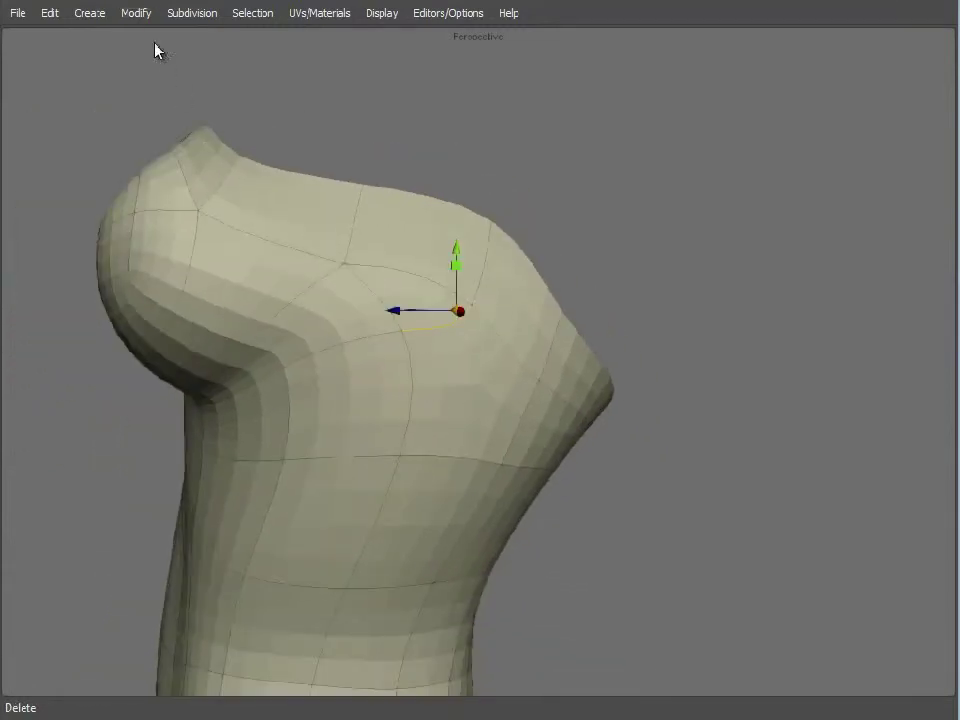
{"action": "left_click", "coordinate": [136, 12]}
{"action": "left_click", "coordinate": [144, 261]}
{"action": "middle_click_drag", "start_coordinate": [300, 340], "coordinate": [258, 208]}
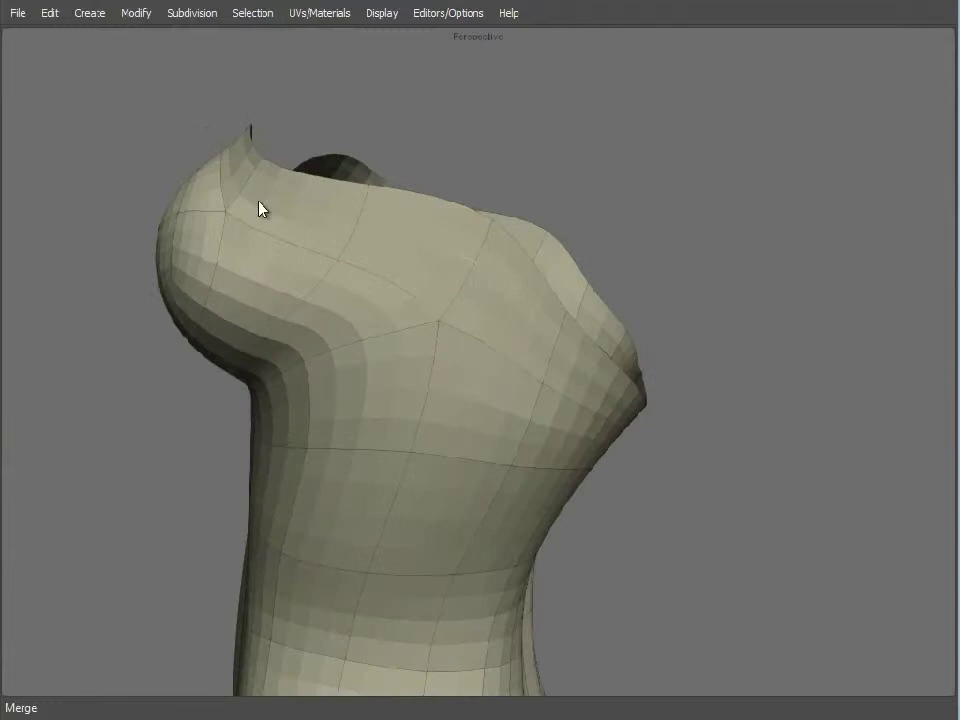
Merge the surplus edge on the upper front of the top, beside the breast.
{"action": "middle_click_drag", "start_coordinate": [718, 454], "coordinate": [423, 362]}
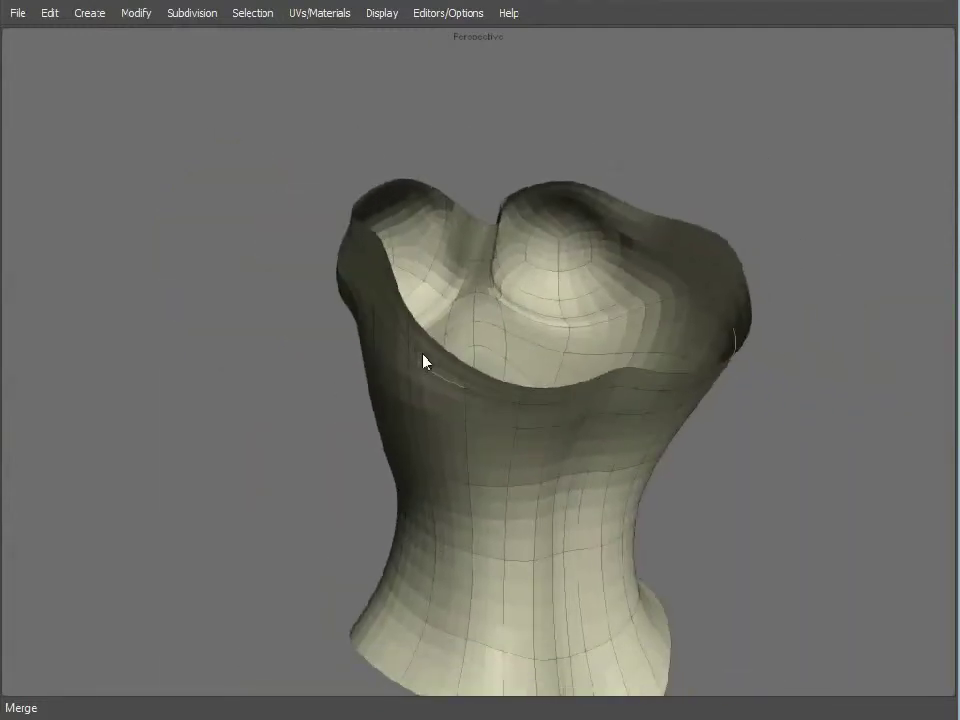
{"action": "middle_click_drag", "start_coordinate": [534, 396], "coordinate": [469, 332]}
{"action": "scroll", "coordinate": [553, 279], "scroll_direction": "up", "scroll_amount": 3}
{"action": "left_click", "coordinate": [549, 263]}
{"action": "left_click", "coordinate": [136, 13]}
{"action": "left_click", "coordinate": [211, 260]}
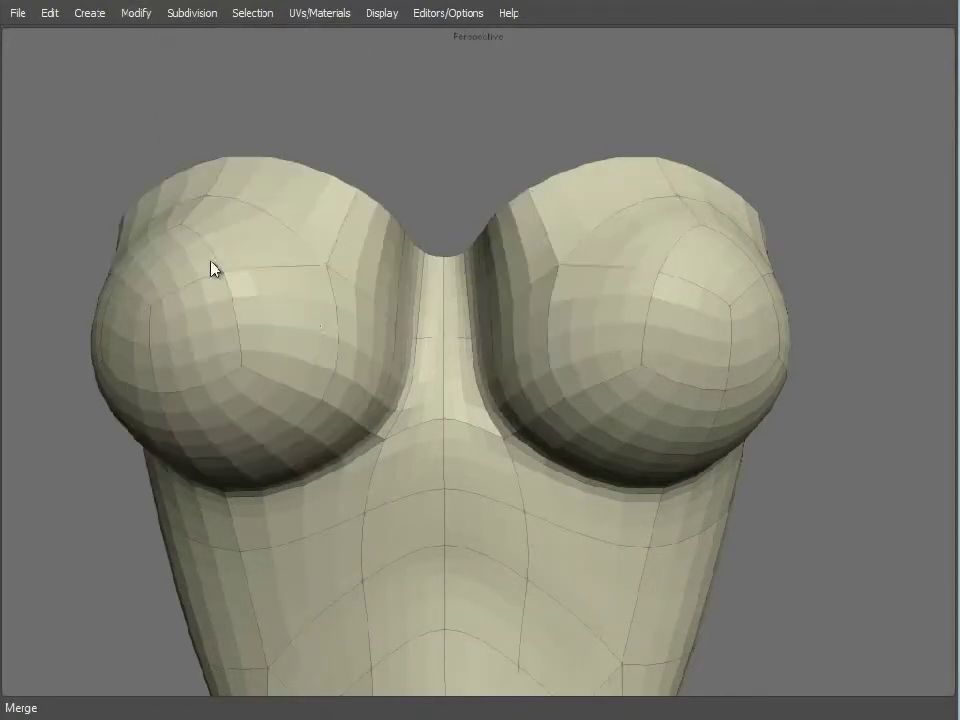
Examine the trimmed top from the front and sides for uneven edge flow.
{"action": "middle_click_drag", "start_coordinate": [480, 420], "coordinate": [681, 443]}
{"action": "scroll", "coordinate": [443, 286], "scroll_direction": "down", "scroll_amount": 3}
{"action": "middle_click_drag", "start_coordinate": [417, 380], "coordinate": [391, 287], "text": "alt"}
{"action": "key", "text": "w"}
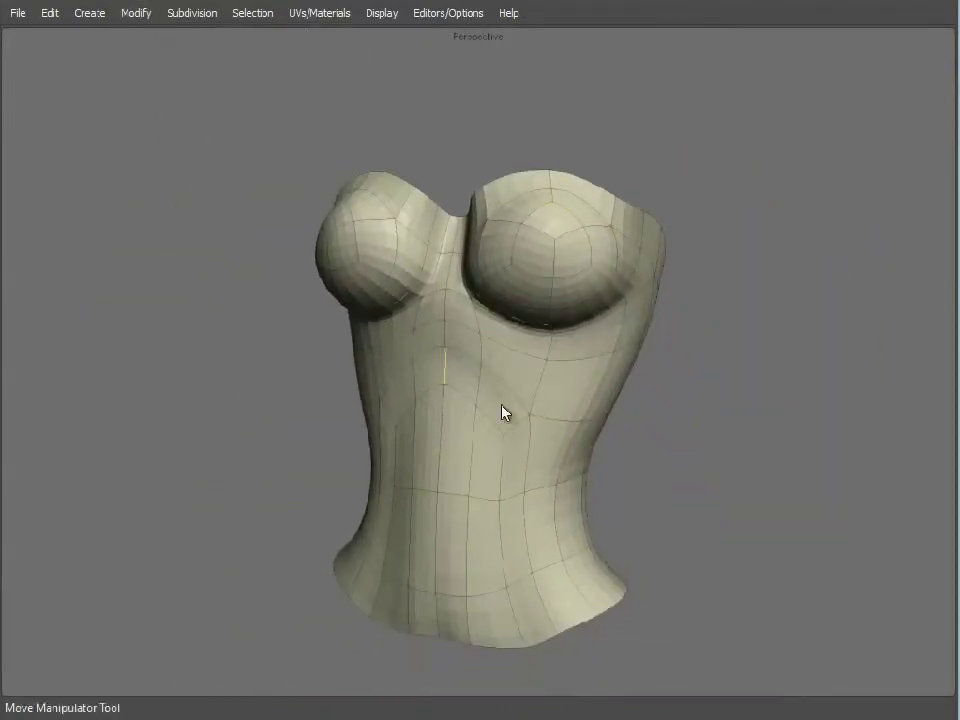
{"action": "key", "text": "f"}
{"action": "right_click_drag", "start_coordinate": [638, 536], "coordinate": [587, 486], "text": "alt"}
{"action": "mouse_move", "coordinate": [587, 486]}
{"action": "left_mouse_down", "text": "alt"}
{"action": "mouse_move", "coordinate": [312, 470]}
{"action": "mouse_move", "coordinate": [576, 482]}
{"action": "left_mouse_up", "text": "alt"}
{"action": "middle_click_drag", "start_coordinate": [578, 482], "coordinate": [610, 412]}
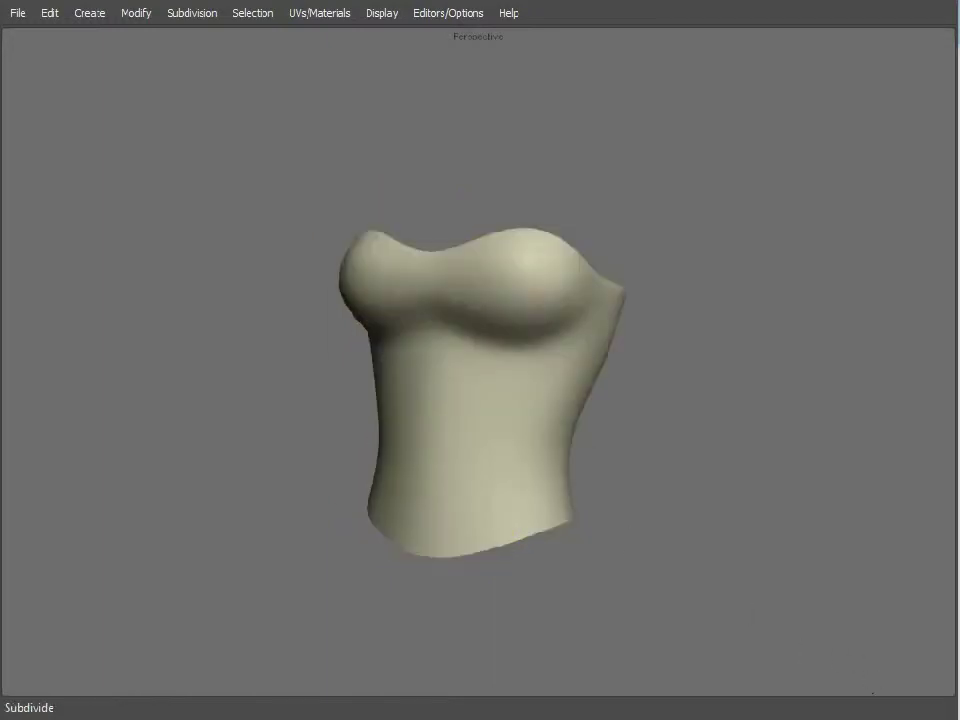
Examine the smoothed top's shape and its wireframe around the bust and upper border.
{"action": "left_click_drag", "start_coordinate": [474, 375], "coordinate": [555, 369], "text": "alt"}
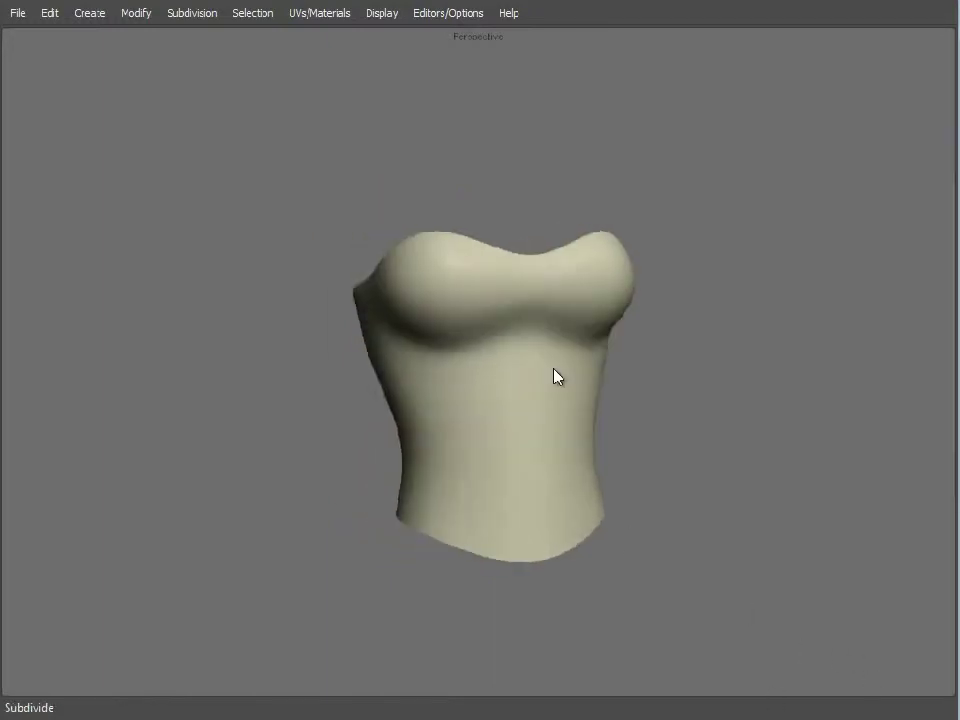
{"action": "left_click_drag", "start_coordinate": [676, 361], "coordinate": [499, 279], "text": "alt"}
{"action": "left_click_drag", "start_coordinate": [490, 414], "coordinate": [549, 380], "text": "alt"}
{"action": "left_click", "coordinate": [499, 399]}
{"action": "middle_click_drag", "start_coordinate": [553, 388], "coordinate": [551, 270]}
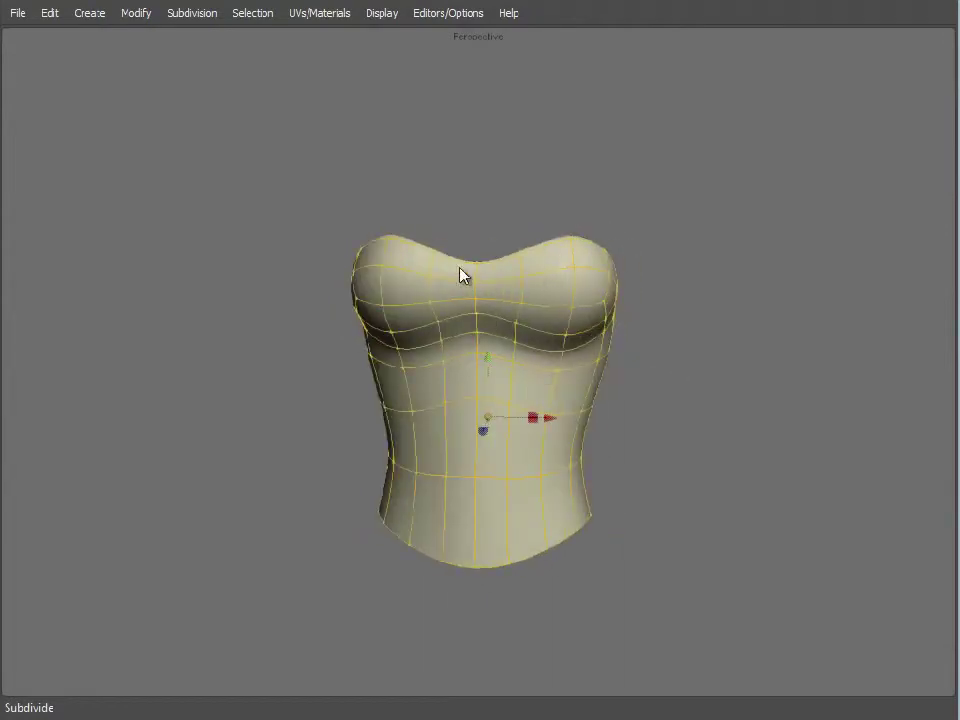
{"action": "middle_click_drag", "start_coordinate": [476, 296], "coordinate": [464, 298]}
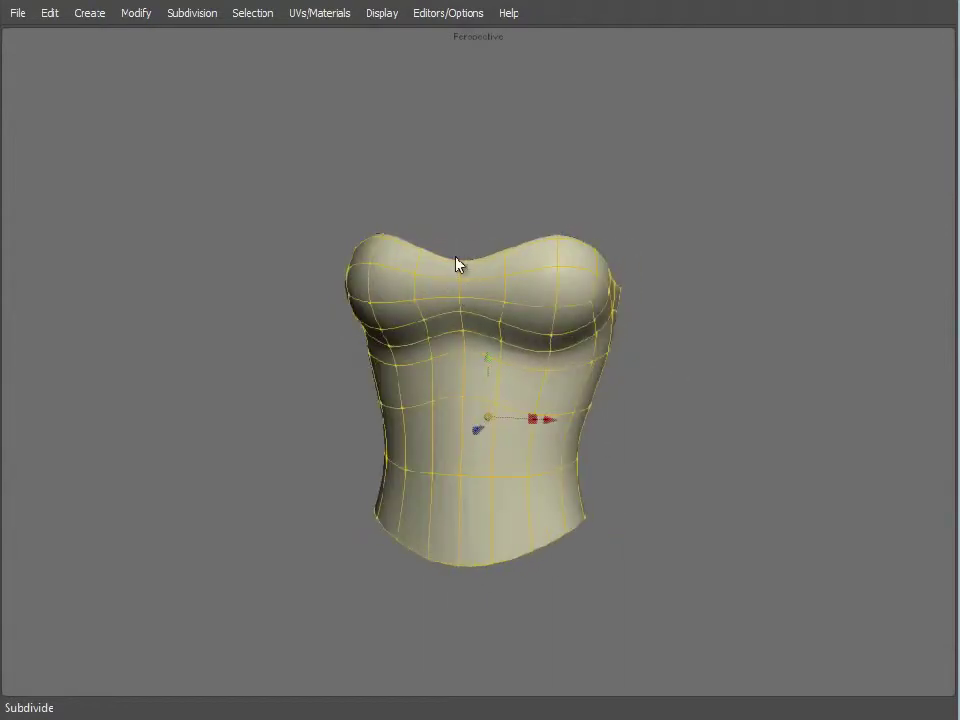
{"action": "middle_click_drag", "start_coordinate": [506, 366], "coordinate": [576, 274]}
{"action": "middle_click_drag", "start_coordinate": [638, 393], "coordinate": [672, 187]}
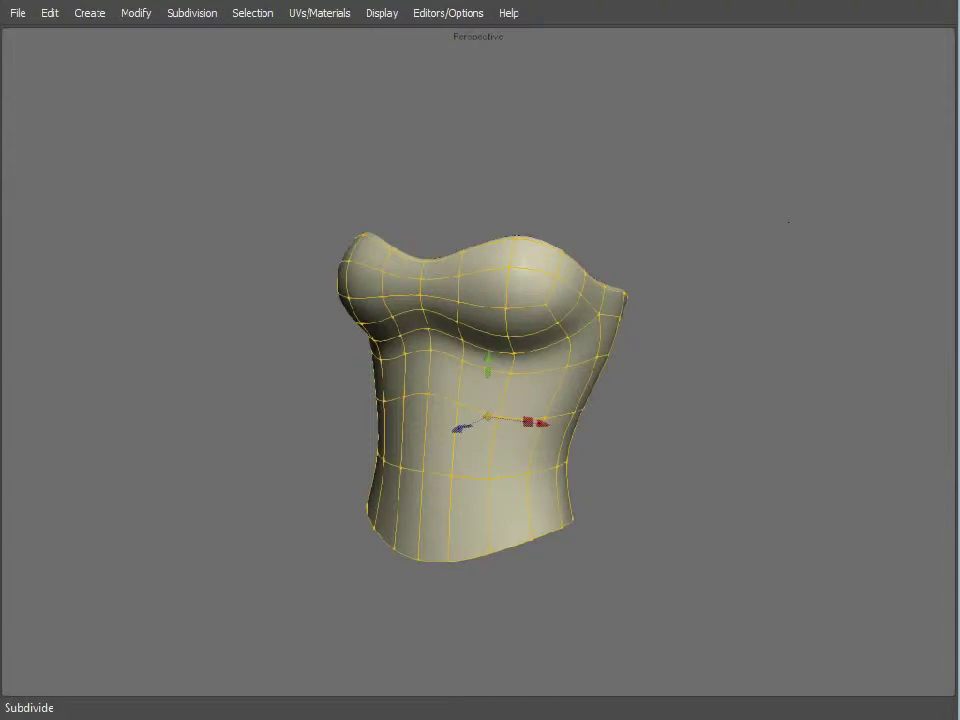
Unhide the character's body around the top.
{"action": "key", "text": "shift+h"}
{"action": "middle_click_drag", "start_coordinate": [676, 428], "coordinate": [705, 480]}
{"action": "left_click", "coordinate": [705, 480]}
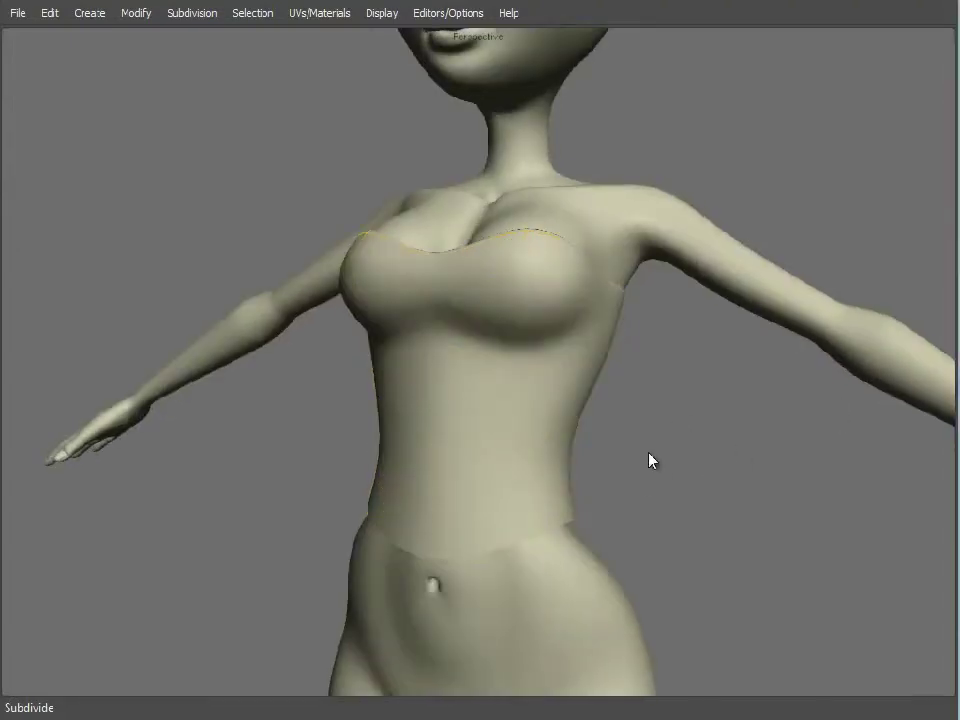
Examine how the top fits the body at the bust, under the arm and at the waist.
{"action": "right_click_drag", "start_coordinate": [650, 459], "coordinate": [487, 354], "text": "alt"}
{"action": "middle_click_drag", "start_coordinate": [567, 375], "coordinate": [356, 384]}
{"action": "middle_click_drag", "start_coordinate": [510, 392], "coordinate": [367, 418]}
{"action": "left_click_drag", "start_coordinate": [366, 410], "coordinate": [498, 384], "text": "alt"}
{"action": "right_click_drag", "start_coordinate": [498, 384], "coordinate": [570, 384], "text": "alt"}
{"action": "left_click", "coordinate": [537, 430]}
{"action": "middle_click_drag", "start_coordinate": [538, 438], "coordinate": [443, 265]}
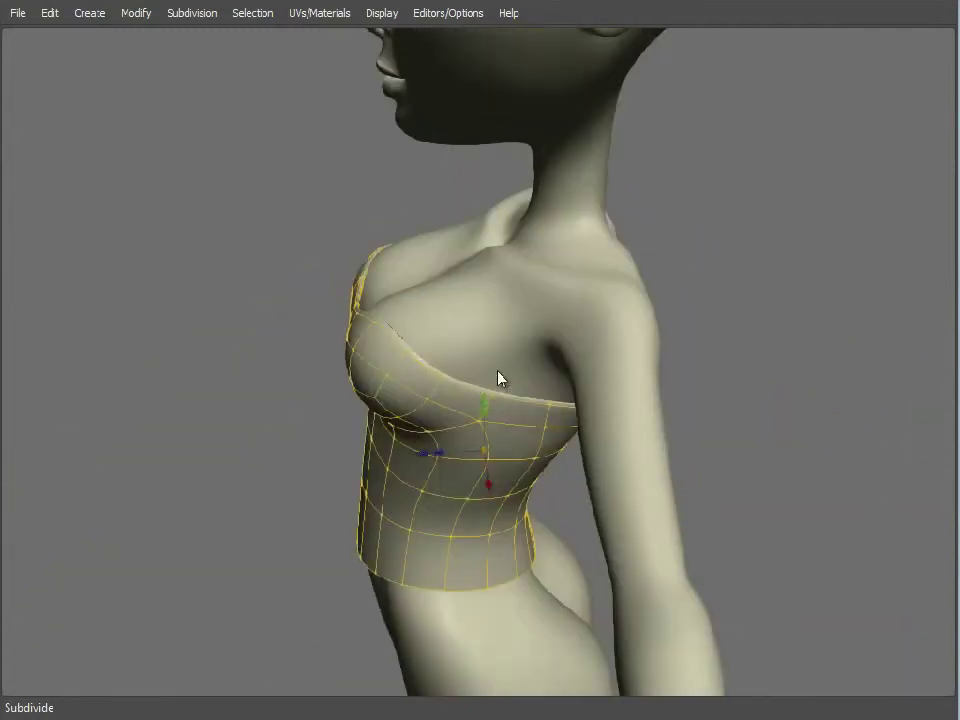
{"action": "middle_click_drag", "start_coordinate": [499, 399], "coordinate": [532, 455]}
{"action": "middle_click_drag", "start_coordinate": [473, 402], "coordinate": [429, 302]}
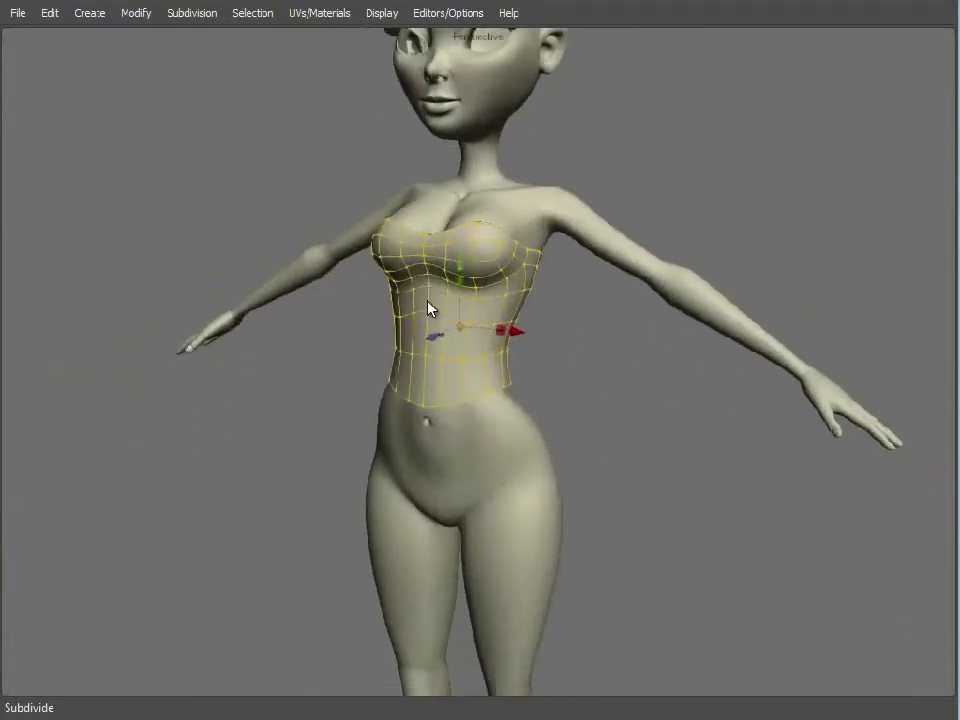
{"action": "left_click_drag", "start_coordinate": [429, 302], "coordinate": [446, 401], "text": "alt"}
{"action": "right_click_drag", "start_coordinate": [446, 401], "coordinate": [533, 377], "text": "alt"}
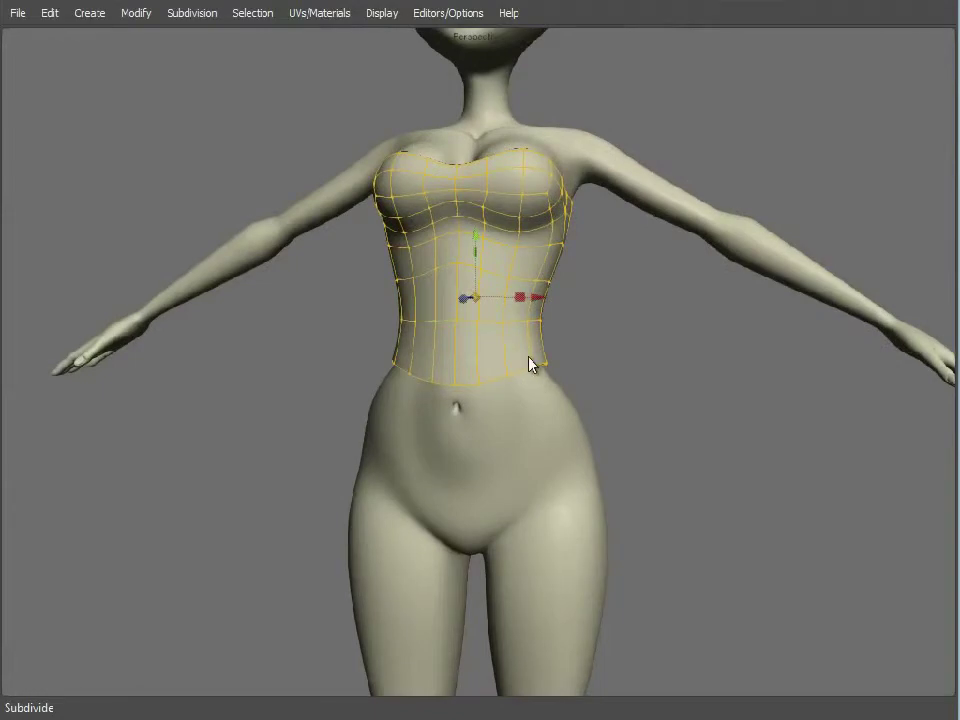
Extrude the top's bottom border loop downward over the hips and scale it wider to form a skirt section.
{"action": "mouse_move", "coordinate": [497, 422]}
{"action": "middle_mouse_down"}
{"action": "mouse_move", "coordinate": [459, 424]}
{"action": "mouse_move", "coordinate": [490, 403]}
{"action": "middle_mouse_up"}
{"action": "key", "text": "s"}
{"action": "double_click", "coordinate": [484, 353]}
{"action": "key", "text": "z"}
{"action": "left_click_drag", "start_coordinate": [481, 283], "coordinate": [563, 515]}
{"action": "key", "text": "r"}
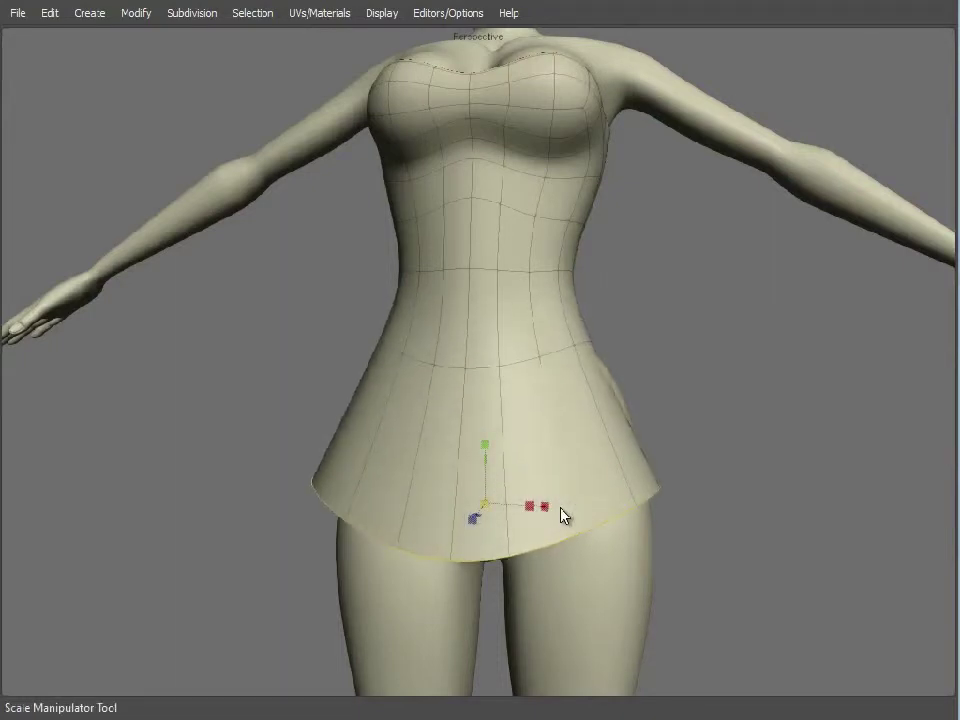
Extend the skirt with a further section reaching down over the upper thighs.
{"action": "key", "text": "x"}
{"action": "key", "text": "w"}
{"action": "left_click_drag", "start_coordinate": [490, 453], "coordinate": [501, 557]}
{"action": "middle_click_drag", "start_coordinate": [501, 557], "coordinate": [492, 406]}
{"action": "scroll", "coordinate": [492, 406], "scroll_direction": "up", "scroll_amount": 3}
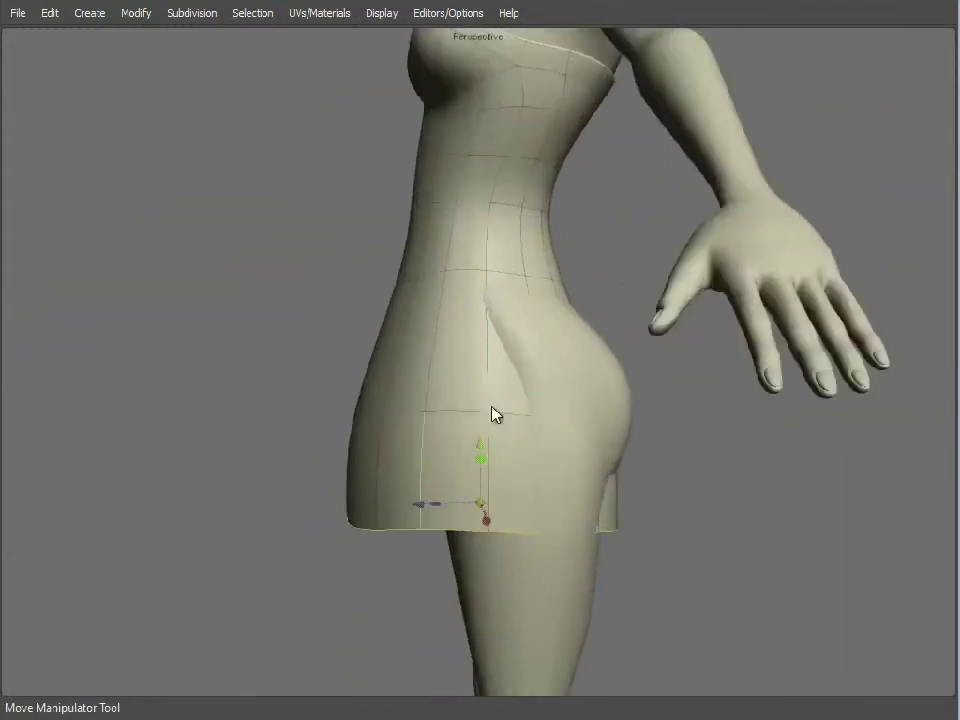
Move the skirt's hip loop and hem loop back over the buttocks and scale them in depth.
{"action": "double_click", "coordinate": [443, 426]}
{"action": "double_click", "coordinate": [437, 525], "text": "shift"}
{"action": "left_click_drag", "start_coordinate": [420, 476], "coordinate": [480, 479]}
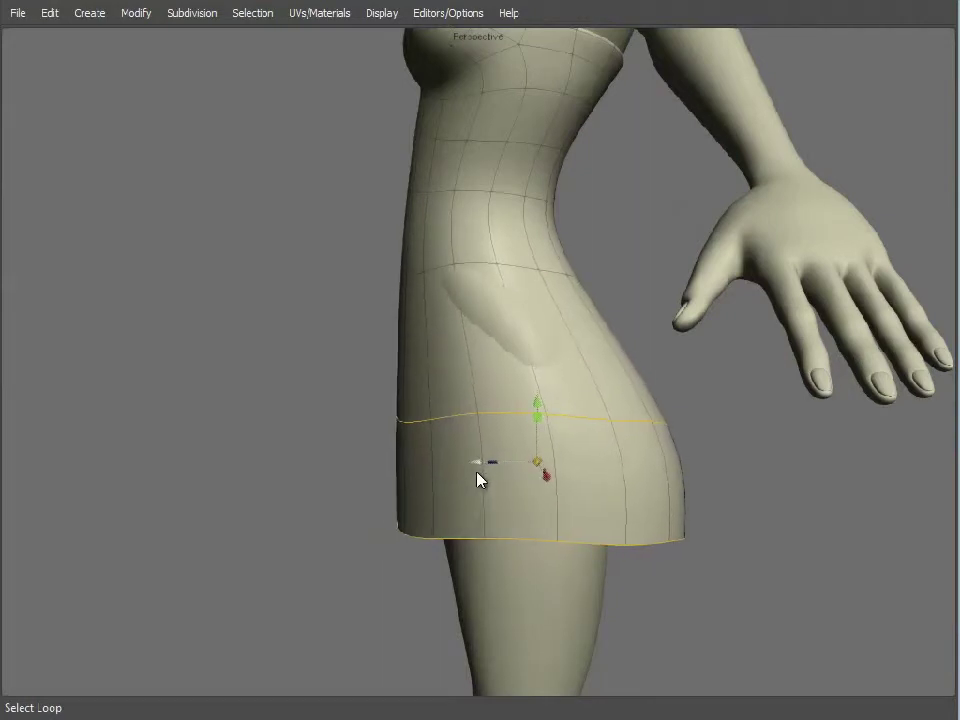
{"action": "middle_click_drag", "start_coordinate": [480, 480], "coordinate": [606, 542]}
{"action": "key", "text": "r"}
{"action": "left_click_drag", "start_coordinate": [470, 463], "coordinate": [459, 462]}
Raise the skirt's hip edge loop.
{"action": "key", "text": "w"}
{"action": "double_click", "coordinate": [443, 419]}
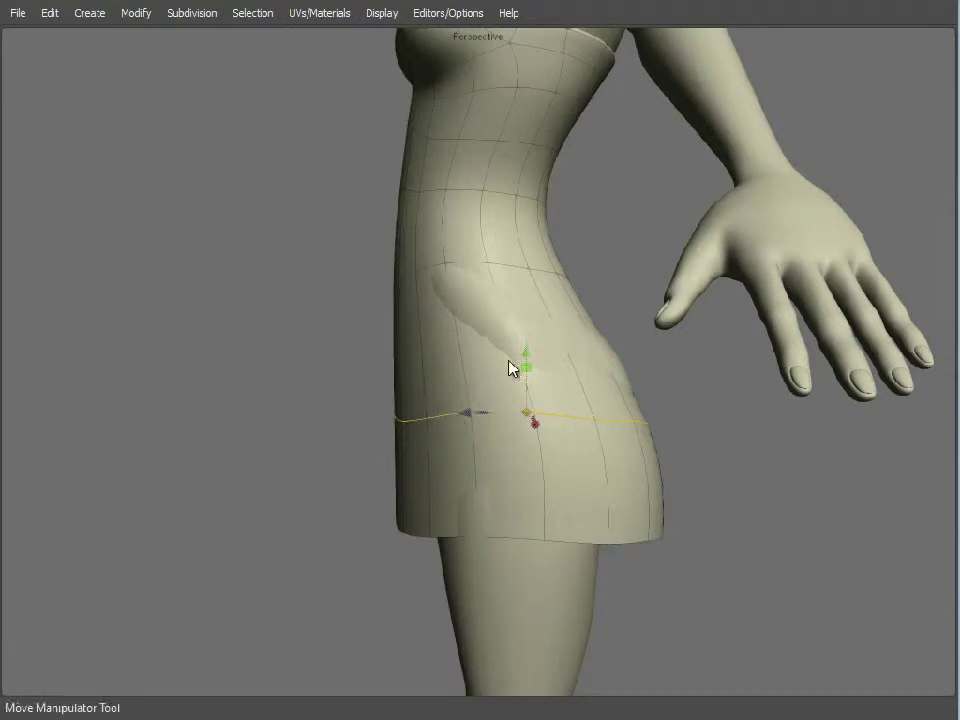
{"action": "left_click_drag", "start_coordinate": [527, 360], "coordinate": [528, 312]}
{"action": "middle_click_drag", "start_coordinate": [528, 312], "coordinate": [542, 366]}
Scale the skirt's hem loop to adjust its width around the thighs.
{"action": "double_click", "coordinate": [531, 435]}
{"action": "key", "text": "r"}
{"action": "left_click_drag", "start_coordinate": [555, 405], "coordinate": [584, 425]}
{"action": "right_click_drag", "start_coordinate": [581, 417], "coordinate": [619, 469], "text": "alt"}
{"action": "left_click_drag", "start_coordinate": [619, 469], "coordinate": [563, 453], "text": "alt"}
{"action": "right_click_drag", "start_coordinate": [563, 453], "coordinate": [491, 320], "text": "alt"}
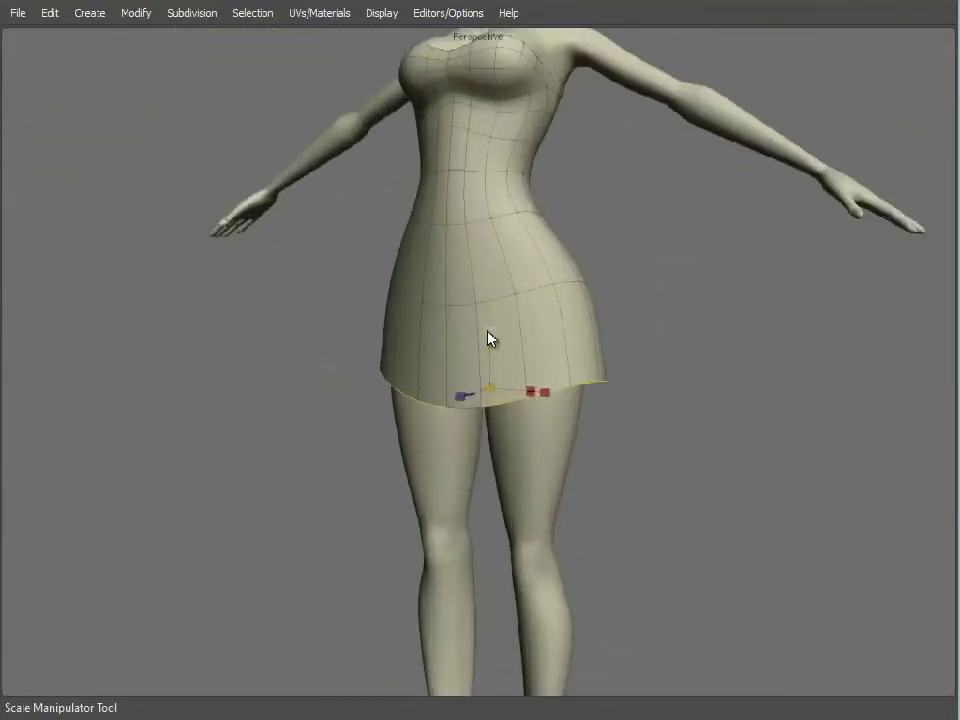
Select the faces at the back of the skirt over the buttocks and smooth them.
{"action": "middle_click_drag", "start_coordinate": [491, 396], "coordinate": [594, 451]}
{"action": "left_click_drag", "start_coordinate": [593, 443], "coordinate": [780, 450], "text": "alt"}
{"action": "right_click_drag", "start_coordinate": [497, 408], "coordinate": [578, 390], "text": "alt"}
{"action": "key", "text": "d"}
{"action": "mouse_move", "coordinate": [522, 288]}
{"action": "left_mouse_down"}
{"action": "mouse_move", "coordinate": [480, 289]}
{"action": "mouse_move", "coordinate": [568, 289]}
{"action": "left_mouse_up"}
{"action": "right_click", "coordinate": [566, 287]}
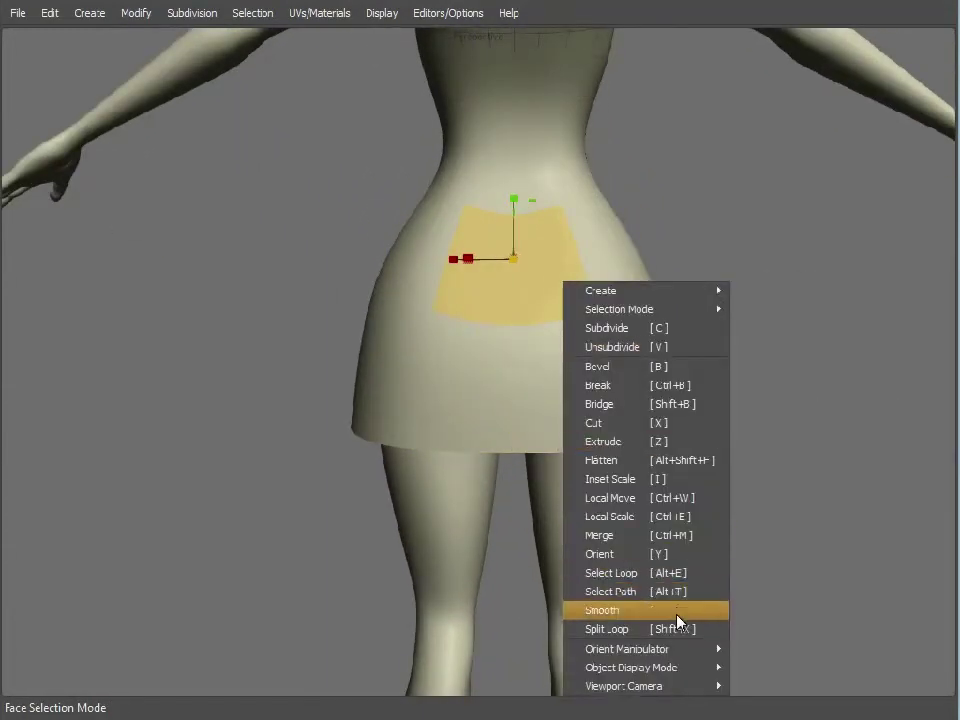
{"action": "left_click", "coordinate": [677, 612]}
Raise the smoothed faces at the back of the skirt along the vertical axis.
{"action": "middle_click_drag", "start_coordinate": [364, 349], "coordinate": [573, 300]}
{"action": "key", "text": "w"}
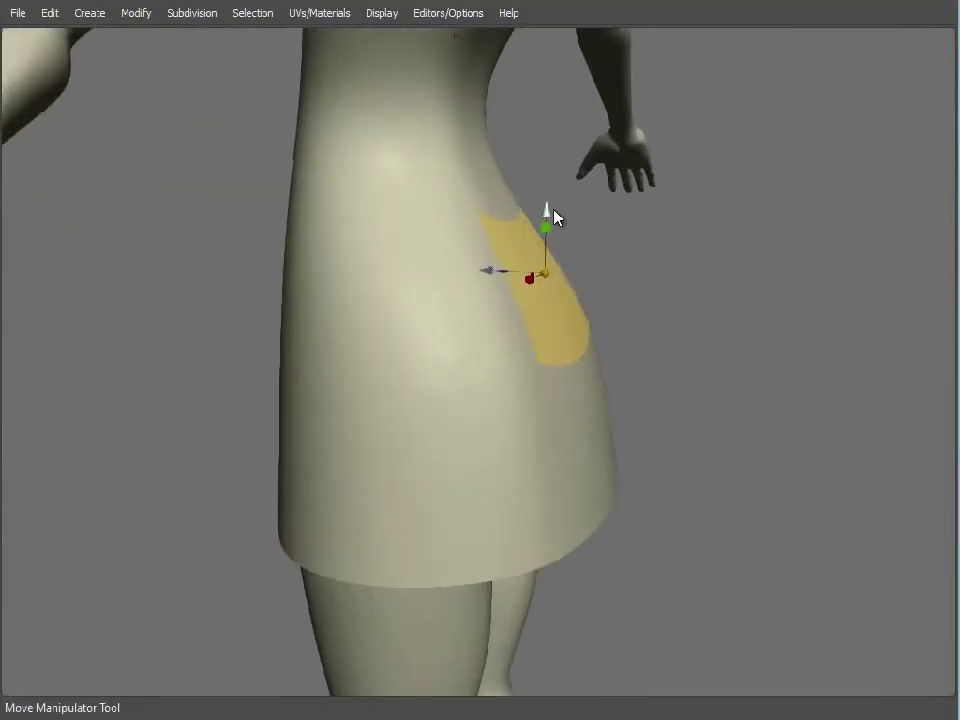
{"action": "left_click_drag", "start_coordinate": [549, 211], "coordinate": [555, 188]}
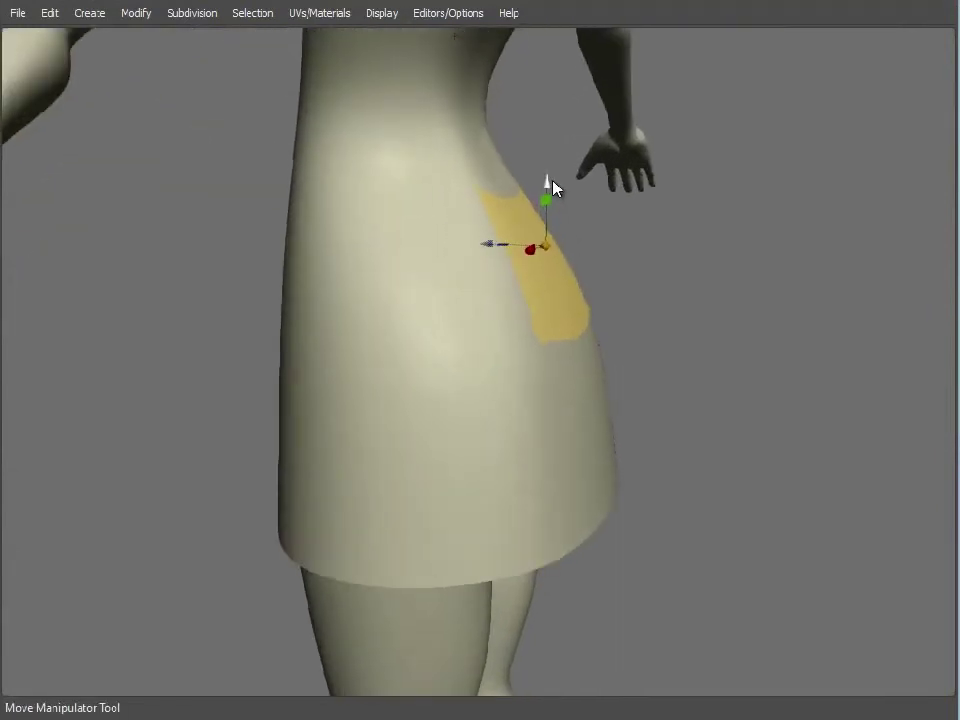
{"action": "left_click", "coordinate": [484, 268]}
{"action": "double_click", "coordinate": [448, 275]}
Examine the skirt's shape on the body from the front and sides.
{"action": "middle_click_drag", "start_coordinate": [441, 291], "coordinate": [600, 365]}
{"action": "right_click_drag", "start_coordinate": [600, 372], "coordinate": [425, 376], "text": "alt"}
{"action": "middle_click_drag", "start_coordinate": [425, 382], "coordinate": [427, 420], "text": "alt"}
{"action": "key", "text": "f"}
{"action": "middle_click_drag", "start_coordinate": [603, 474], "coordinate": [531, 405]}
{"action": "scroll", "coordinate": [538, 393], "scroll_direction": "up", "scroll_amount": 3}
{"action": "left_click_drag", "start_coordinate": [529, 398], "coordinate": [566, 433], "text": "alt"}
{"action": "left_click", "coordinate": [566, 433]}
{"action": "left_click_drag", "start_coordinate": [486, 417], "coordinate": [549, 453], "text": "alt"}
Try to bevel the edge loop at the top of the hips, and undo the bevel.
{"action": "key", "text": "s"}
{"action": "double_click", "coordinate": [478, 259]}
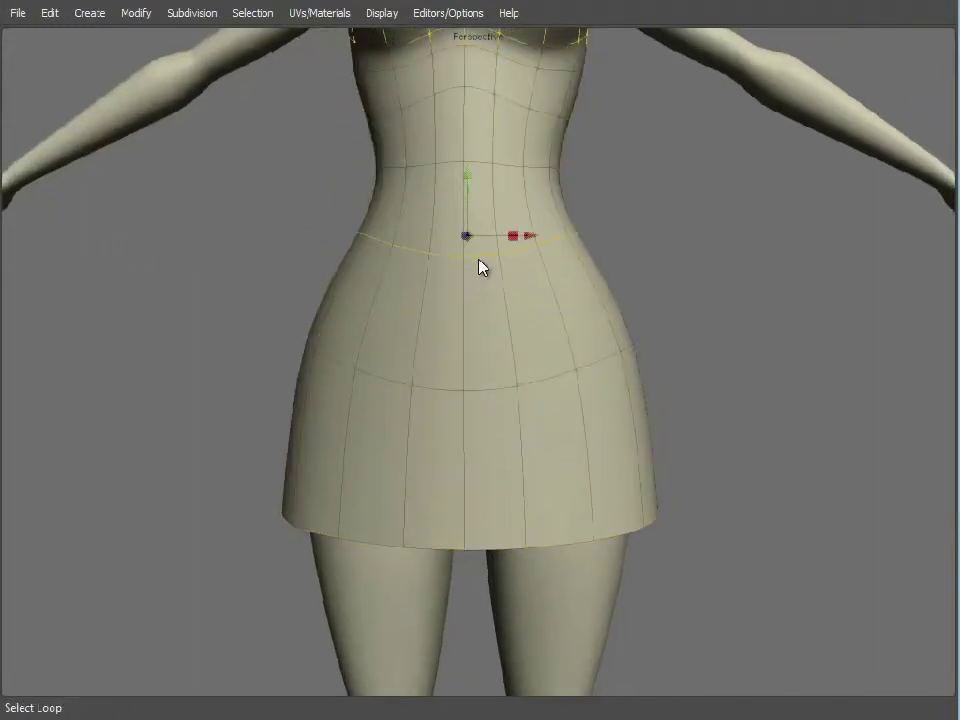
{"action": "key", "text": "b"}
{"action": "left_click_drag", "start_coordinate": [480, 266], "coordinate": [557, 254]}
{"action": "middle_click_drag", "start_coordinate": [590, 266], "coordinate": [592, 309], "text": "alt"}
{"action": "key", "text": "ctrl+z"}
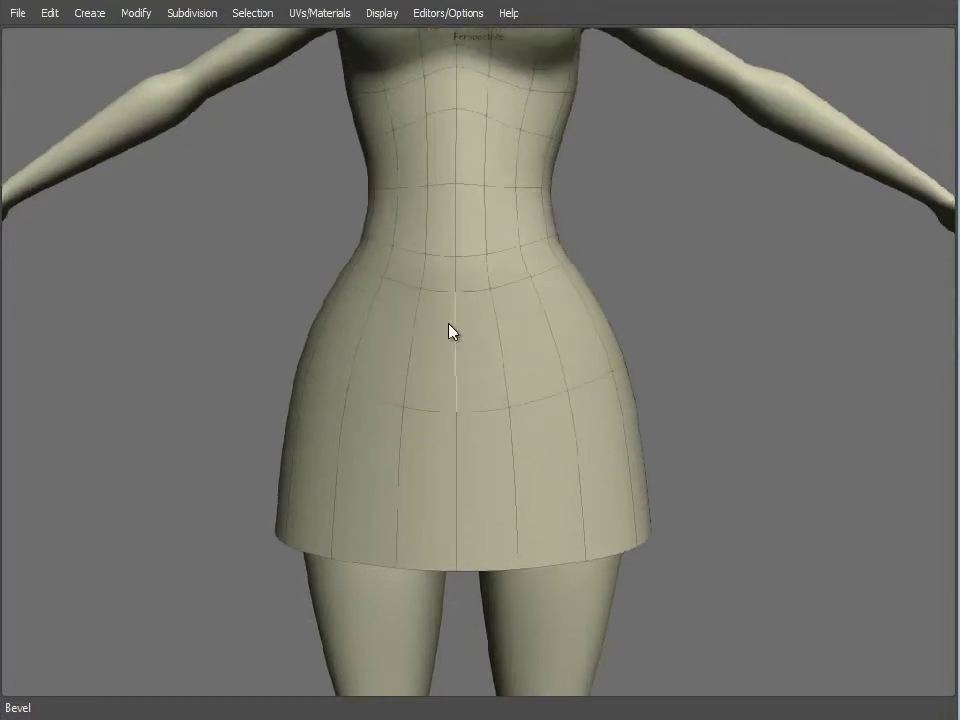
{"action": "key", "text": "ctrl+z"}
Bevel the edge loop below the waist into two loops around the top of the hips.
{"action": "double_click", "coordinate": [436, 266]}
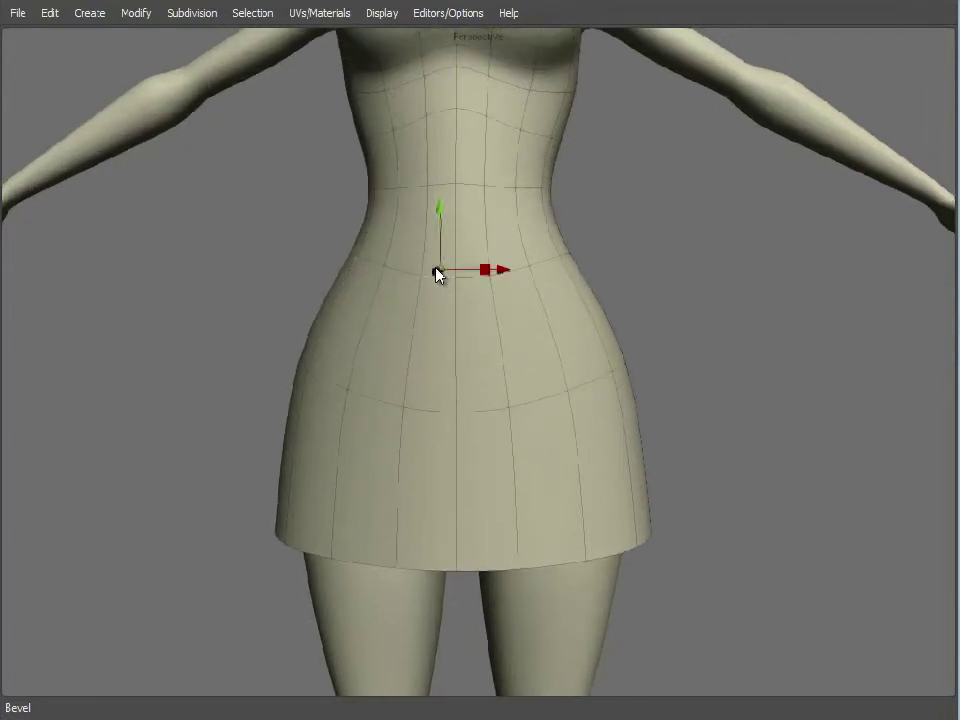
{"action": "key", "text": "b"}
{"action": "left_click_drag", "start_coordinate": [436, 266], "coordinate": [450, 279]}
Select faces at the back of the skirt below the waist and smooth them.
{"action": "middle_click_drag", "start_coordinate": [450, 279], "coordinate": [689, 461]}
{"action": "right_click_drag", "start_coordinate": [686, 454], "coordinate": [600, 430], "text": "alt"}
{"action": "left_click_drag", "start_coordinate": [600, 430], "coordinate": [332, 399], "text": "alt"}
{"action": "right_click_drag", "start_coordinate": [332, 399], "coordinate": [428, 405], "text": "alt"}
{"action": "key", "text": "d"}
{"action": "left_click", "coordinate": [392, 255]}
{"action": "left_click", "coordinate": [420, 272], "text": "shift"}
{"action": "right_click", "coordinate": [420, 272]}
{"action": "left_click", "coordinate": [485, 600]}
Examine the skirt's contour and edge loops from the front and side.
{"action": "left_click_drag", "start_coordinate": [330, 432], "coordinate": [662, 448], "text": "alt"}
{"action": "right_click_drag", "start_coordinate": [662, 448], "coordinate": [557, 450], "text": "alt"}
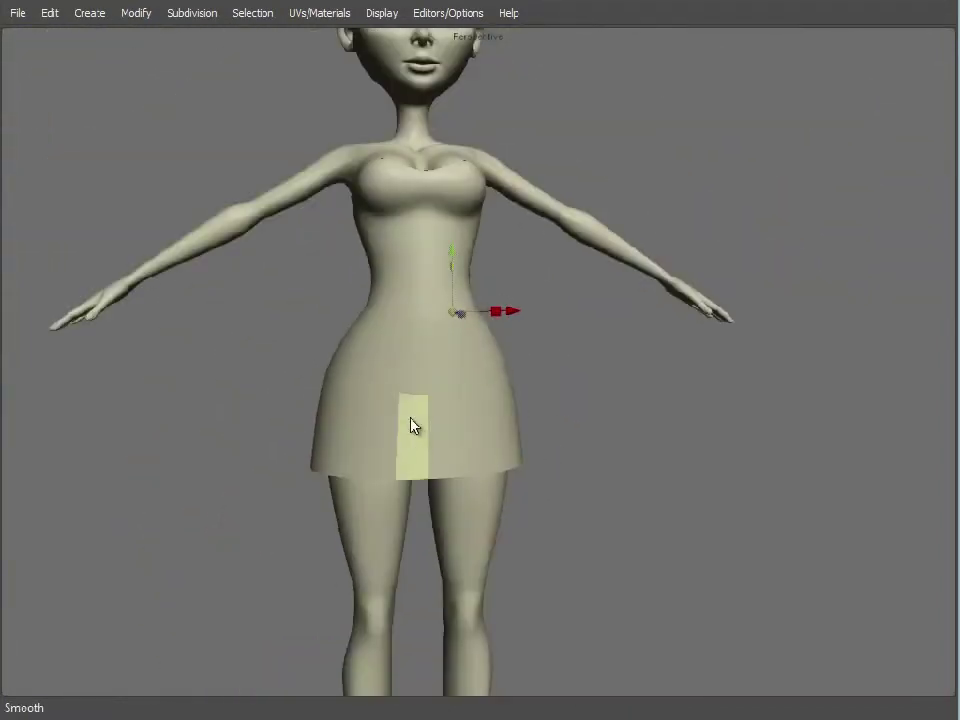
{"action": "key", "text": "s"}
{"action": "left_click_drag", "start_coordinate": [570, 492], "coordinate": [523, 500], "text": "alt"}
{"action": "right_click_drag", "start_coordinate": [523, 500], "coordinate": [589, 471], "text": "alt"}
{"action": "left_click_drag", "start_coordinate": [589, 471], "coordinate": [574, 439], "text": "alt"}
{"action": "right_click_drag", "start_coordinate": [574, 439], "coordinate": [590, 445], "text": "alt"}
{"action": "key", "text": "s"}
{"action": "left_click_drag", "start_coordinate": [673, 500], "coordinate": [555, 512], "text": "alt"}
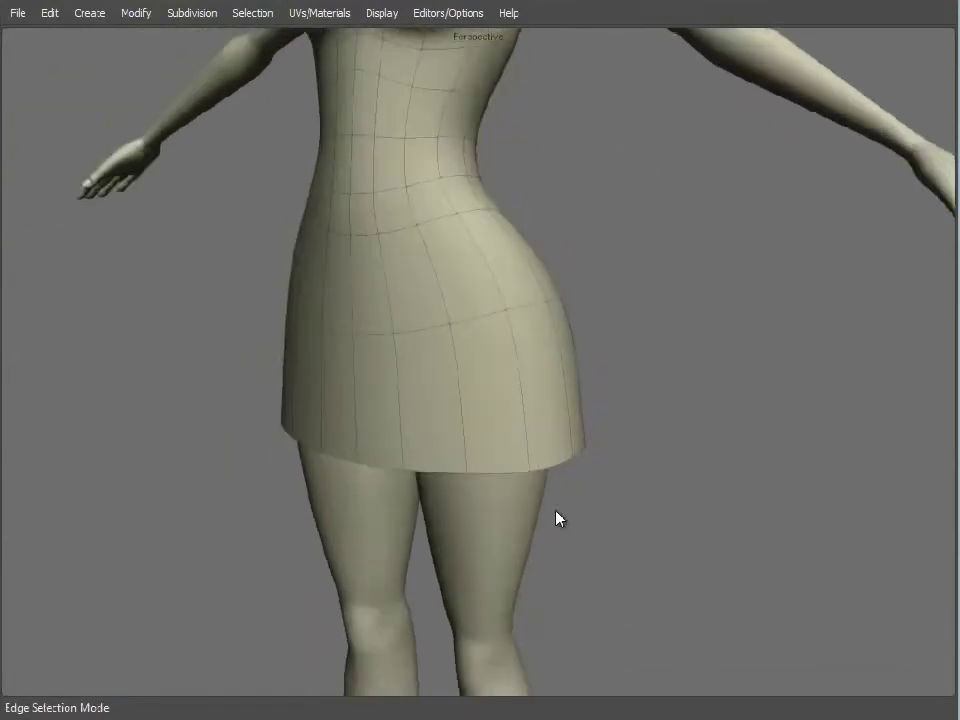
{"action": "right_click_drag", "start_coordinate": [555, 512], "coordinate": [401, 506], "text": "alt"}
{"action": "left_click_drag", "start_coordinate": [401, 506], "coordinate": [476, 476], "text": "alt"}
{"action": "right_click_drag", "start_coordinate": [479, 475], "coordinate": [540, 475], "text": "alt"}
Move the skirt's hem loop downward to lengthen the skirt.
{"action": "middle_click_drag", "start_coordinate": [540, 482], "coordinate": [531, 495]}
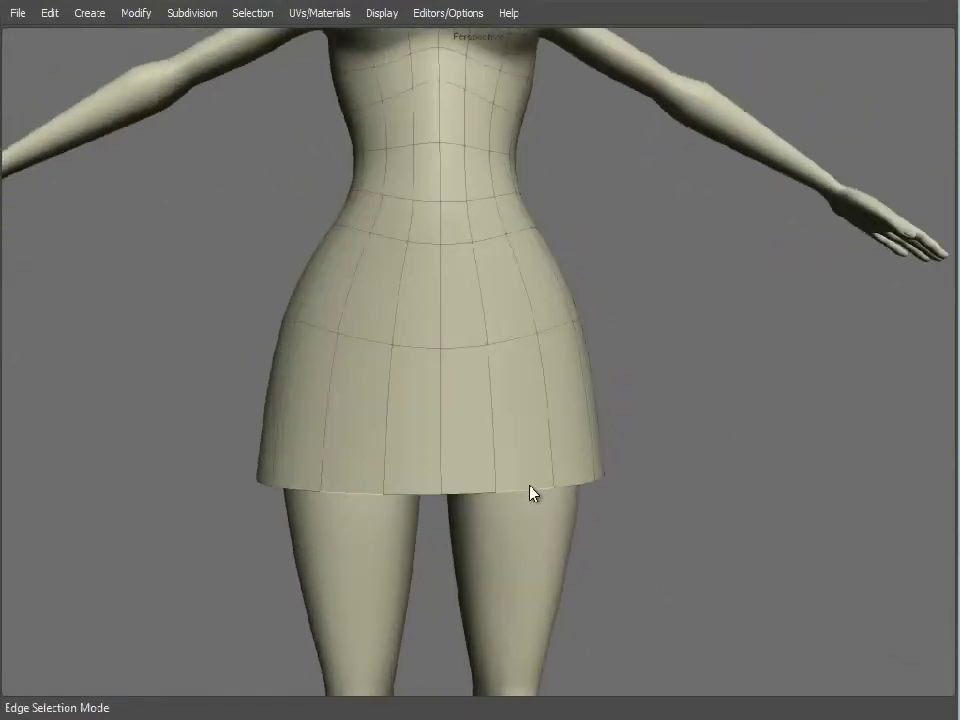
{"action": "middle_click_drag", "start_coordinate": [469, 324], "coordinate": [560, 427]}
{"action": "middle_click_drag", "start_coordinate": [503, 428], "coordinate": [461, 510]}
{"action": "double_click", "coordinate": [458, 508]}
{"action": "left_click_drag", "start_coordinate": [431, 413], "coordinate": [439, 455]}
Examine the proportions of the whole dress on the character from the front and side.
{"action": "scroll", "coordinate": [539, 416], "scroll_direction": "down", "scroll_amount": 4}
{"action": "middle_click_drag", "start_coordinate": [540, 425], "coordinate": [440, 436]}
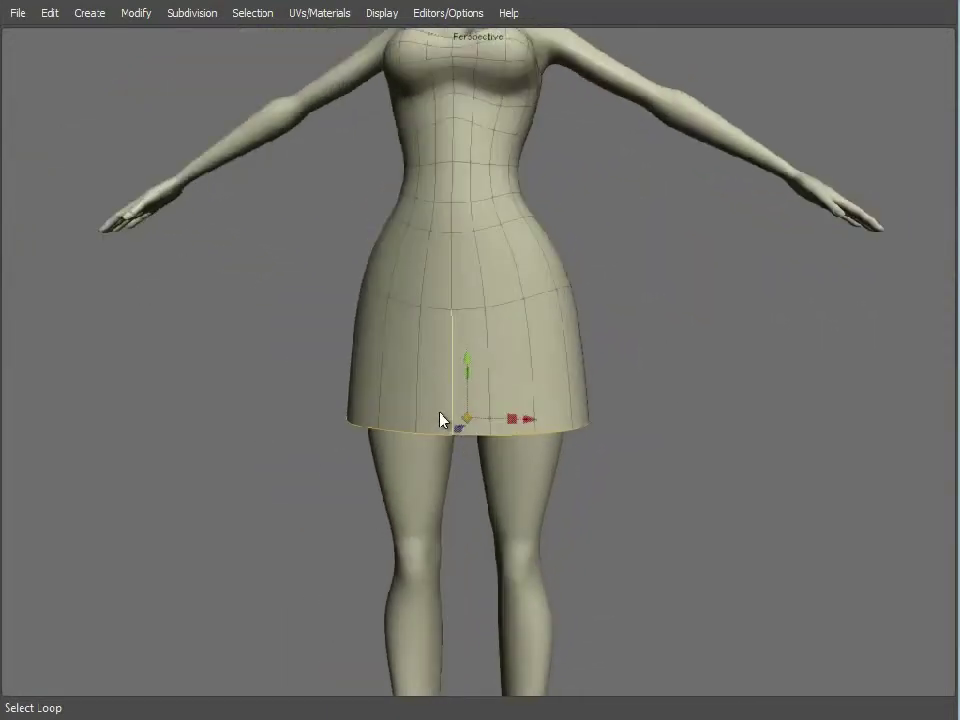
{"action": "scroll", "coordinate": [441, 420], "scroll_direction": "down", "scroll_amount": 6}
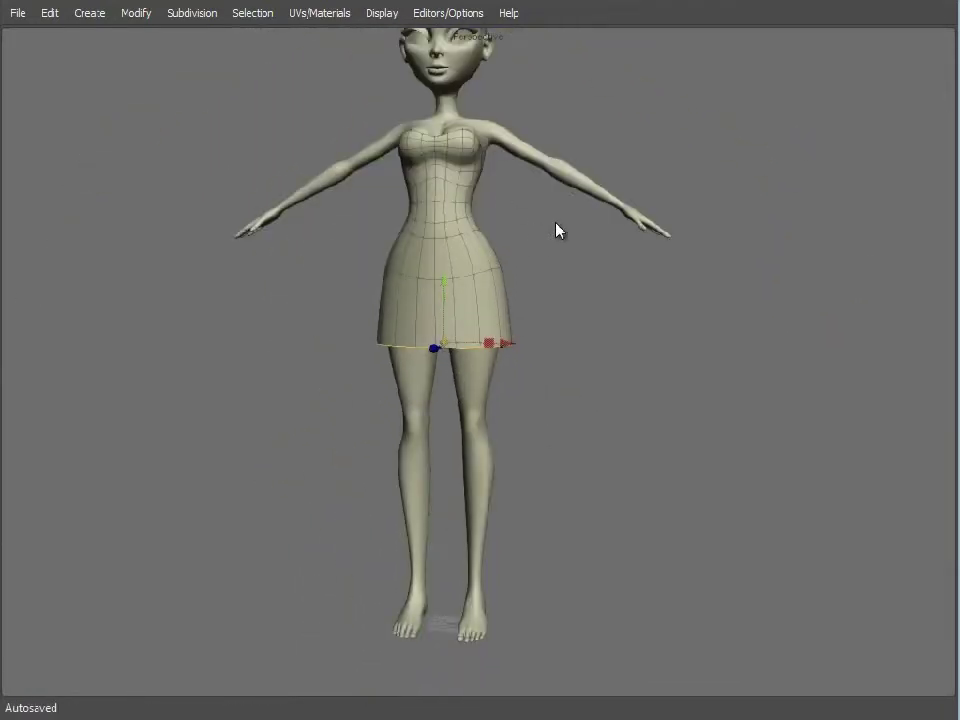
{"action": "left_click_drag", "start_coordinate": [555, 223], "coordinate": [505, 228], "text": "alt"}
{"action": "middle_click_drag", "start_coordinate": [505, 228], "coordinate": [517, 334], "text": "alt"}
{"action": "right_click_drag", "start_coordinate": [517, 334], "coordinate": [441, 212], "text": "alt"}
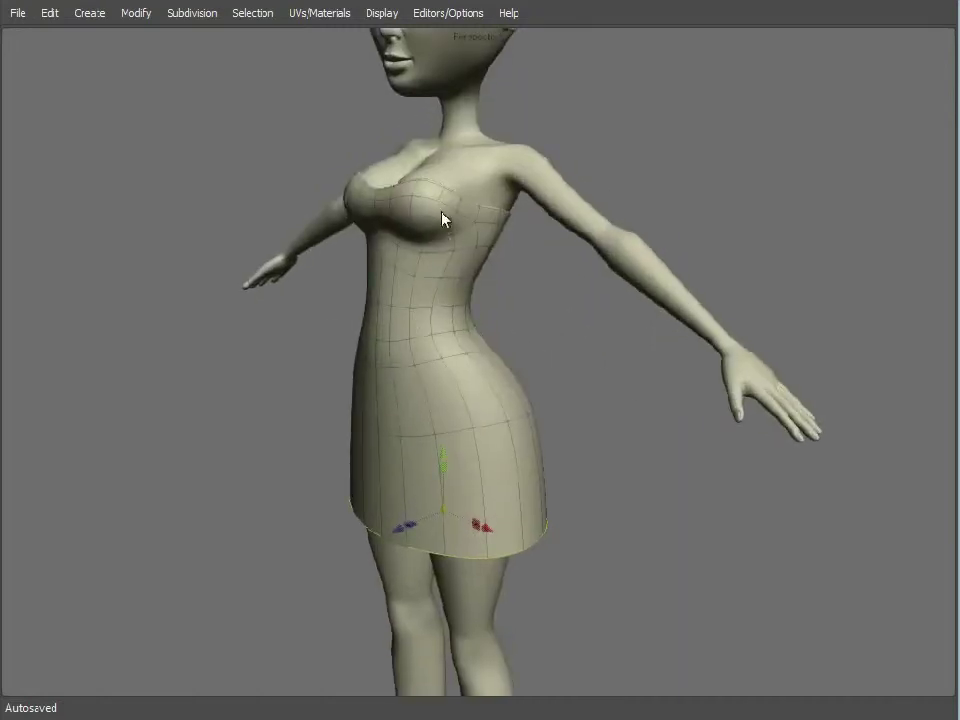
{"action": "left_click_drag", "start_coordinate": [421, 353], "coordinate": [468, 365], "text": "alt"}
{"action": "right_click_drag", "start_coordinate": [468, 438], "coordinate": [446, 319], "text": "alt"}
Bevel the edge loop at the narrowest part of the waist into a thin band.
{"action": "left_click", "coordinate": [462, 308]}
{"action": "key", "text": "alt+e"}
{"action": "key", "text": "b"}
{"action": "left_click_drag", "start_coordinate": [461, 308], "coordinate": [465, 307]}
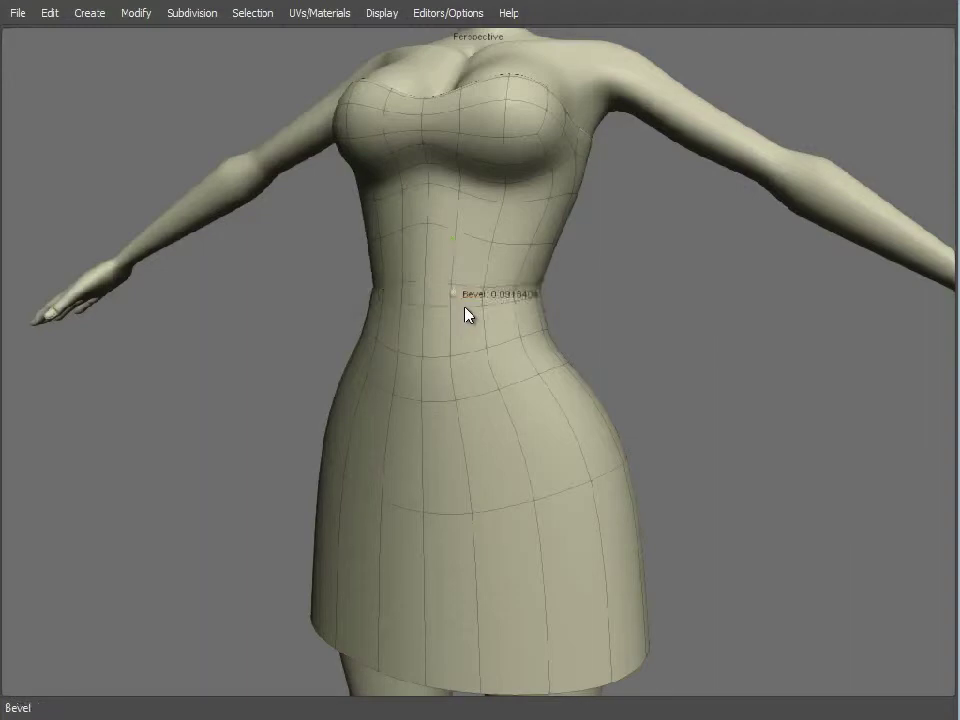
Scale the two beveled waist loops to spread them vertically into a wider waist band.
{"action": "double_click", "coordinate": [444, 284]}
{"action": "double_click", "coordinate": [444, 309]}
{"action": "key", "text": "r"}
{"action": "left_click_drag", "start_coordinate": [453, 297], "coordinate": [460, 271]}
{"action": "key", "text": "w"}
{"action": "key", "text": "r"}
{"action": "left_click_drag", "start_coordinate": [456, 331], "coordinate": [465, 332]}
Lower the waist band's upper edge loop slightly.
{"action": "double_click", "coordinate": [491, 283]}
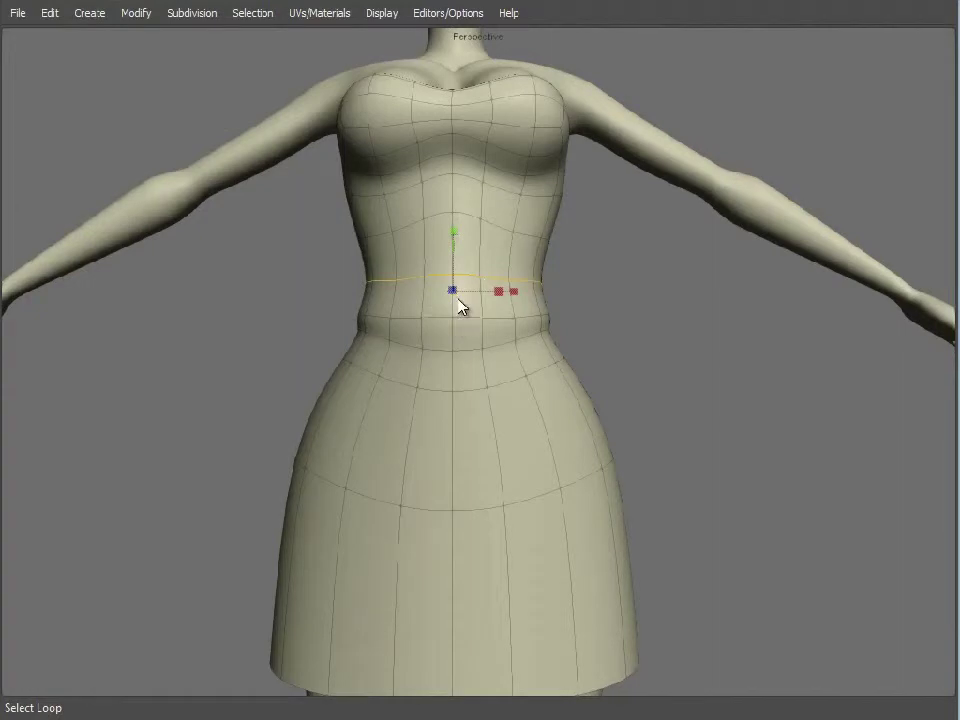
{"action": "key", "text": "w"}
{"action": "left_click_drag", "start_coordinate": [454, 242], "coordinate": [455, 262]}
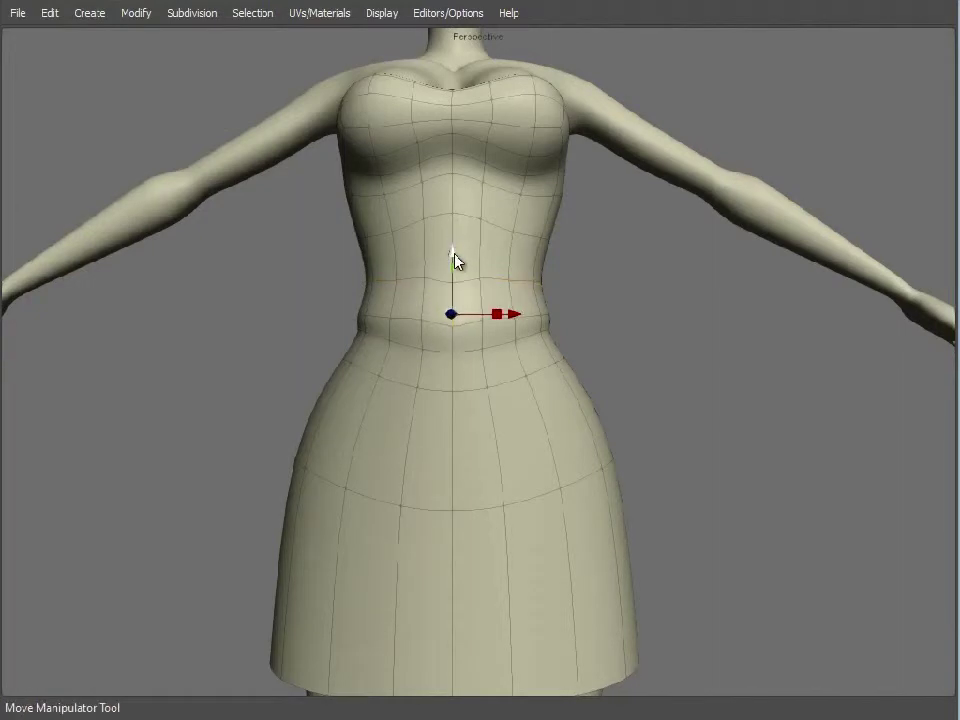
{"action": "left_click_drag", "start_coordinate": [705, 411], "coordinate": [369, 410], "text": "alt"}
{"action": "right_click_drag", "start_coordinate": [369, 410], "coordinate": [287, 403], "text": "alt"}
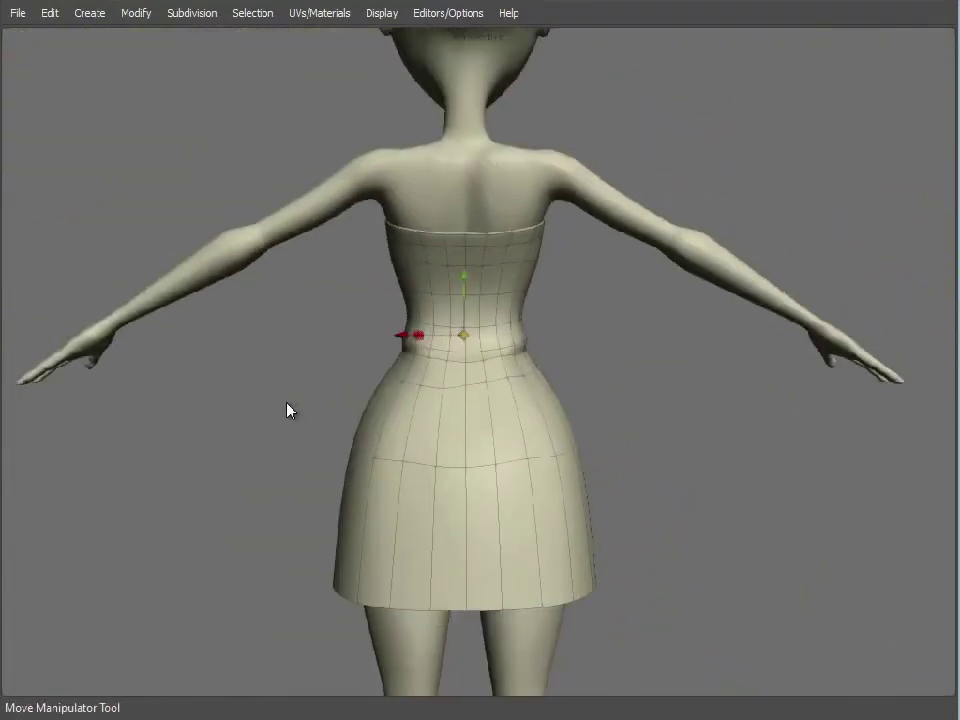
Smooth the lower edge loop of the waist band.
{"action": "scroll", "coordinate": [300, 410], "scroll_direction": "up", "scroll_amount": 3}
{"action": "double_click", "coordinate": [432, 369]}
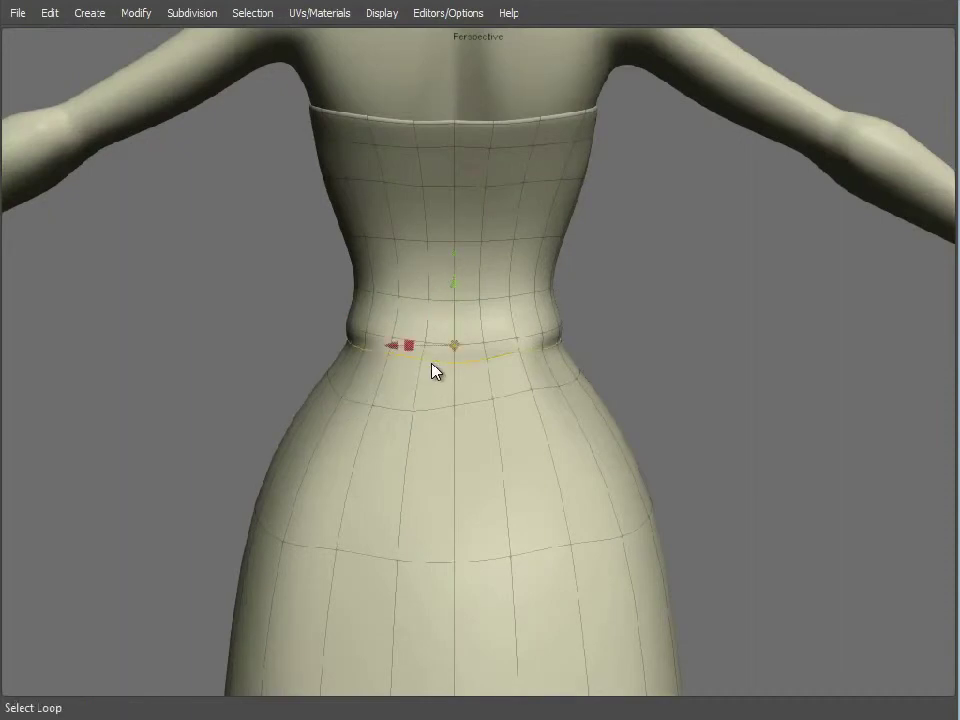
{"action": "right_click", "coordinate": [434, 371]}
{"action": "left_click", "coordinate": [542, 675]}
{"action": "middle_click_drag", "start_coordinate": [377, 467], "coordinate": [584, 397]}
{"action": "scroll", "coordinate": [592, 465], "scroll_direction": "down", "scroll_amount": 5}
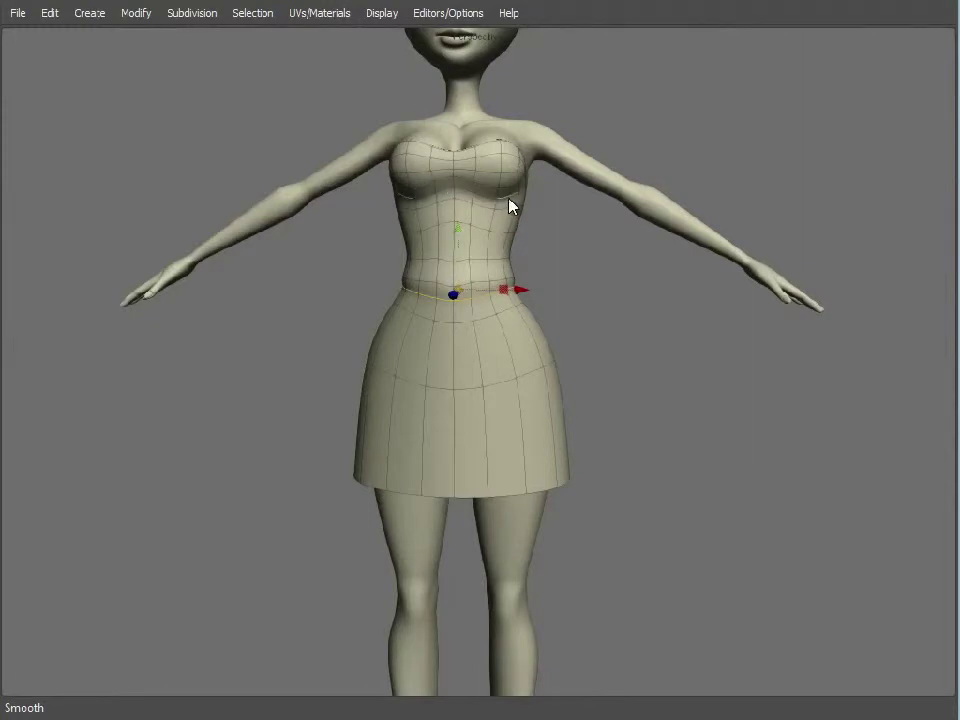
Merge the ring of short vertical edges around the waist band to collapse it into a single edge loop.
{"action": "scroll", "coordinate": [668, 392], "scroll_direction": "up", "scroll_amount": 2}
{"action": "middle_click_drag", "start_coordinate": [712, 398], "coordinate": [381, 306]}
{"action": "key", "text": "alt+r"}
{"action": "left_click", "coordinate": [140, 12]}
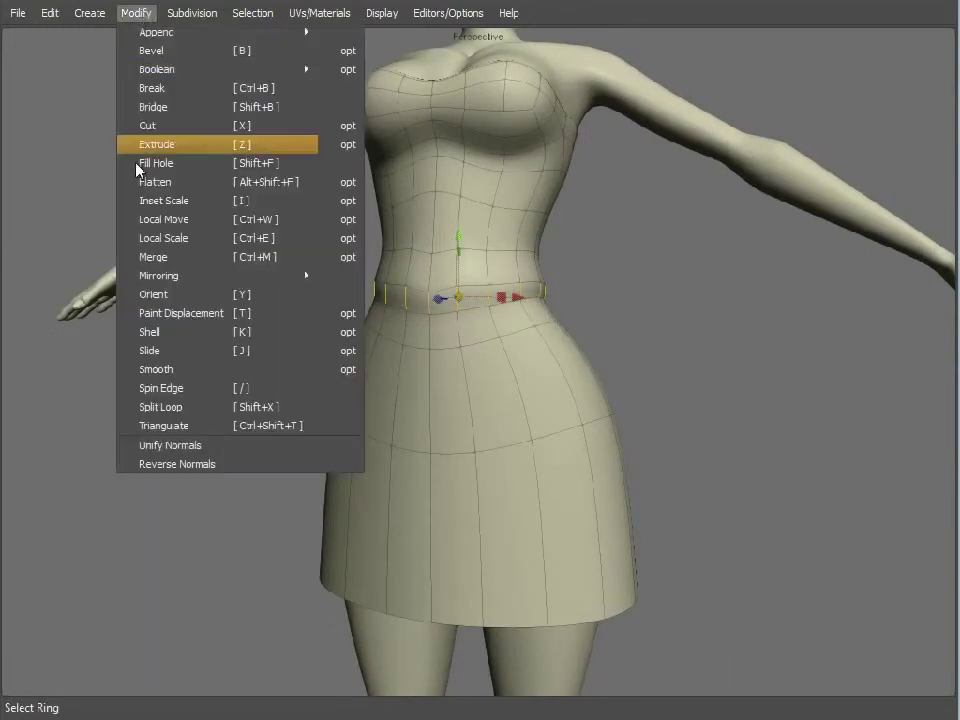
{"action": "left_click", "coordinate": [195, 260]}
{"action": "middle_click_drag", "start_coordinate": [321, 384], "coordinate": [508, 399]}
Bevel the skirt's vertical edges from below the waist down to the hem, doubling them all around.
{"action": "middle_click_drag", "start_coordinate": [512, 470], "coordinate": [525, 390]}
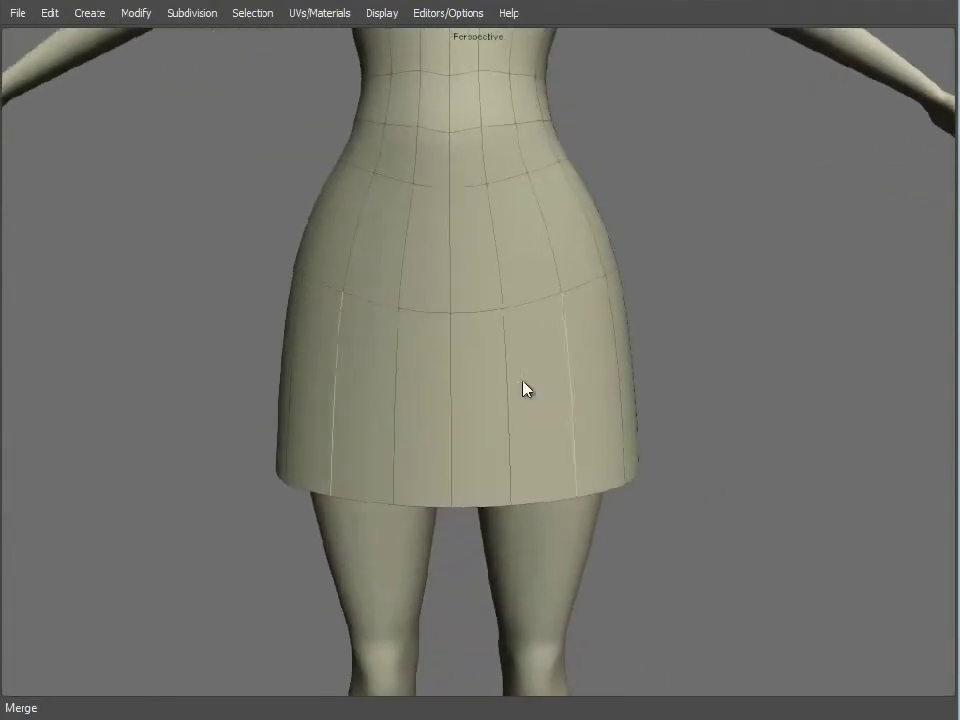
{"action": "left_click", "coordinate": [480, 311]}
{"action": "left_click", "coordinate": [483, 185]}
{"action": "left_click", "coordinate": [477, 315], "text": "shift"}
{"action": "left_click", "coordinate": [481, 502], "text": "shift"}
{"action": "left_click", "coordinate": [543, 498], "text": "shift"}
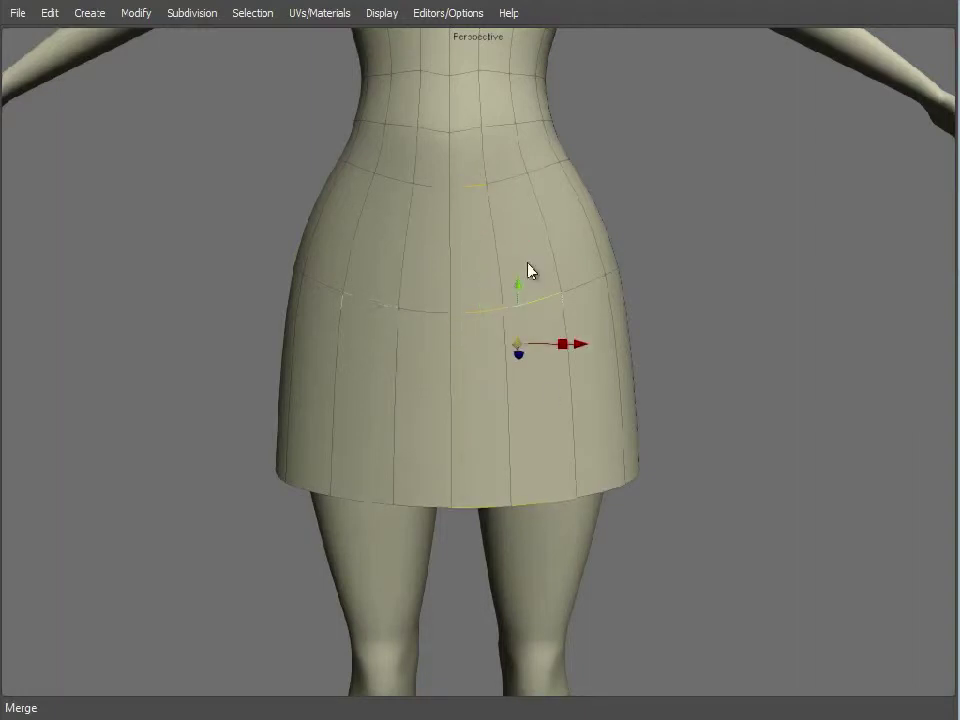
{"action": "left_click", "coordinate": [553, 172], "text": "shift"}
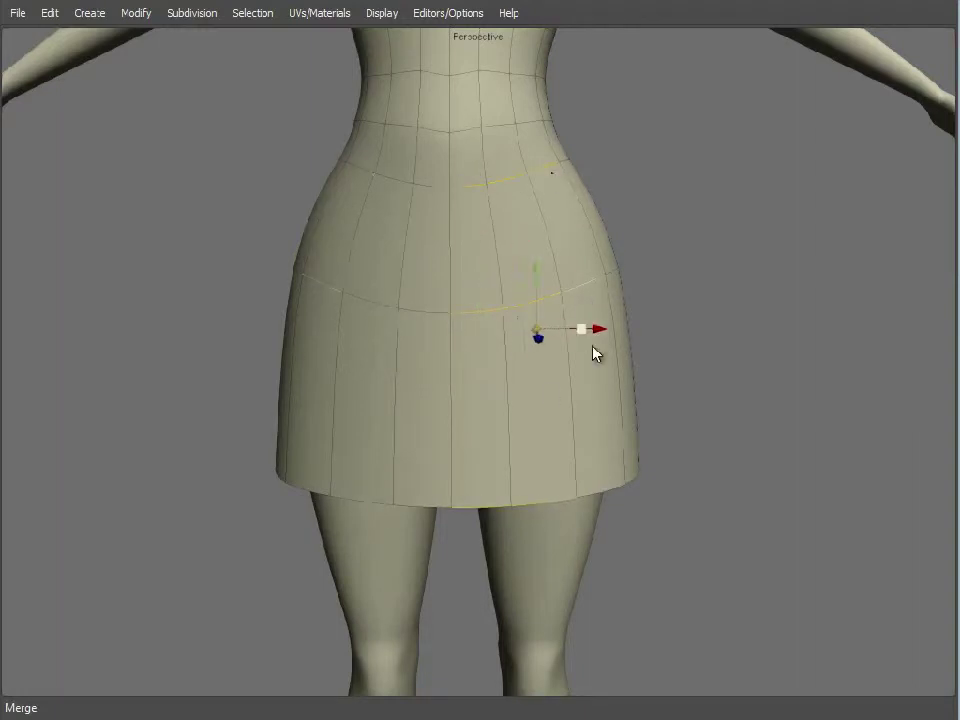
{"action": "left_click_drag", "start_coordinate": [606, 497], "coordinate": [266, 390], "text": "alt"}
{"action": "key", "text": "b"}
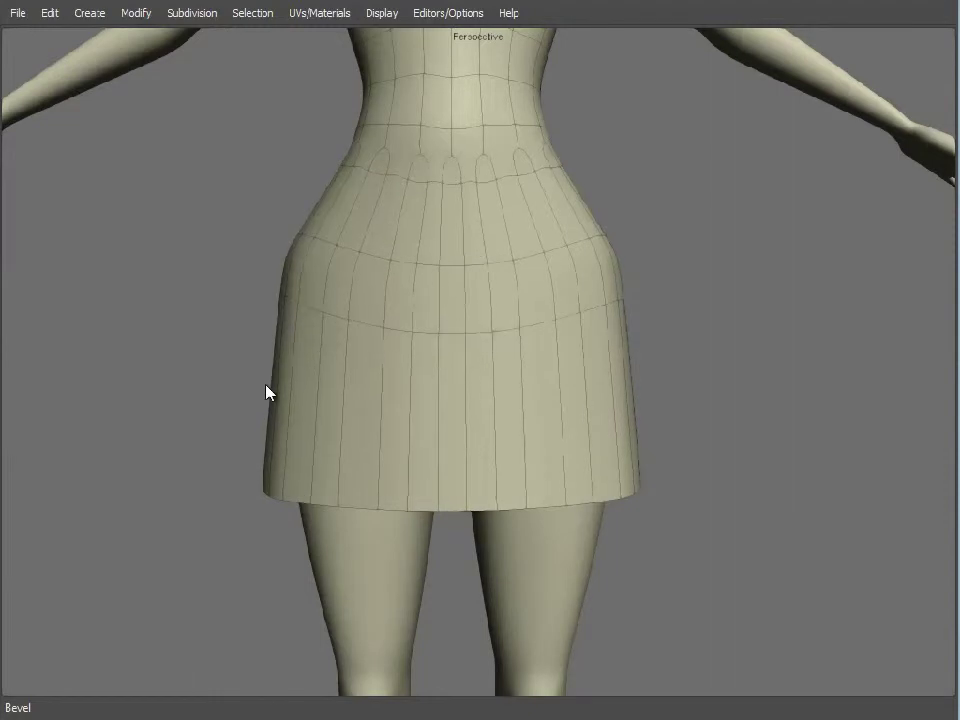
Merge the ring of short edges between the two mid-skirt loops into a single horizontal loop.
{"action": "left_click_drag", "start_coordinate": [604, 350], "coordinate": [622, 414], "text": "alt"}
{"action": "scroll", "coordinate": [618, 400], "scroll_direction": "up", "scroll_amount": 1}
{"action": "left_click", "coordinate": [530, 297]}
{"action": "key", "text": "alt+r"}
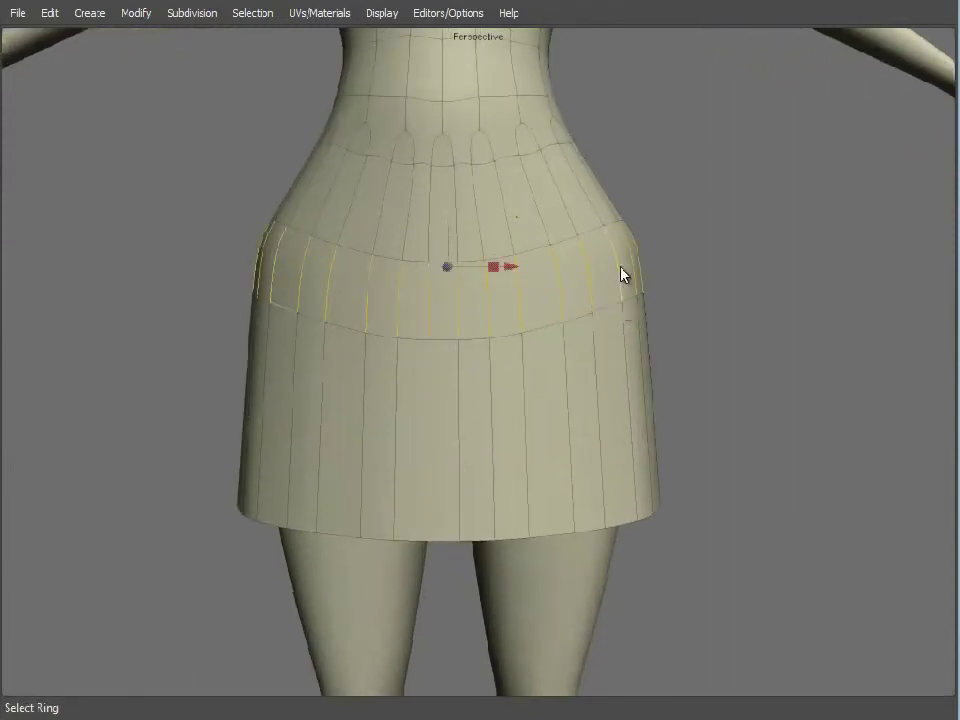
{"action": "left_click", "coordinate": [148, 14]}
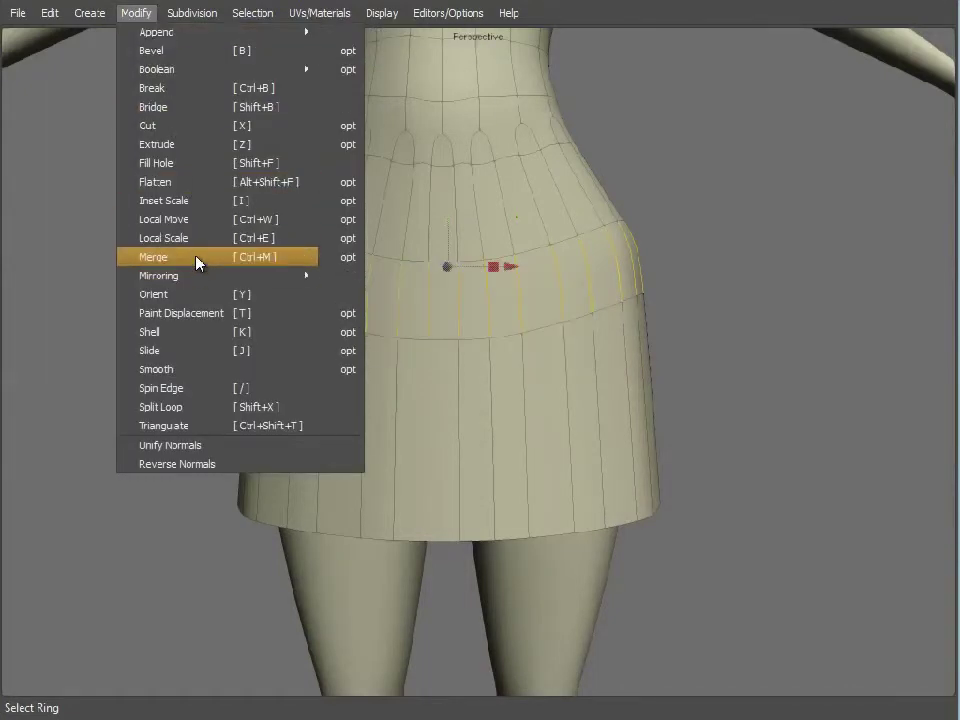
{"action": "left_click", "coordinate": [196, 261]}
{"action": "left_click_drag", "start_coordinate": [754, 424], "coordinate": [746, 424], "text": "alt"}
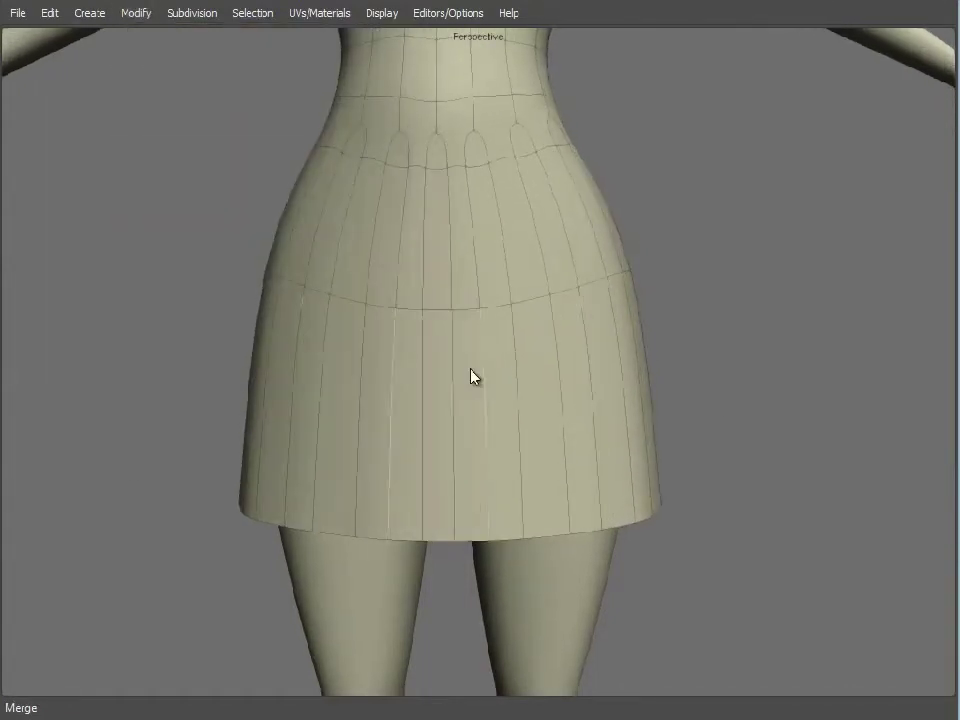
{"action": "left_click", "coordinate": [481, 398]}
{"action": "left_click", "coordinate": [560, 387], "text": "shift"}
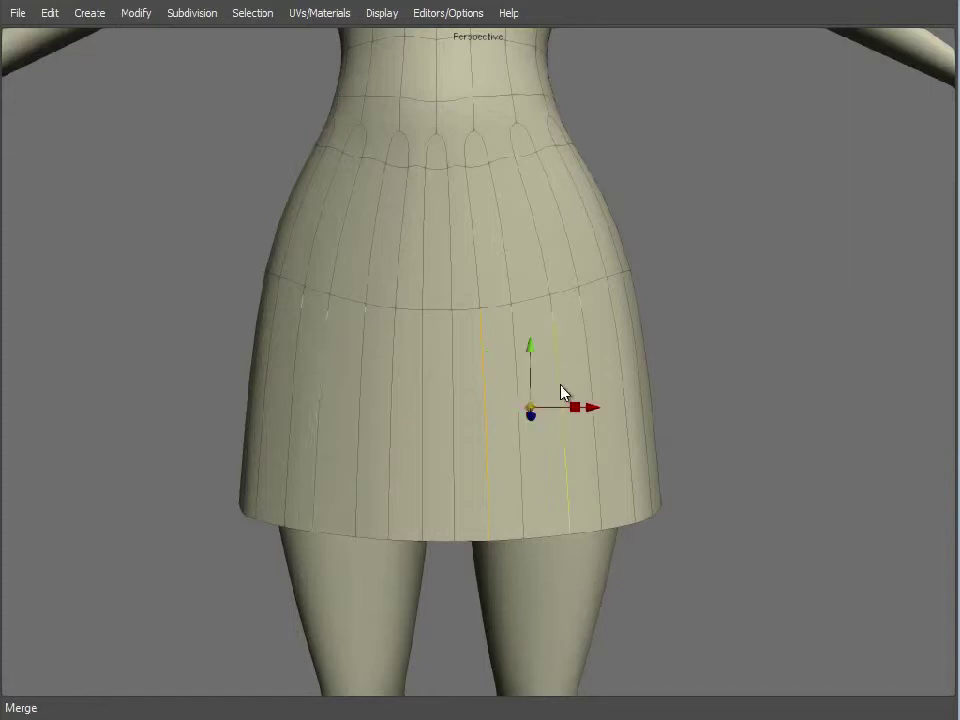
{"action": "left_click", "coordinate": [620, 381], "text": "shift"}
{"action": "left_click_drag", "start_coordinate": [808, 499], "coordinate": [634, 504], "text": "alt"}
{"action": "left_click_drag", "start_coordinate": [671, 439], "coordinate": [600, 455], "text": "alt"}
Select the horizontal edges of every other skirt panel as rings and cut a new vertical edge line through each panel.
{"action": "double_click", "coordinate": [454, 122]}
{"action": "left_click_drag", "start_coordinate": [754, 223], "coordinate": [519, 259], "text": "alt"}
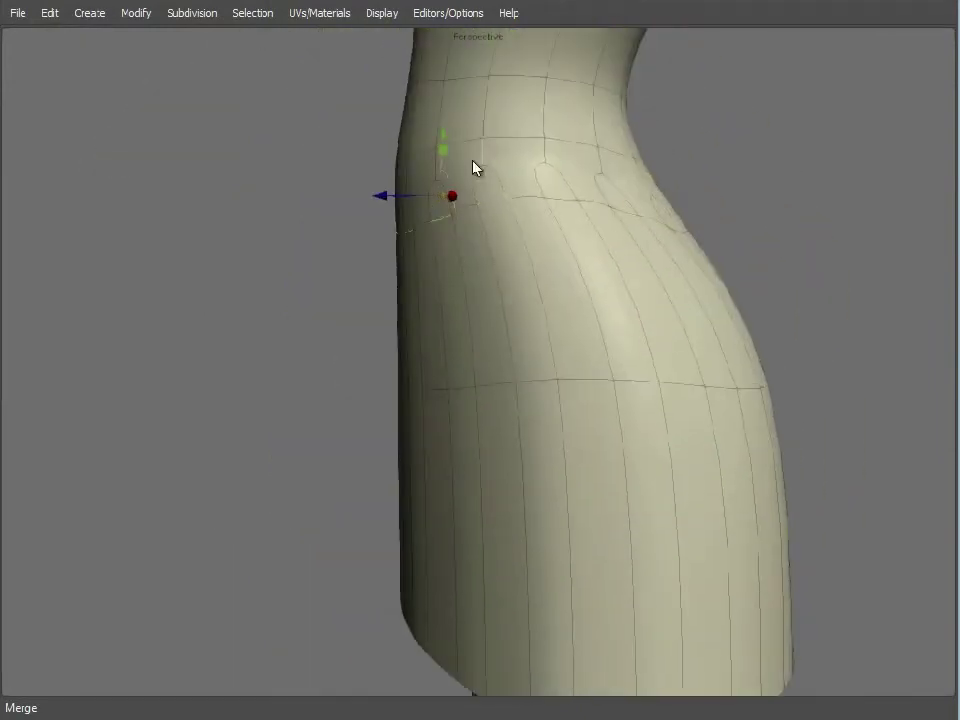
{"action": "left_click_drag", "start_coordinate": [624, 287], "coordinate": [465, 197], "text": "alt"}
{"action": "left_click_drag", "start_coordinate": [516, 229], "coordinate": [558, 348], "text": "alt"}
{"action": "middle_click_drag", "start_coordinate": [558, 348], "coordinate": [580, 266]}
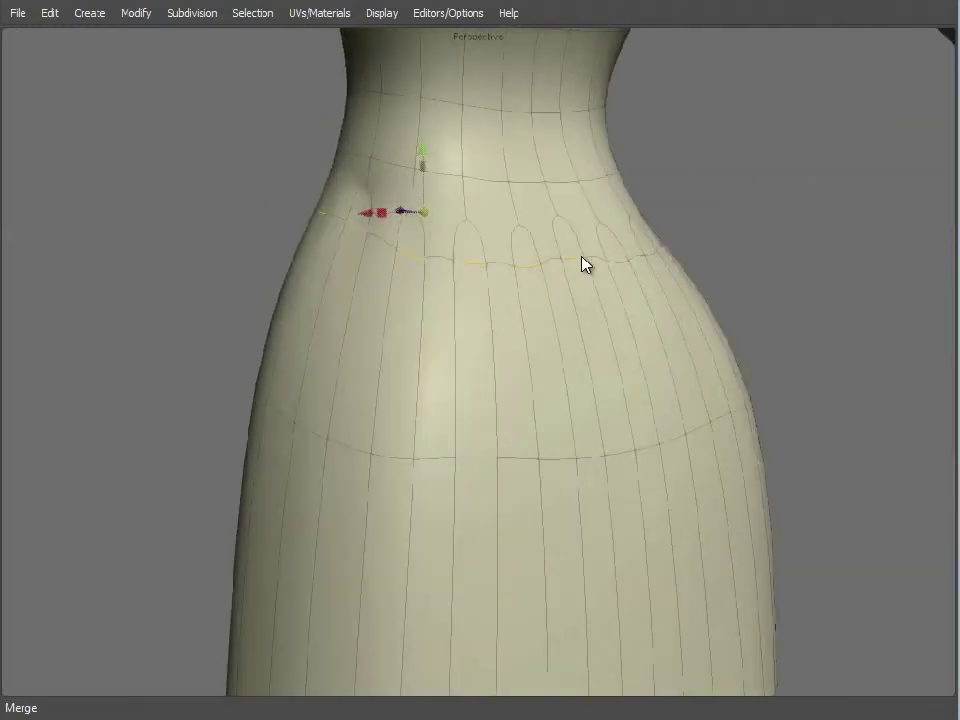
{"action": "left_click_drag", "start_coordinate": [583, 264], "coordinate": [654, 379], "text": "alt"}
{"action": "right_click_drag", "start_coordinate": [654, 379], "coordinate": [587, 307], "text": "alt"}
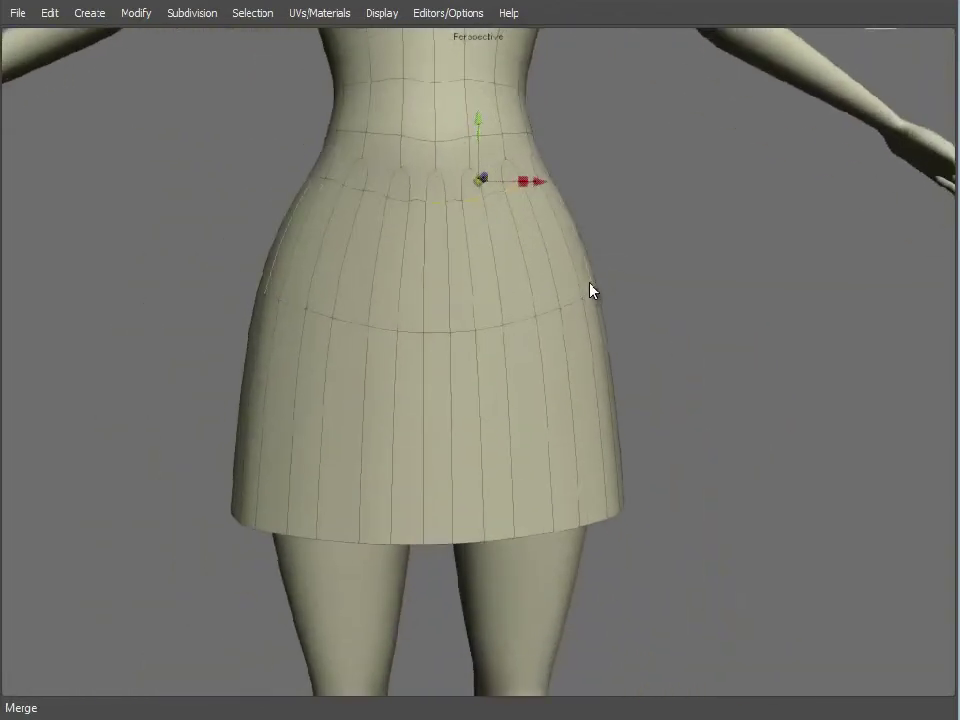
{"action": "double_click", "coordinate": [591, 289]}
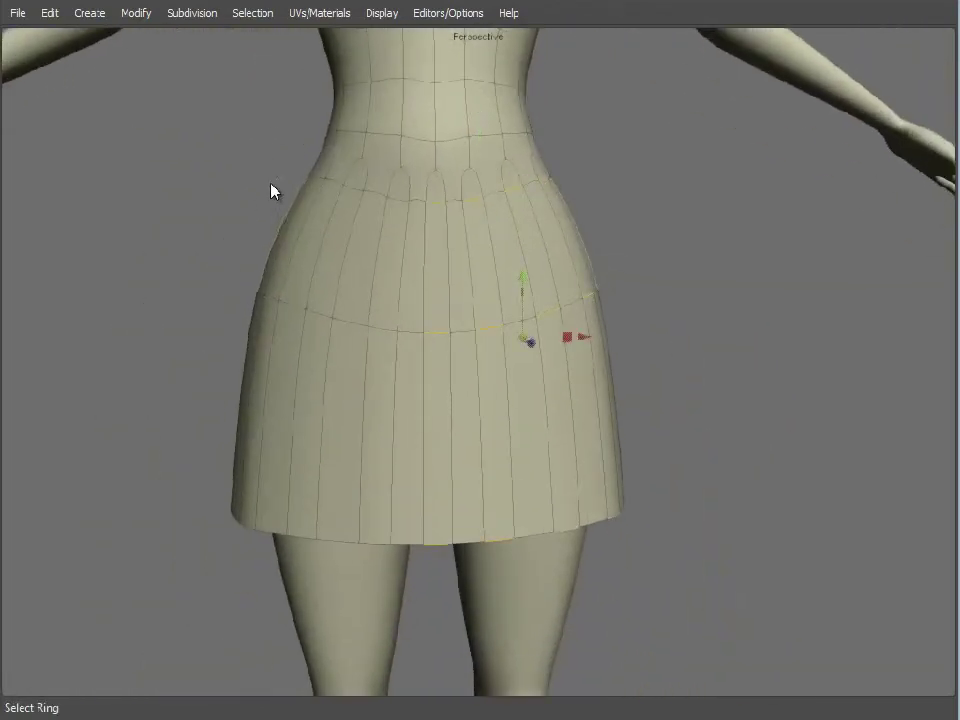
{"action": "key", "text": "x"}
{"action": "left_click_drag", "start_coordinate": [715, 494], "coordinate": [259, 111], "text": "alt"}
Try to form pleats by offsetting the newly cut vertical edges with Local Move.
{"action": "left_click", "coordinate": [136, 14]}
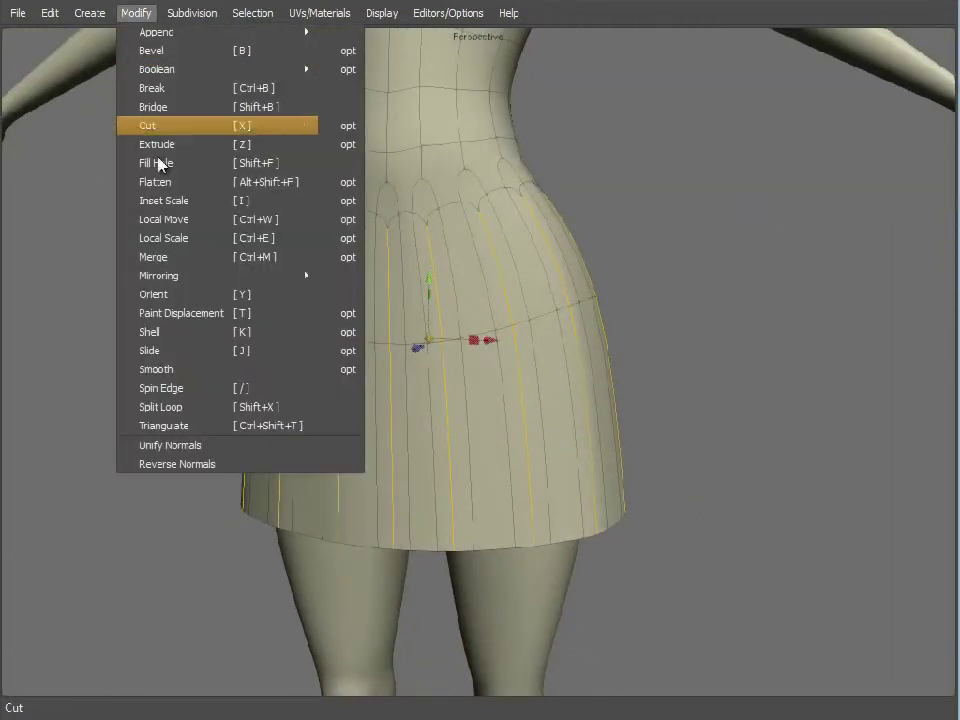
{"action": "left_click", "coordinate": [186, 214]}
{"action": "left_click_drag", "start_coordinate": [422, 369], "coordinate": [454, 349], "text": "alt"}
{"action": "mouse_move", "coordinate": [492, 390]}
{"action": "left_mouse_down", "text": "alt"}
{"action": "mouse_move", "coordinate": [519, 396]}
{"action": "mouse_move", "coordinate": [403, 422]}
{"action": "mouse_move", "coordinate": [492, 410]}
{"action": "left_mouse_up", "text": "alt"}
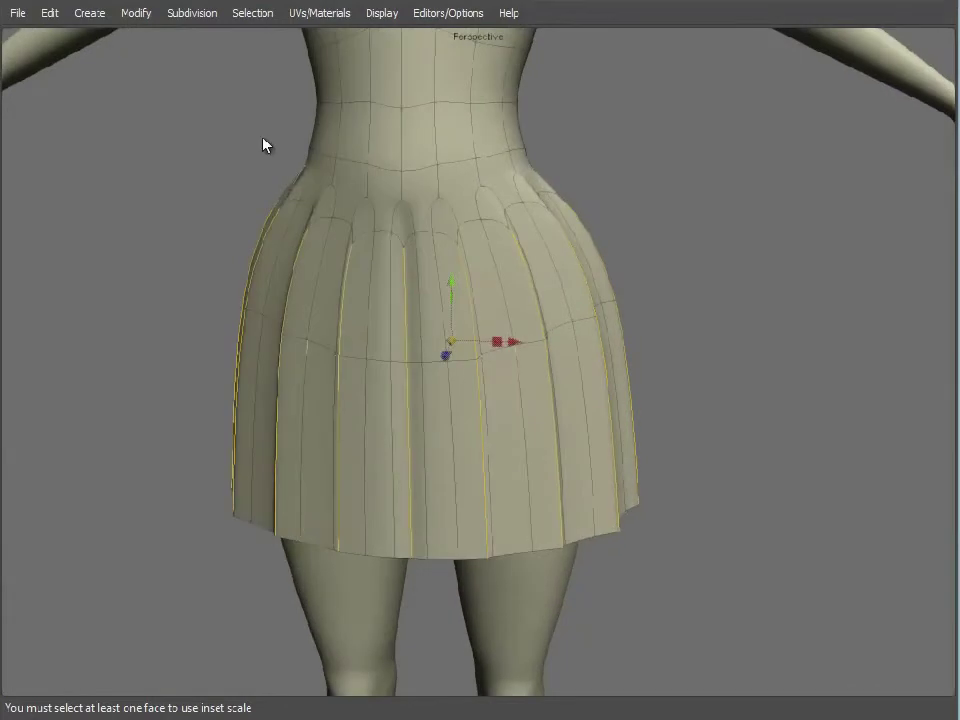
{"action": "left_click_drag", "start_coordinate": [264, 144], "coordinate": [126, 41], "text": "alt"}
Offset the newly cut vertical edges with Local Move to form the skirt's pleats, and deselect the dress in object mode.
{"action": "left_click", "coordinate": [136, 13]}
{"action": "left_click", "coordinate": [208, 221]}
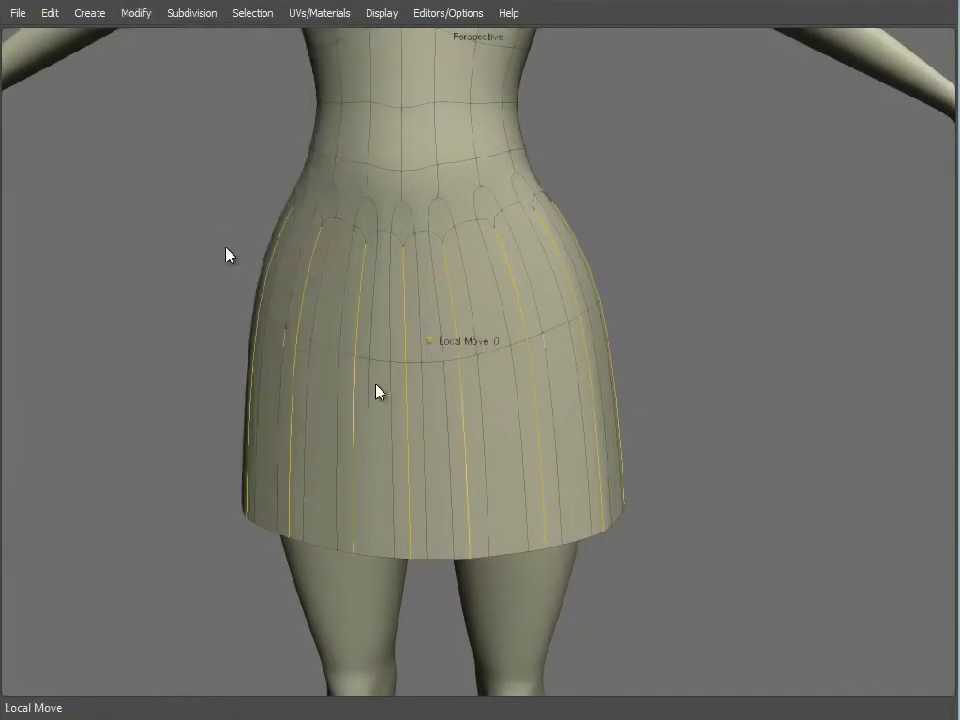
{"action": "left_click_drag", "start_coordinate": [425, 346], "coordinate": [420, 341]}
{"action": "left_click_drag", "start_coordinate": [493, 449], "coordinate": [506, 425], "text": "alt"}
{"action": "key", "text": "f"}
{"action": "left_click", "coordinate": [790, 436]}
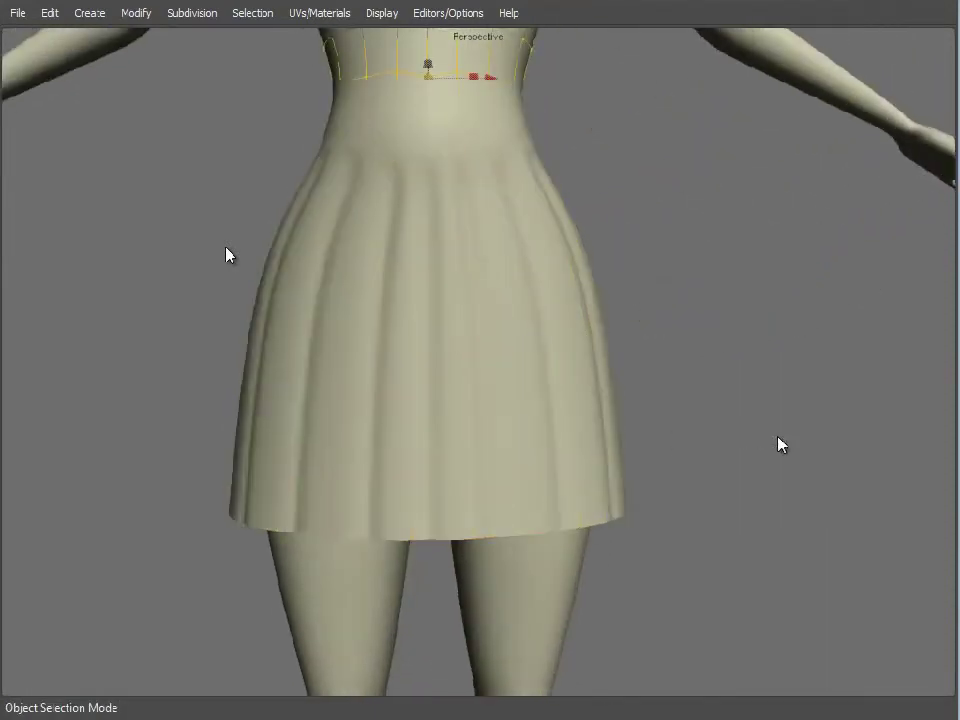
Examine the pleated skirt on the character from several angles and distances.
{"action": "scroll", "coordinate": [680, 452], "scroll_direction": "down", "scroll_amount": 5}
{"action": "left_click_drag", "start_coordinate": [360, 422], "coordinate": [607, 410], "text": "alt"}
{"action": "scroll", "coordinate": [606, 410], "scroll_direction": "up", "scroll_amount": 4}
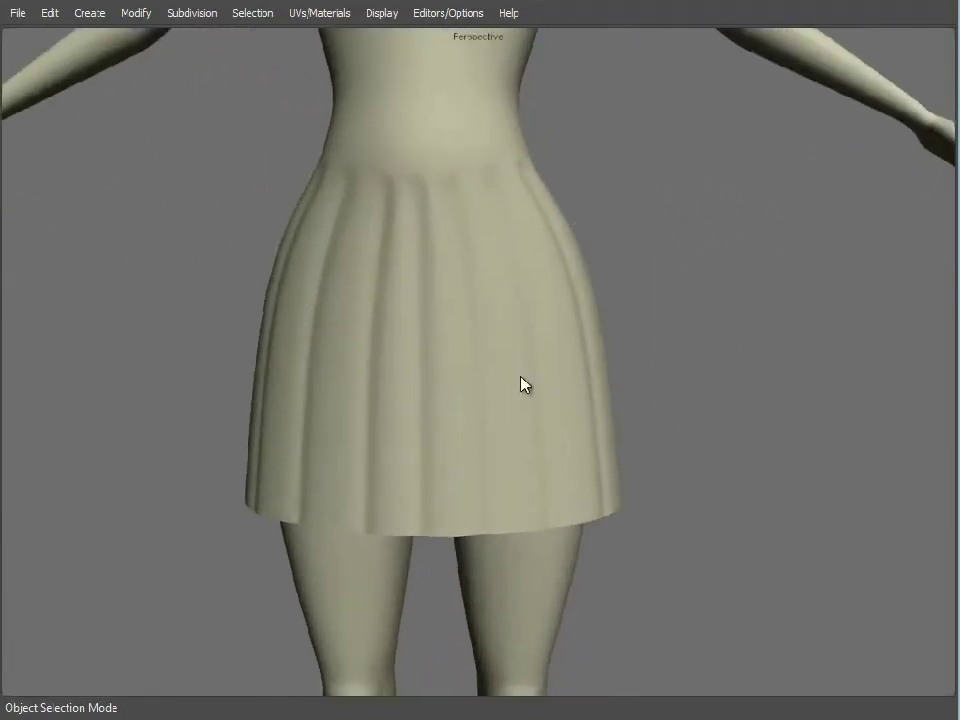
{"action": "scroll", "coordinate": [548, 205], "scroll_direction": "down", "scroll_amount": 4}
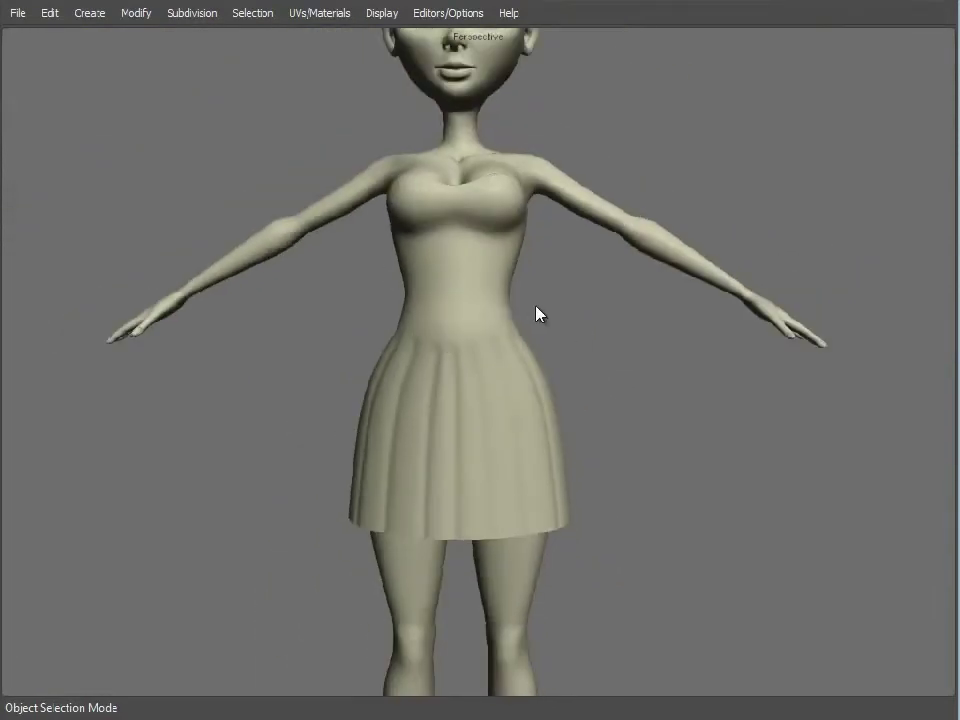
{"action": "left_click_drag", "start_coordinate": [542, 315], "coordinate": [561, 392], "text": "alt"}
{"action": "scroll", "coordinate": [544, 399], "scroll_direction": "up", "scroll_amount": 3}
{"action": "scroll", "coordinate": [561, 392], "scroll_direction": "up", "scroll_amount": 1}
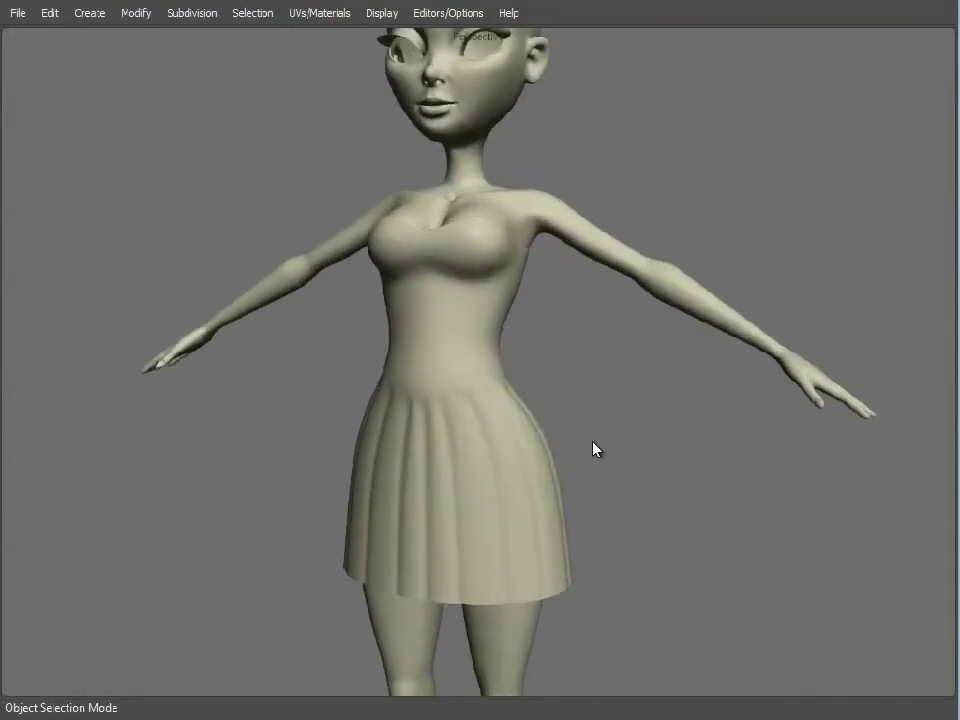
Delete the pleated dress and show the flared, pleated version of the dress on the character instead.
{"action": "left_click", "coordinate": [476, 340]}
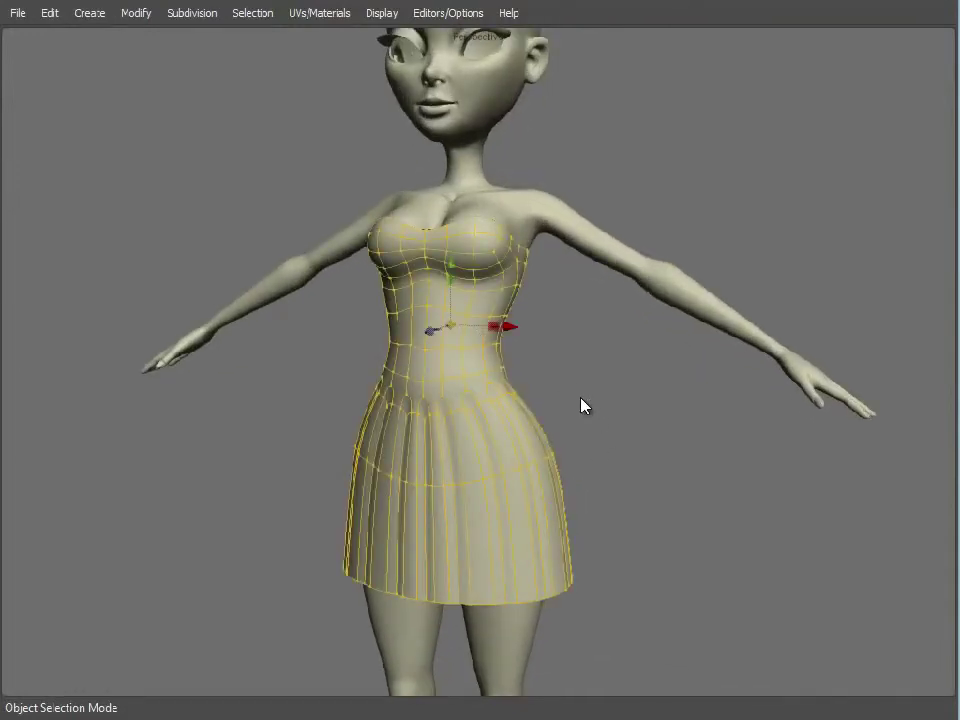
{"action": "key", "text": "Delete"}
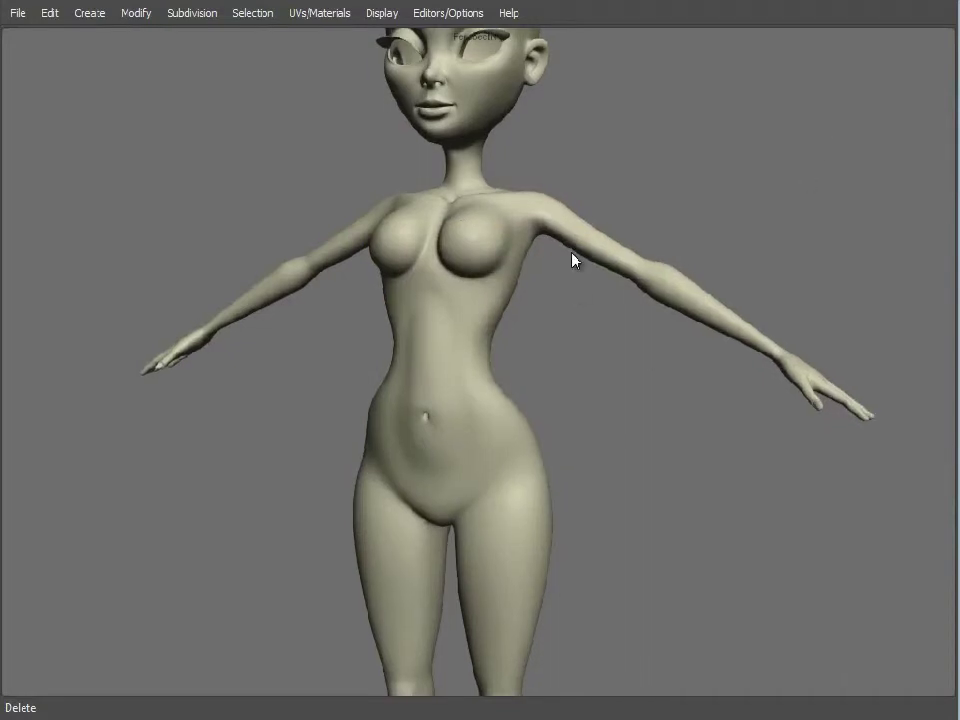
{"action": "right_click_drag", "start_coordinate": [572, 261], "coordinate": [592, 271], "text": "alt"}
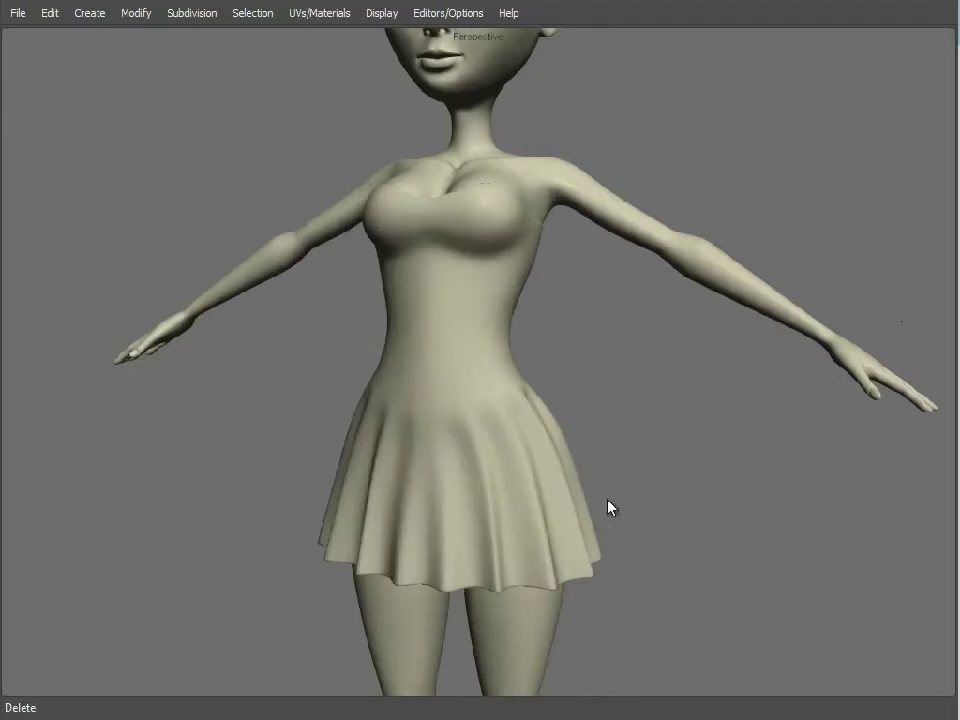
Examine the flared dress all around, including its wireframe, pleat topology and the underside of the hem.
{"action": "left_click_drag", "start_coordinate": [281, 347], "coordinate": [523, 392], "text": "alt"}
{"action": "right_click_drag", "start_coordinate": [414, 242], "coordinate": [455, 388], "text": "alt"}
{"action": "left_click_drag", "start_coordinate": [390, 333], "coordinate": [469, 429], "text": "alt"}
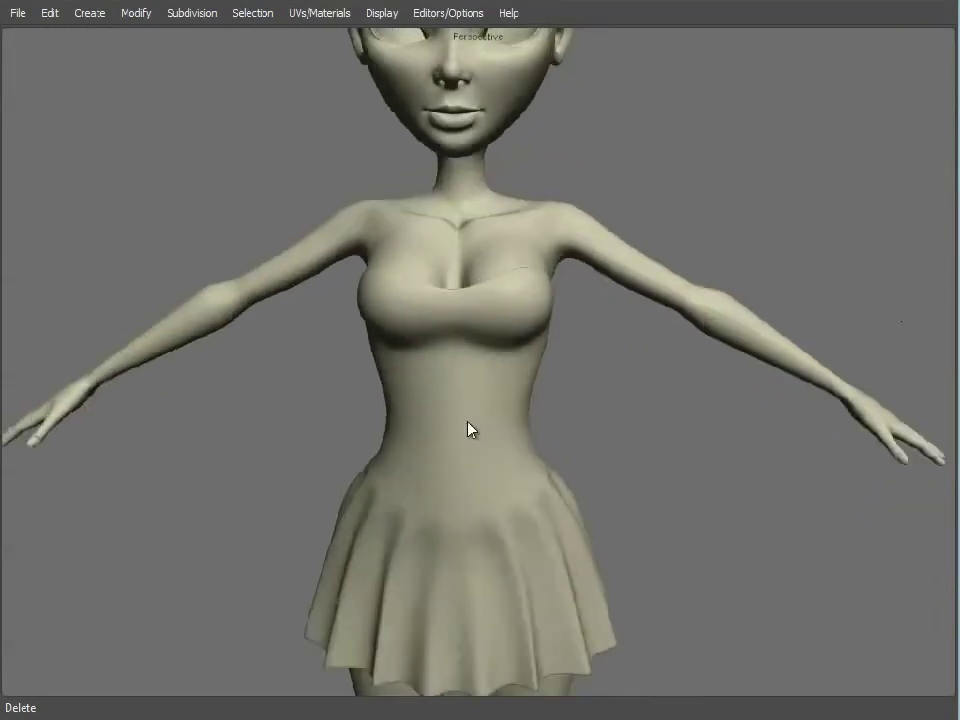
{"action": "right_click_drag", "start_coordinate": [469, 429], "coordinate": [364, 363], "text": "alt"}
{"action": "left_click", "coordinate": [524, 383]}
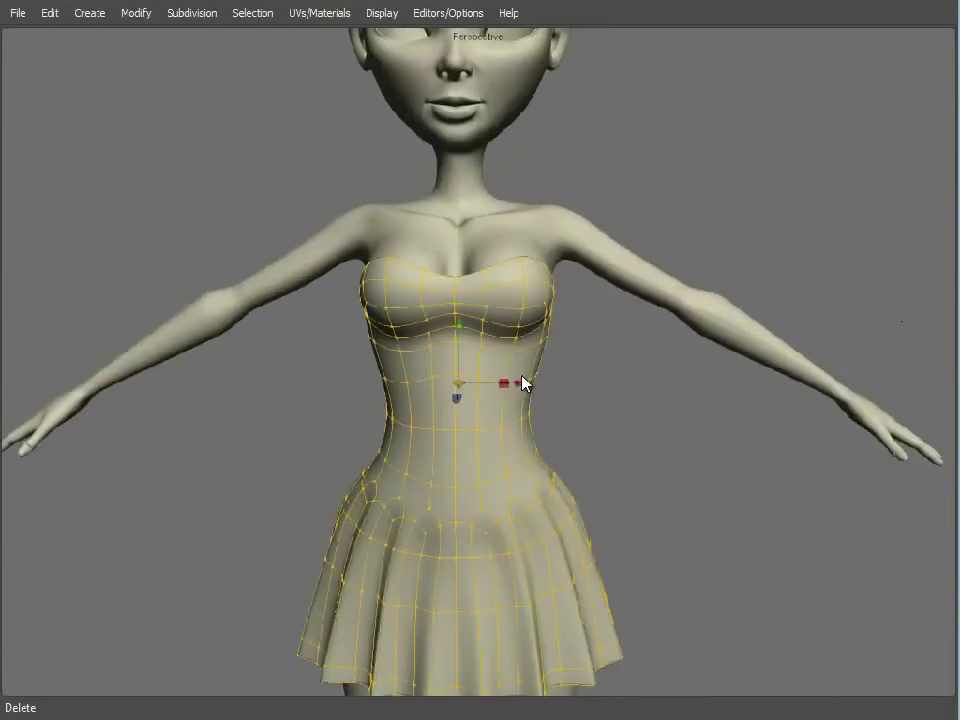
{"action": "middle_click_drag", "start_coordinate": [615, 499], "coordinate": [655, 188], "text": "alt"}
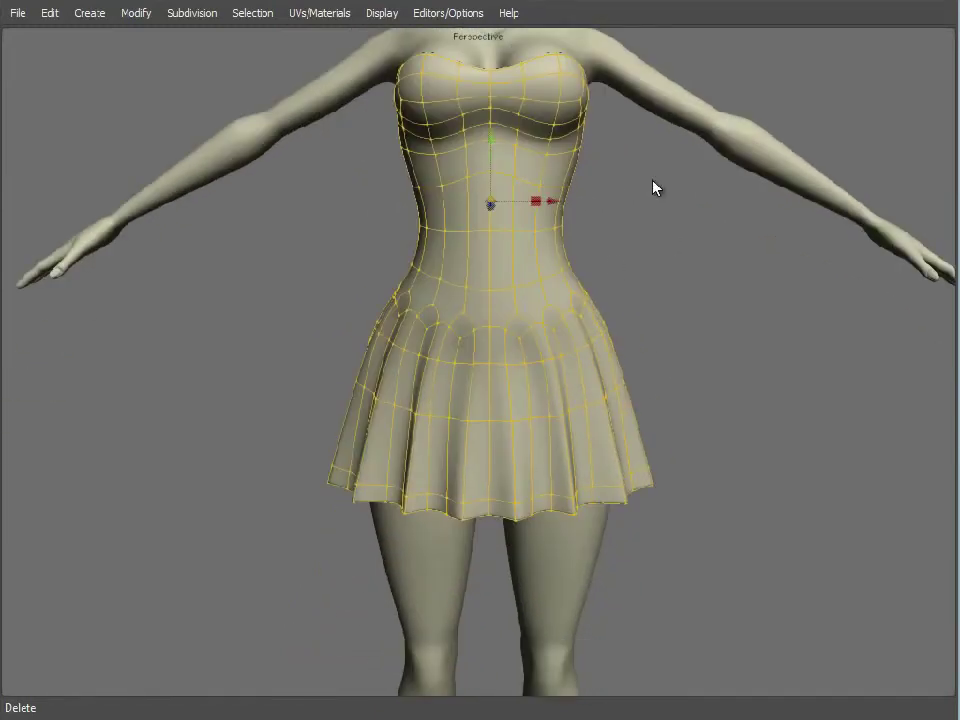
{"action": "left_click_drag", "start_coordinate": [480, 466], "coordinate": [490, 283], "text": "alt"}
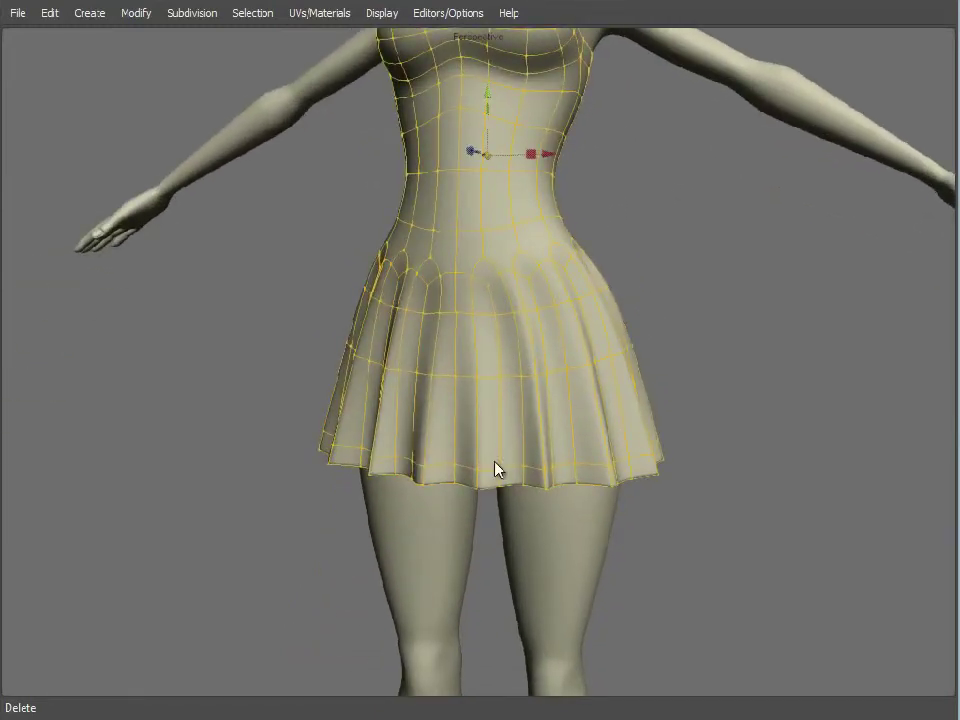
{"action": "mouse_move", "coordinate": [424, 264]}
{"action": "left_mouse_down", "text": "alt"}
{"action": "mouse_move", "coordinate": [600, 476]}
{"action": "mouse_move", "coordinate": [484, 450]}
{"action": "mouse_move", "coordinate": [574, 381]}
{"action": "mouse_move", "coordinate": [442, 258]}
{"action": "left_mouse_up", "text": "alt"}
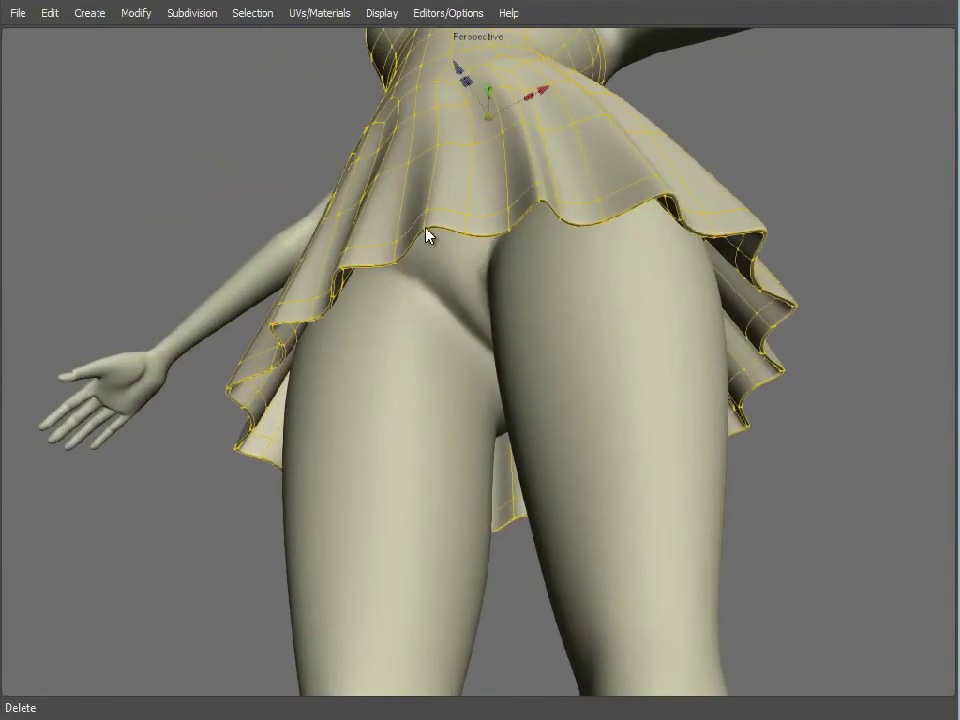
{"action": "right_click_drag", "start_coordinate": [708, 299], "coordinate": [500, 310], "text": "alt"}
{"action": "left_click_drag", "start_coordinate": [500, 310], "coordinate": [473, 422], "text": "alt"}
{"action": "middle_click_drag", "start_coordinate": [473, 422], "coordinate": [467, 373], "text": "alt"}
{"action": "right_click_drag", "start_coordinate": [467, 373], "coordinate": [575, 388], "text": "alt"}
Move the vertices of the lower skirt and hem down to lengthen the skirt to the calves.
{"action": "key", "text": "a"}
{"action": "left_click_drag", "start_coordinate": [705, 487], "coordinate": [343, 294]}
{"action": "left_click_drag", "start_coordinate": [500, 272], "coordinate": [507, 540]}
{"action": "right_click_drag", "start_coordinate": [724, 524], "coordinate": [704, 516], "text": "alt"}
{"action": "middle_click_drag", "start_coordinate": [704, 516], "coordinate": [683, 463], "text": "alt"}
Add an edge loop around the middle of the long skirt with Split Loop and scale it slightly.
{"action": "key", "text": "s"}
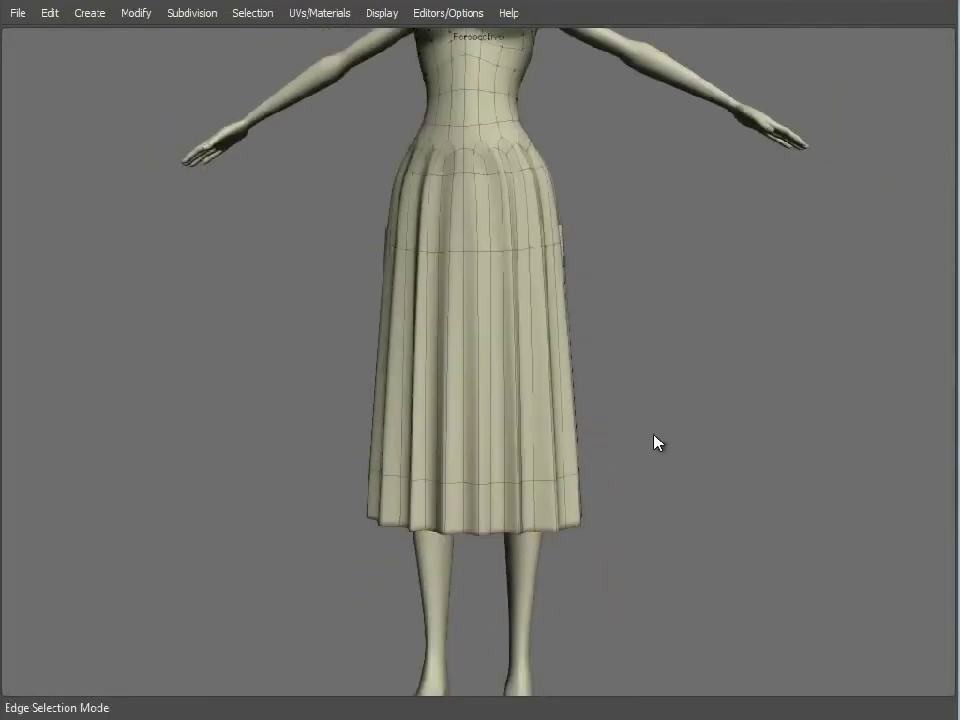
{"action": "key", "text": "shift+x"}
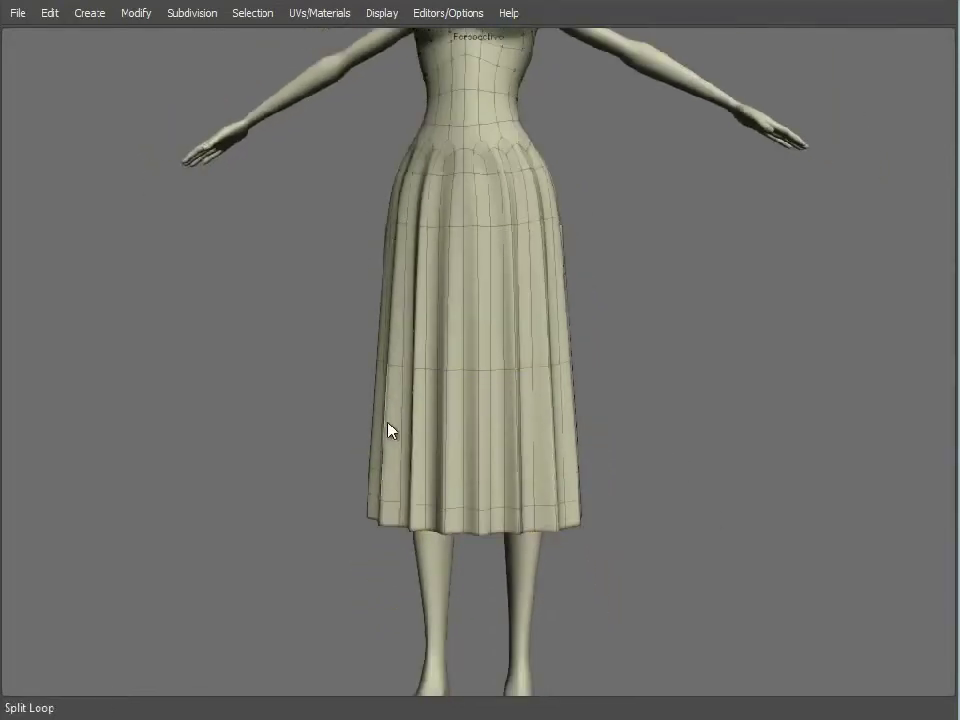
{"action": "left_click_drag", "start_coordinate": [388, 424], "coordinate": [429, 404], "text": "alt"}
{"action": "double_click", "coordinate": [434, 370]}
{"action": "key", "text": "r"}
{"action": "left_click_drag", "start_coordinate": [471, 368], "coordinate": [465, 363]}
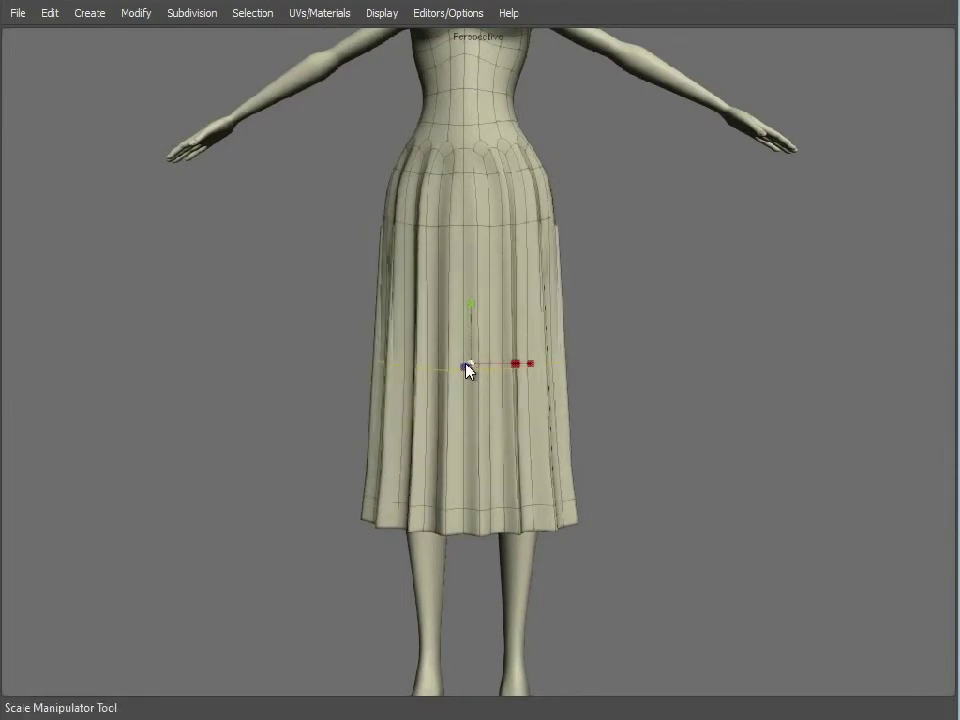
{"action": "left_click_drag", "start_coordinate": [404, 394], "coordinate": [458, 398], "text": "alt"}
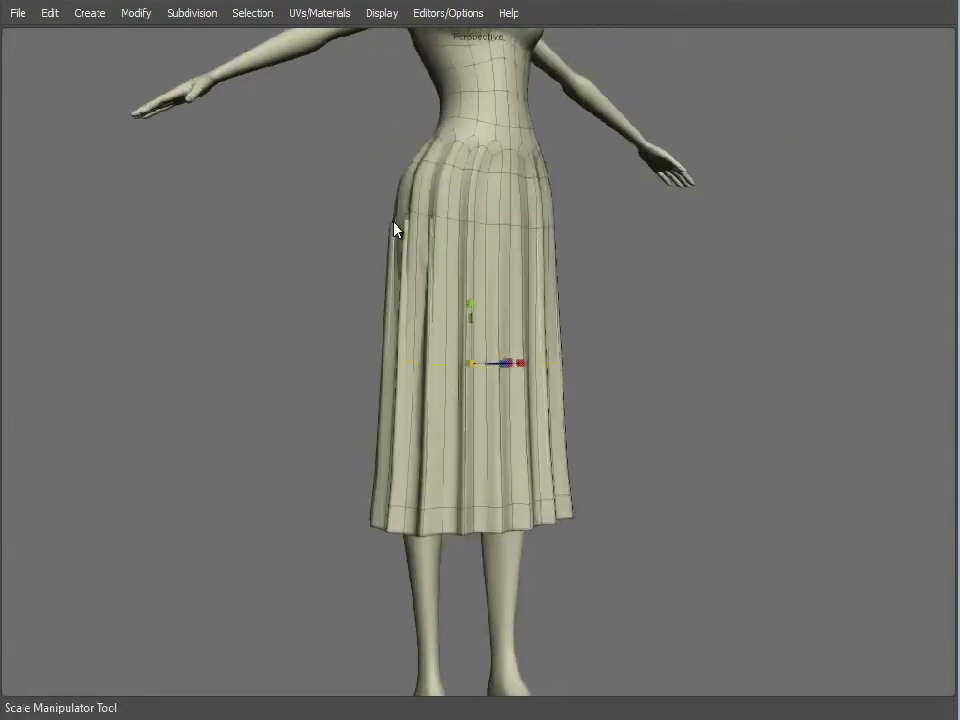
Reposition the edge loop around the upper skirt below the hips, and return to object selection to view the whole dress.
{"action": "double_click", "coordinate": [413, 224]}
{"action": "key", "text": "w"}
{"action": "left_click_drag", "start_coordinate": [477, 173], "coordinate": [465, 437]}
{"action": "left_click_drag", "start_coordinate": [703, 460], "coordinate": [459, 478], "text": "alt"}
{"action": "right_click_drag", "start_coordinate": [459, 478], "coordinate": [405, 455], "text": "alt"}
{"action": "left_click_drag", "start_coordinate": [405, 455], "coordinate": [489, 452], "text": "alt"}
{"action": "key", "text": "f"}
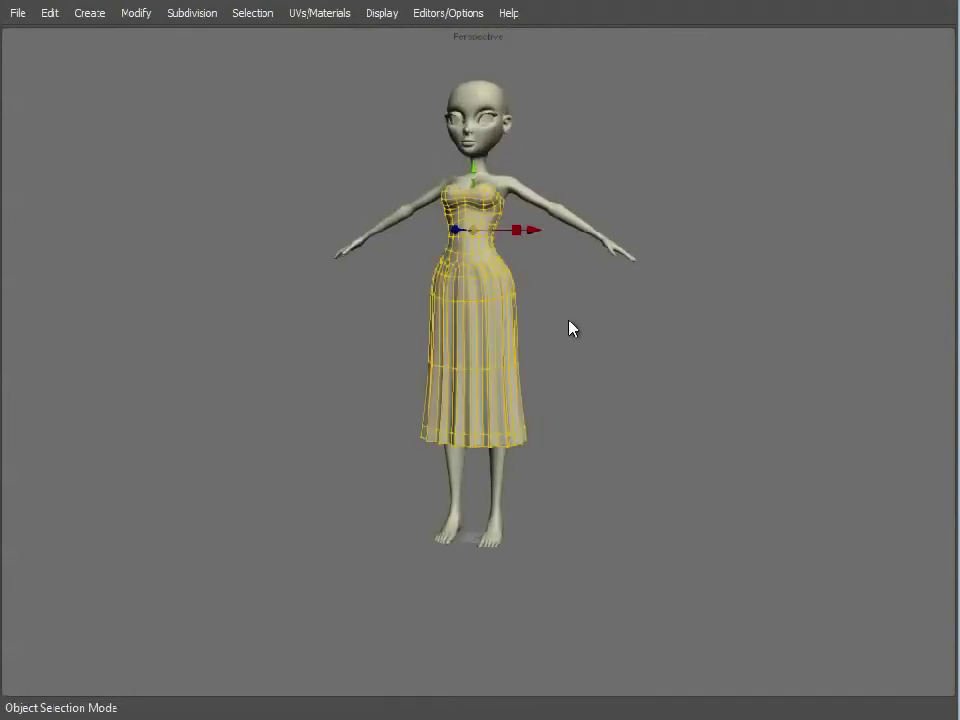
Hide the long dress, show the short pleated dress with shoulder straps, and inspect its wireframe from front and back.
{"action": "middle_click_drag", "start_coordinate": [602, 317], "coordinate": [579, 353], "text": "alt"}
{"action": "key", "text": "h"}
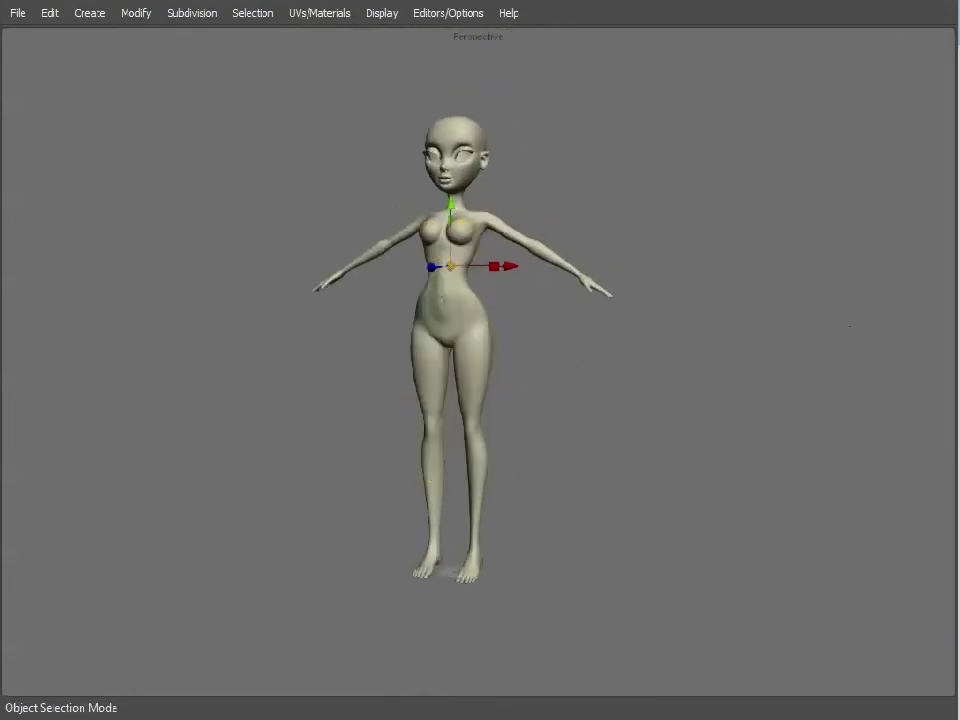
{"action": "key", "text": "shift+h"}
{"action": "left_click_drag", "start_coordinate": [652, 253], "coordinate": [512, 253], "text": "alt"}
{"action": "middle_click_drag", "start_coordinate": [512, 253], "coordinate": [525, 292], "text": "alt"}
{"action": "right_click_drag", "start_coordinate": [525, 292], "coordinate": [639, 304], "text": "alt"}
{"action": "middle_click_drag", "start_coordinate": [639, 304], "coordinate": [590, 356], "text": "alt"}
{"action": "right_click_drag", "start_coordinate": [590, 356], "coordinate": [608, 360], "text": "alt"}
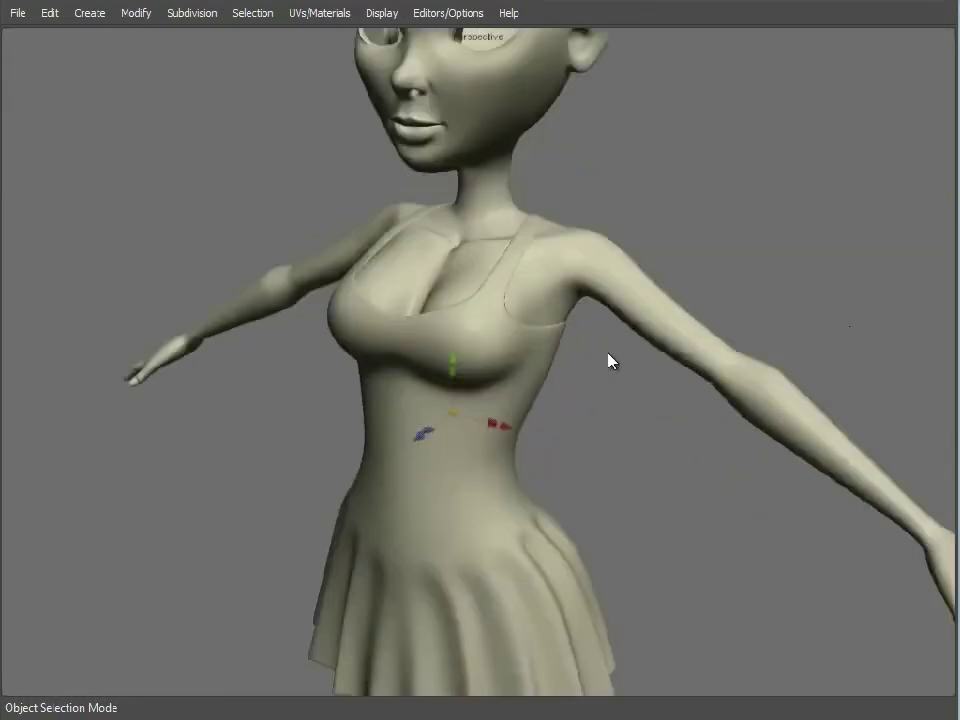
{"action": "left_click", "coordinate": [505, 289]}
{"action": "middle_click_drag", "start_coordinate": [508, 259], "coordinate": [335, 268]}
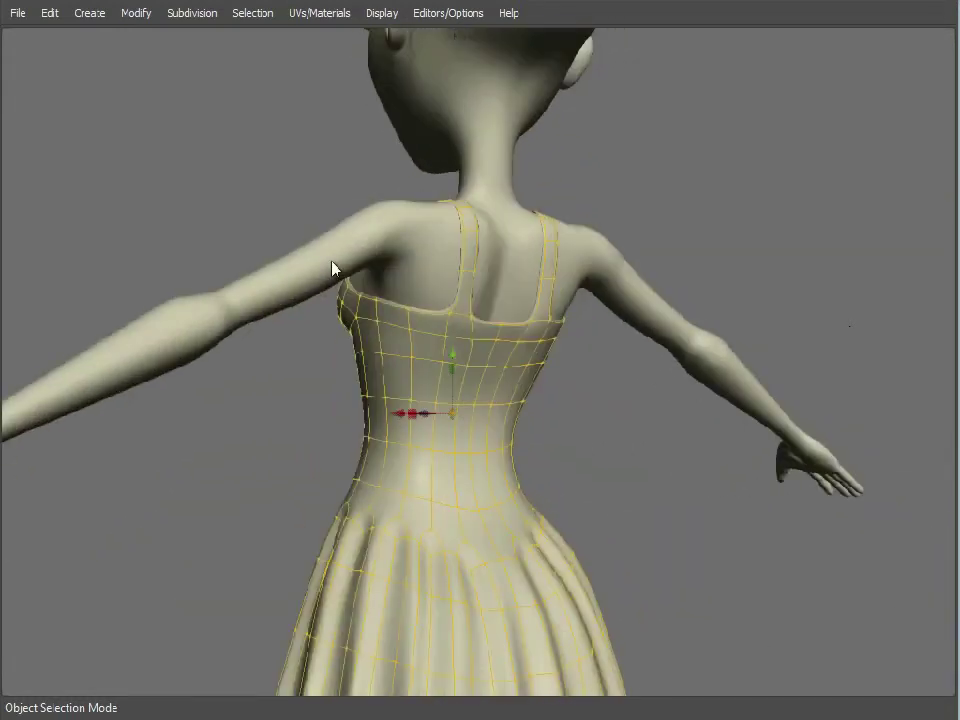
{"action": "middle_click_drag", "start_coordinate": [390, 447], "coordinate": [560, 384]}
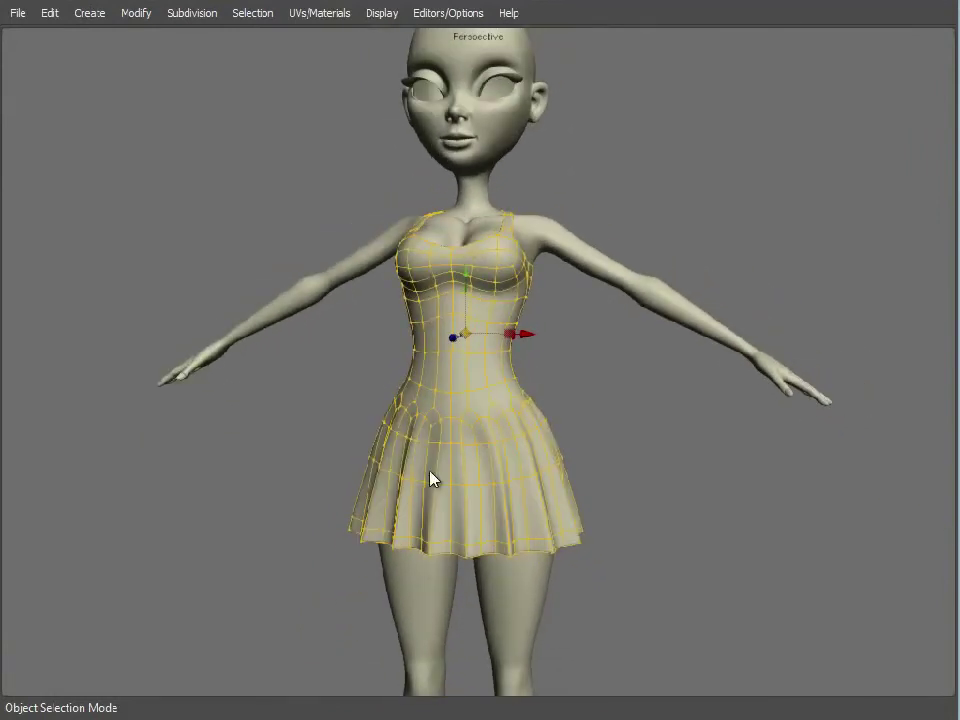
Hide the strapped dress, show the tank top in its place, and inspect its wireframe from front and back.
{"action": "key", "text": "h"}
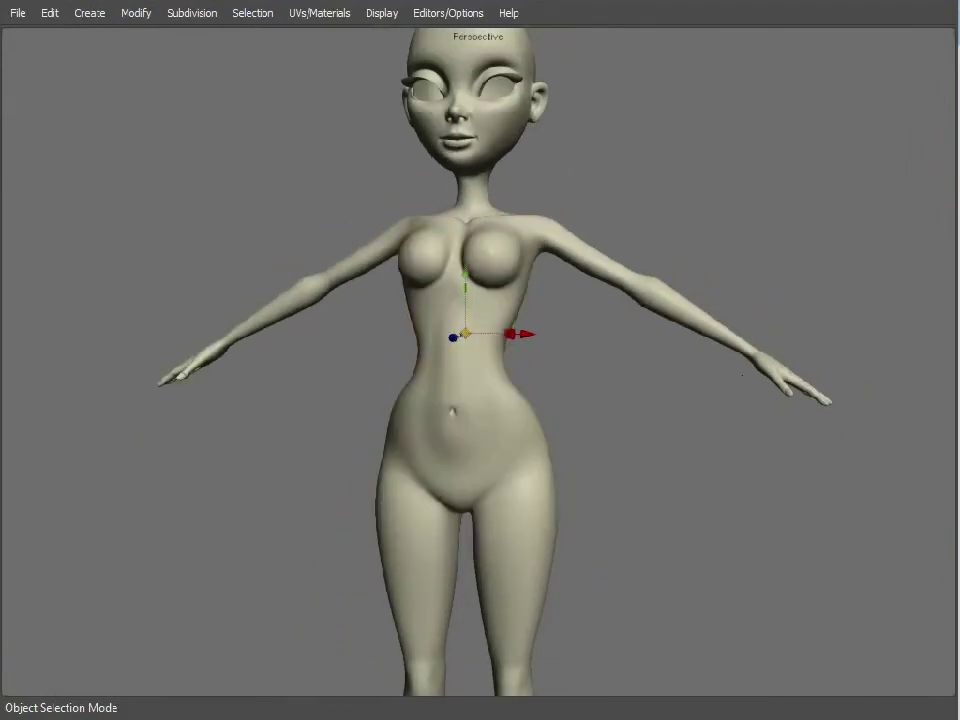
{"action": "key", "text": "shift+h"}
{"action": "right_click_drag", "start_coordinate": [352, 340], "coordinate": [405, 347], "text": "alt"}
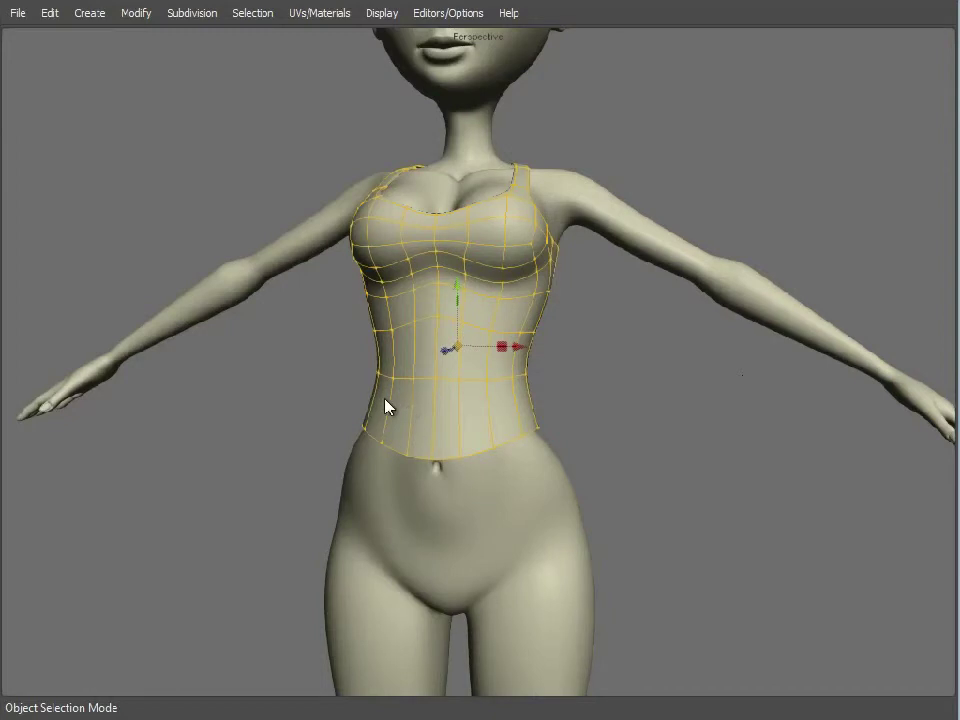
{"action": "middle_click_drag", "start_coordinate": [369, 270], "coordinate": [437, 387]}
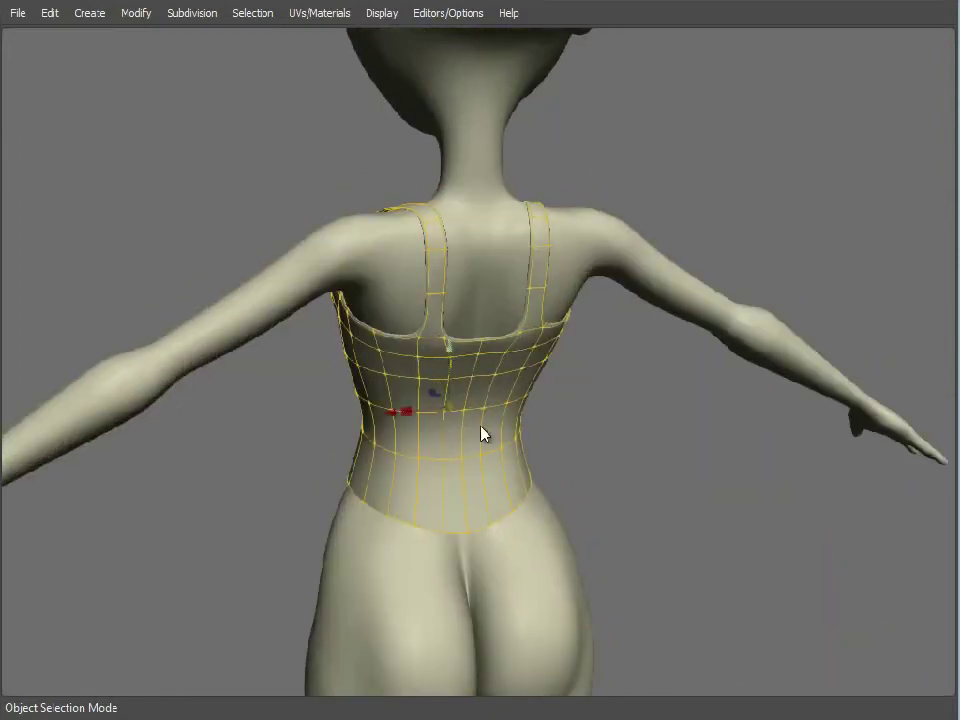
{"action": "middle_click_drag", "start_coordinate": [478, 495], "coordinate": [471, 450]}
{"action": "scroll", "coordinate": [471, 450], "scroll_direction": "down", "scroll_amount": 5}
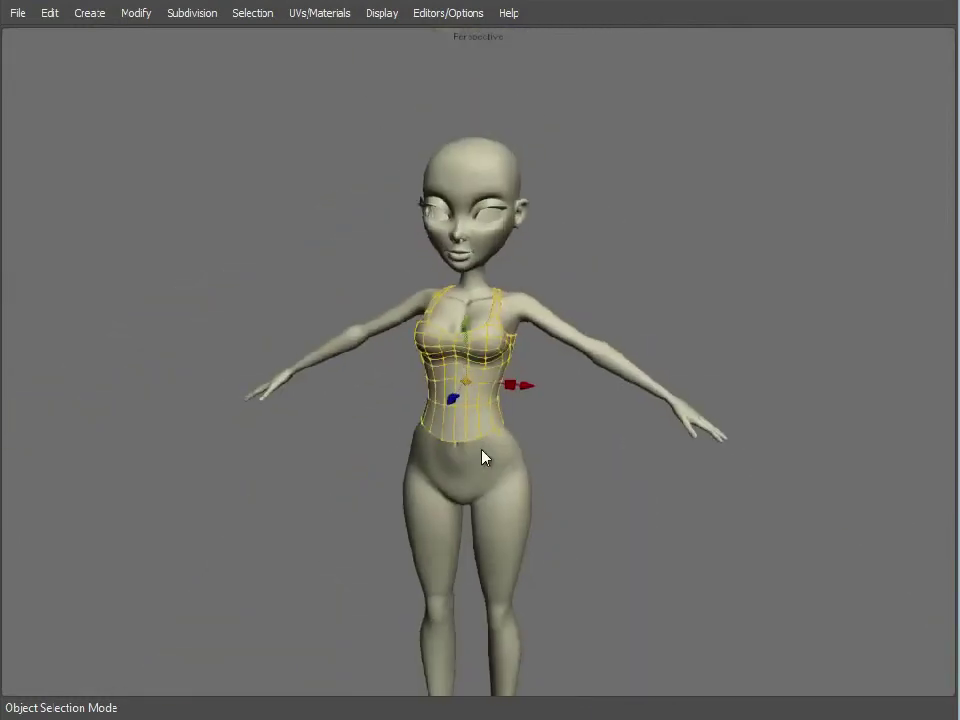
{"action": "scroll", "coordinate": [482, 457], "scroll_direction": "up", "scroll_amount": 5}
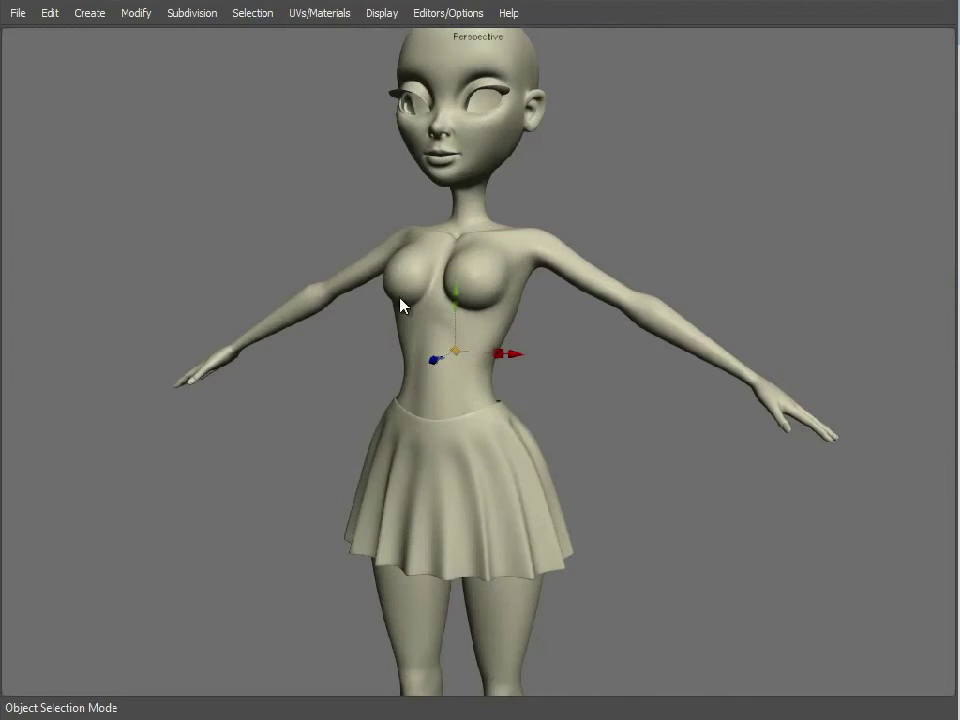
Inspect the separate short pleated skirt up close and on the full figure, and hide it.
{"action": "scroll", "coordinate": [463, 480], "scroll_direction": "up", "scroll_amount": 5}
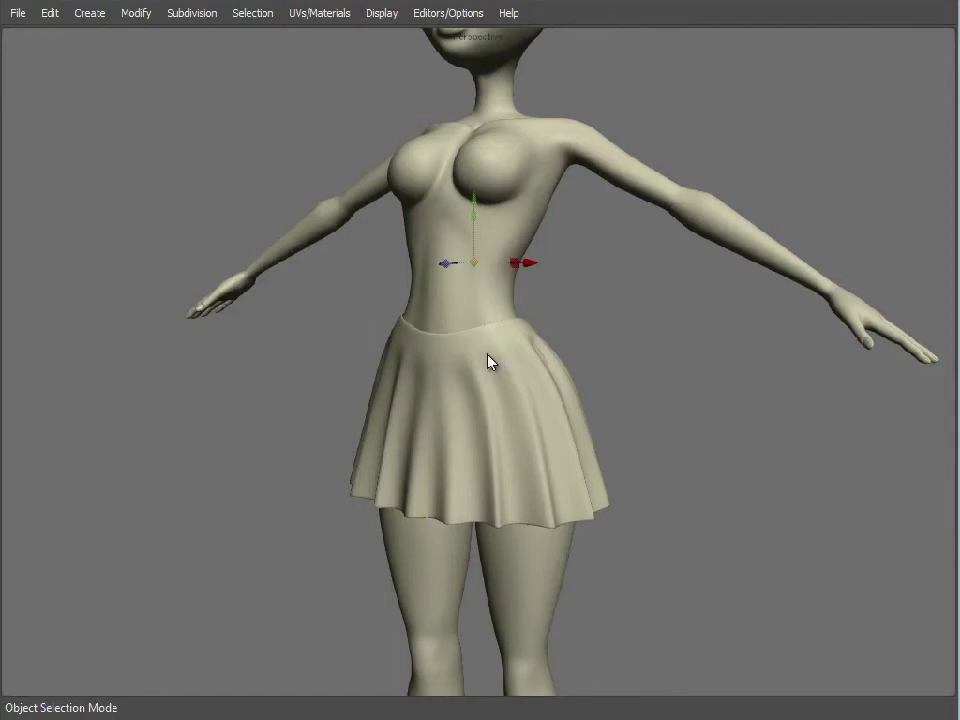
{"action": "right_click_drag", "start_coordinate": [720, 476], "coordinate": [542, 436], "text": "alt"}
{"action": "left_click_drag", "start_coordinate": [542, 436], "coordinate": [600, 431], "text": "alt"}
{"action": "right_click_drag", "start_coordinate": [600, 431], "coordinate": [676, 430], "text": "alt"}
{"action": "left_click_drag", "start_coordinate": [676, 430], "coordinate": [648, 426], "text": "alt"}
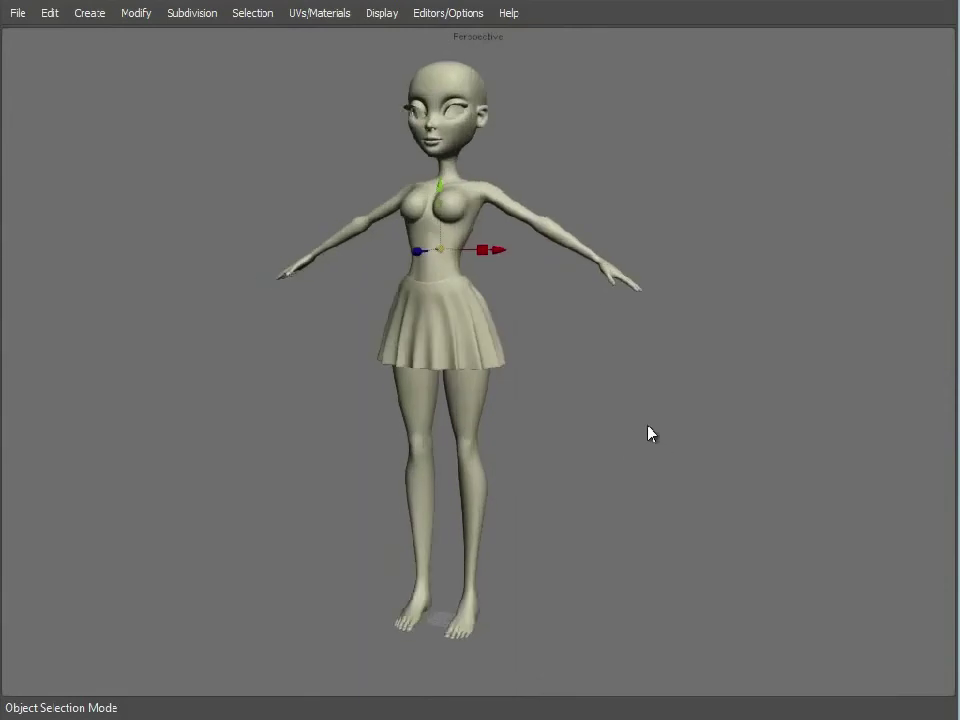
{"action": "middle_click_drag", "start_coordinate": [648, 426], "coordinate": [655, 449], "text": "alt"}
{"action": "key", "text": "ctrl+z"}
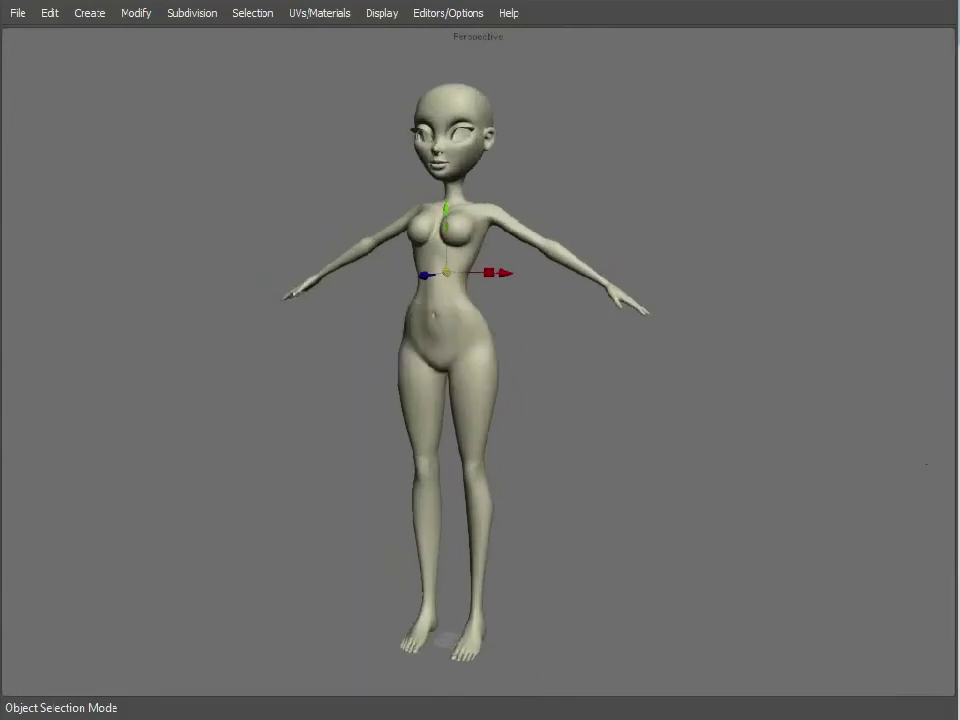
Show the bikini on the character and subdivide it to smooth its surface.
{"action": "left_click_drag", "start_coordinate": [678, 205], "coordinate": [649, 205], "text": "alt"}
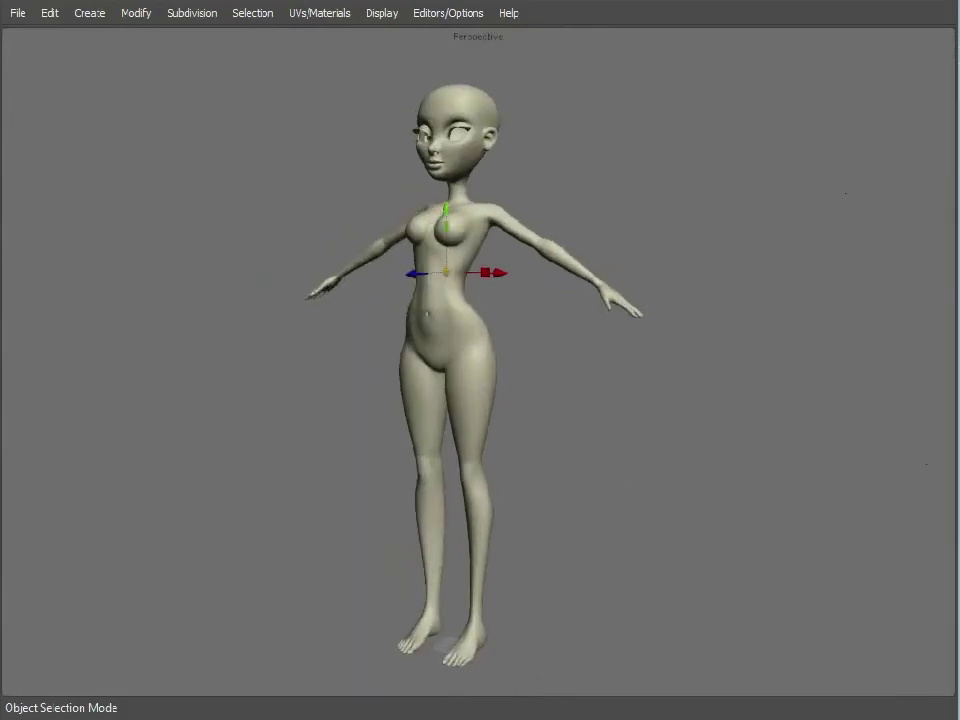
{"action": "key", "text": "ctrl+z"}
{"action": "middle_click_drag", "start_coordinate": [431, 245], "coordinate": [435, 322], "text": "alt"}
{"action": "right_click_drag", "start_coordinate": [435, 322], "coordinate": [600, 356], "text": "alt"}
{"action": "key", "text": "v"}
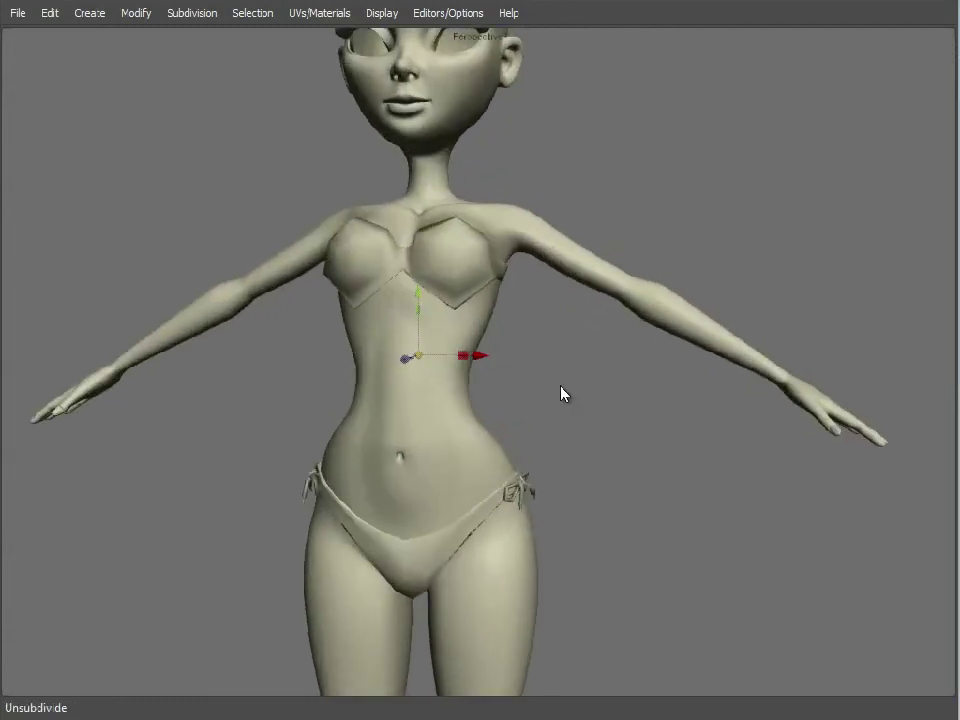
{"action": "key", "text": "Page_Up"}
{"action": "key", "text": "Page_Down"}
{"action": "left_click", "coordinate": [457, 284]}
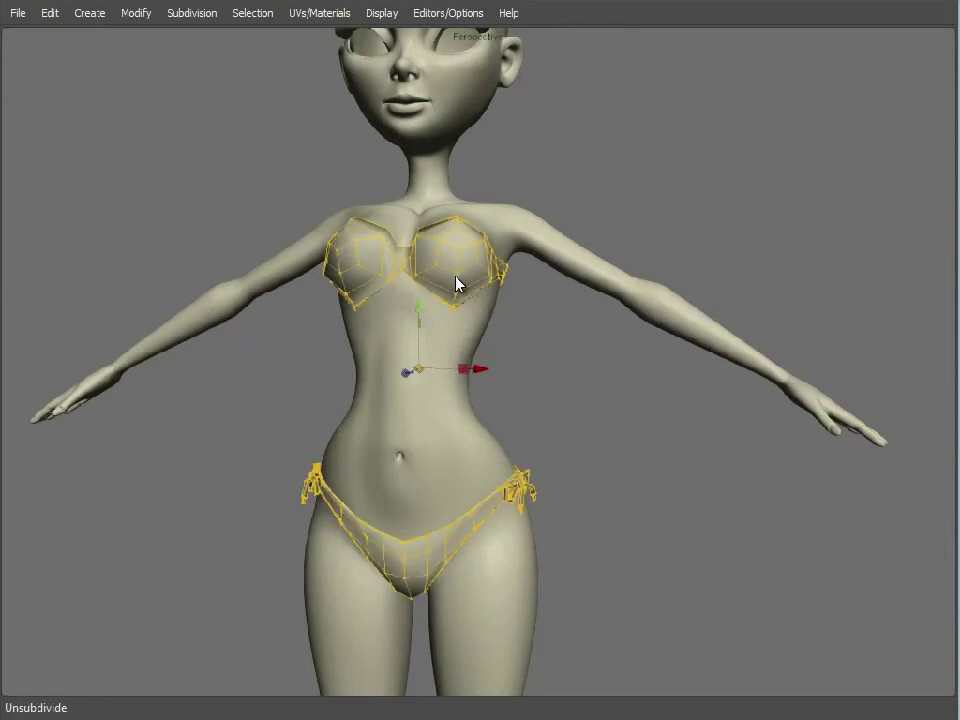
{"action": "key", "text": "Page_Up"}
{"action": "left_click", "coordinate": [675, 510]}
Examine the bikini's wireframe from the side and front, compared with the body mesh underneath and on the full figure.
{"action": "mouse_move", "coordinate": [610, 418]}
{"action": "left_mouse_down", "text": "alt"}
{"action": "mouse_move", "coordinate": [311, 439]}
{"action": "mouse_move", "coordinate": [612, 413]}
{"action": "left_mouse_up", "text": "alt"}
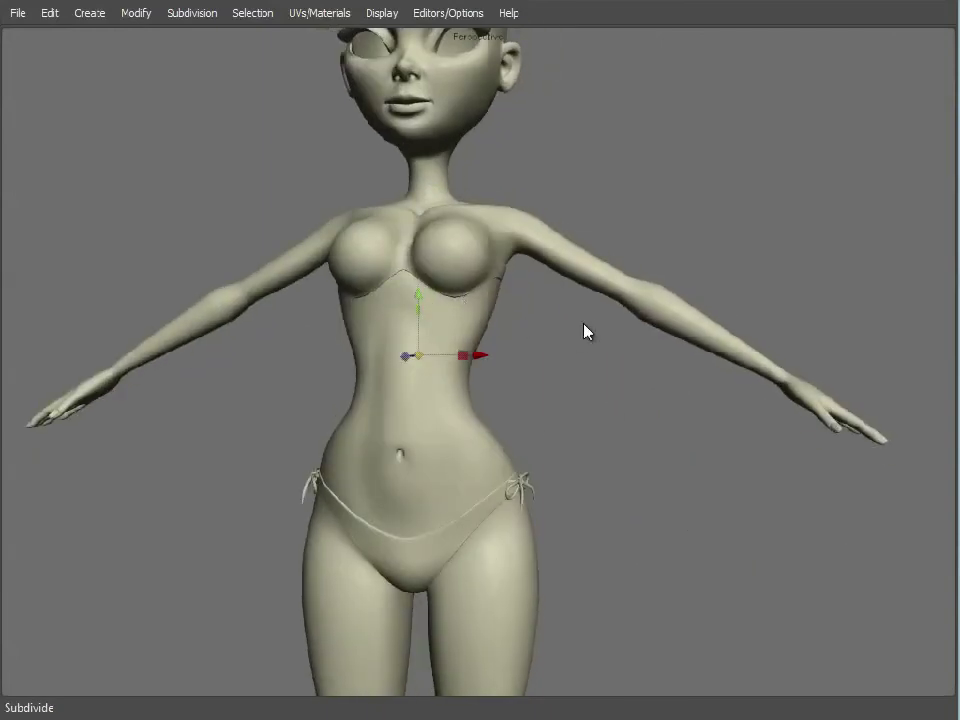
{"action": "left_click_drag", "start_coordinate": [446, 343], "coordinate": [306, 264], "text": "alt"}
{"action": "left_click", "coordinate": [333, 265]}
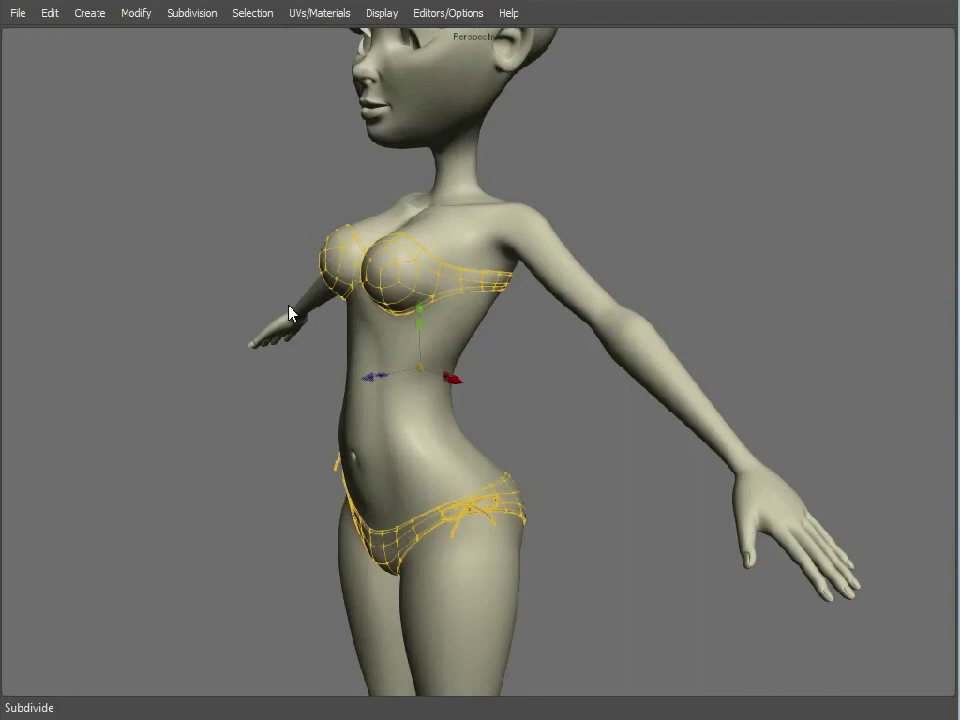
{"action": "left_click_drag", "start_coordinate": [289, 313], "coordinate": [360, 242], "text": "alt"}
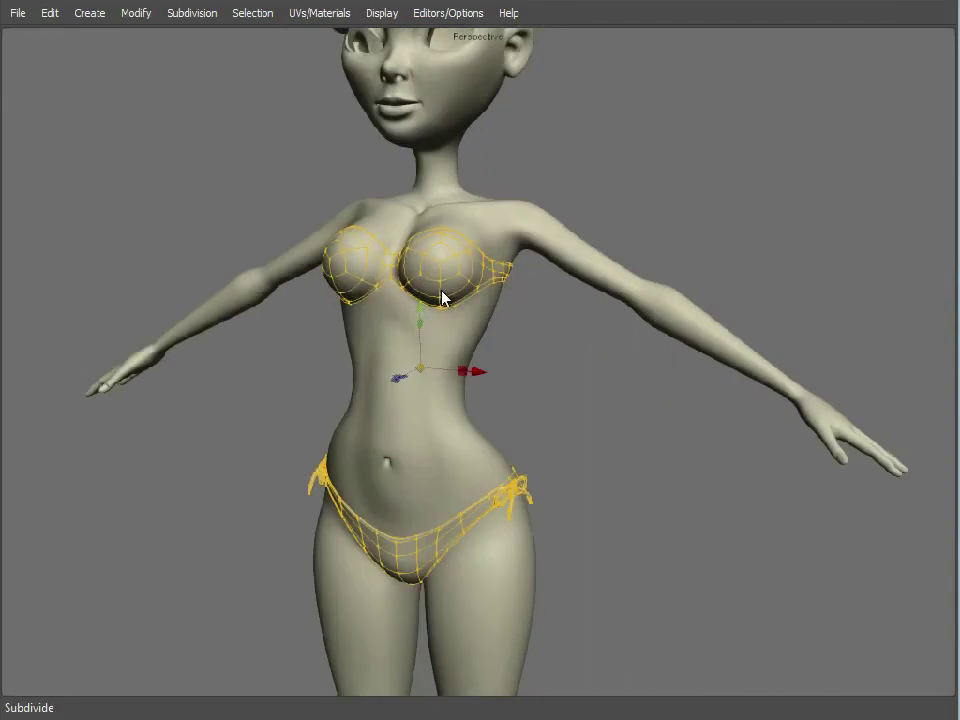
{"action": "left_click", "coordinate": [432, 507]}
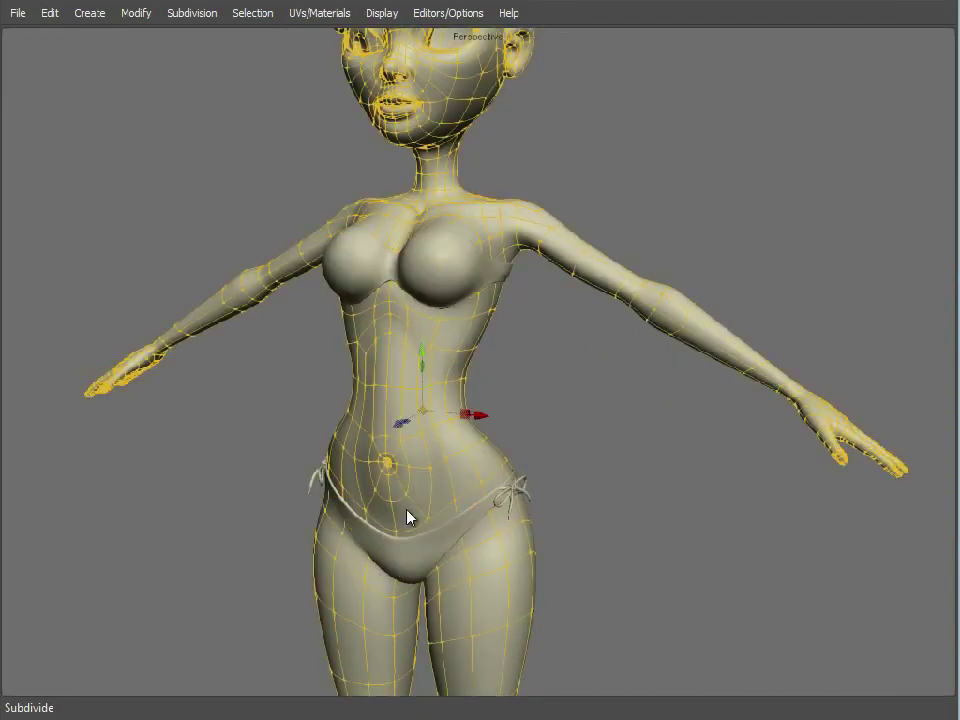
{"action": "left_click", "coordinate": [423, 555]}
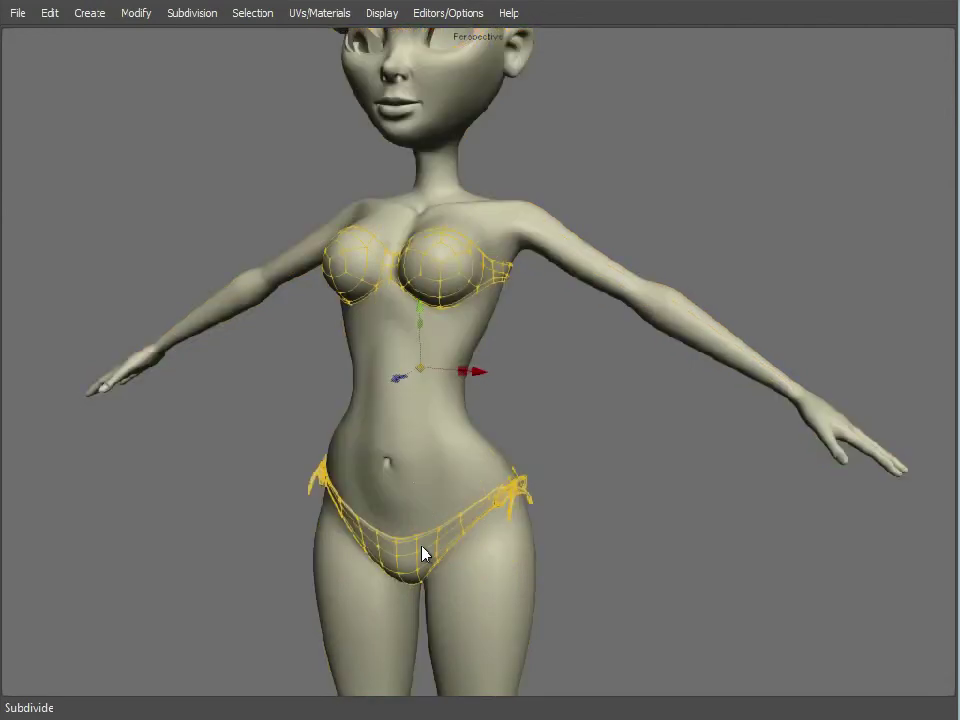
{"action": "right_click_drag", "start_coordinate": [716, 509], "coordinate": [564, 489], "text": "alt"}
{"action": "middle_click_drag", "start_coordinate": [564, 489], "coordinate": [581, 386], "text": "alt"}
{"action": "right_click_drag", "start_coordinate": [581, 386], "coordinate": [590, 388], "text": "alt"}
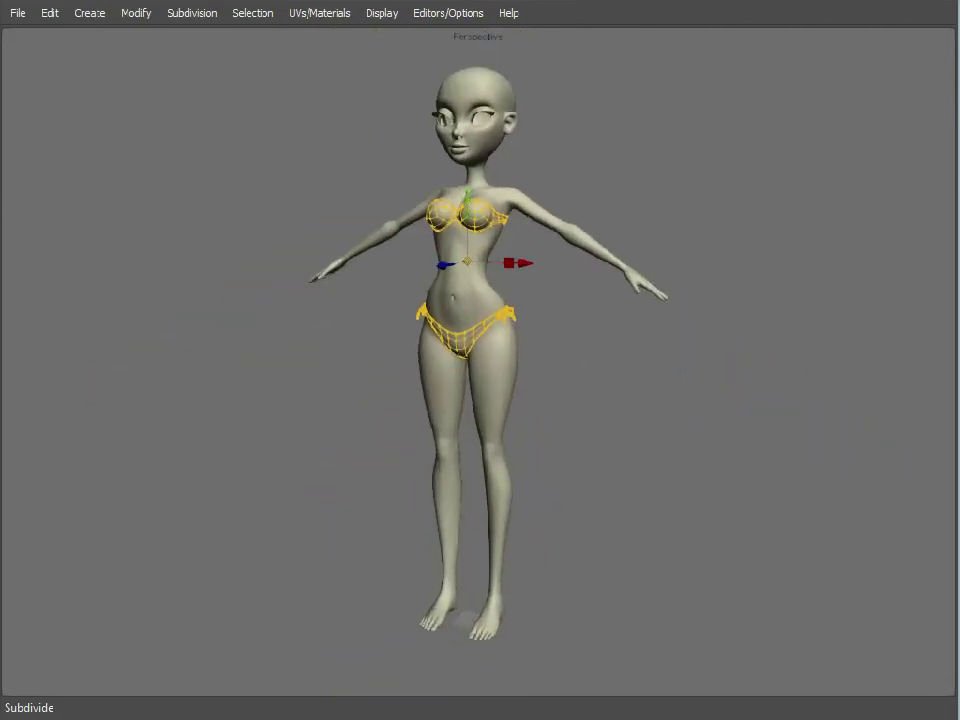
Show the character's hair and eyebrows, clear the selection, and view the whole figure in the bikini from several angles.
{"action": "key", "text": "shift+h"}
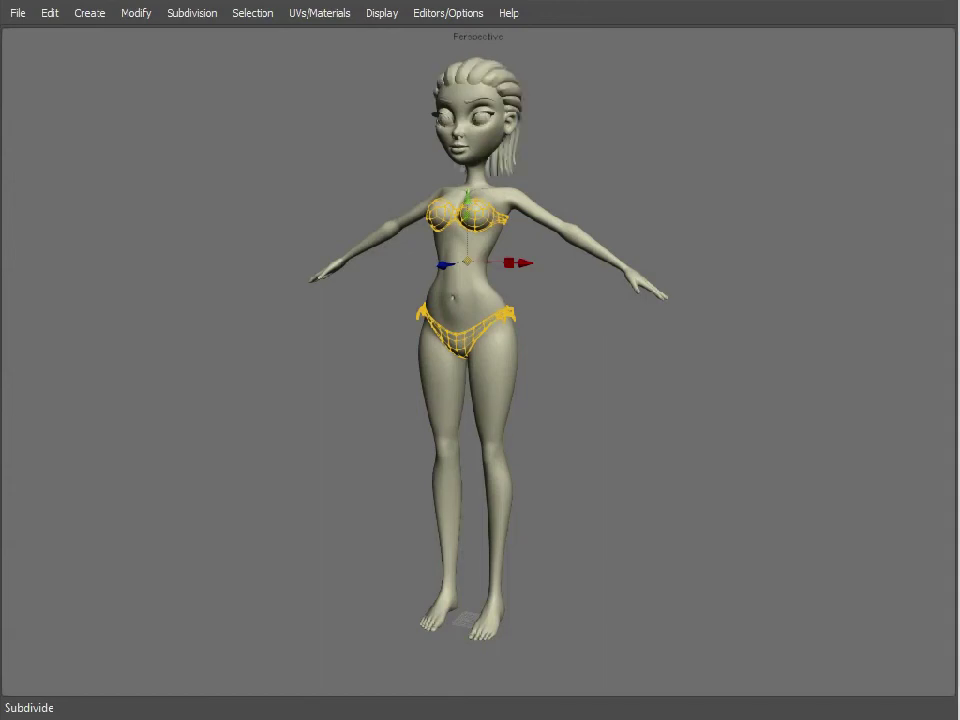
{"action": "left_click", "coordinate": [699, 174]}
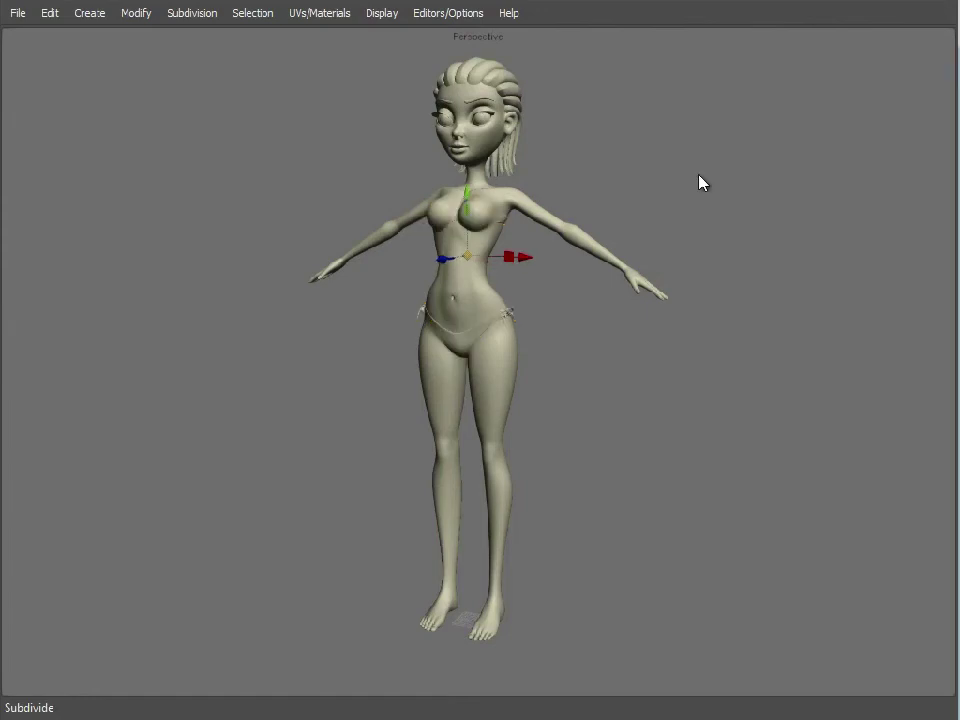
{"action": "left_click_drag", "start_coordinate": [316, 249], "coordinate": [355, 246], "text": "alt"}
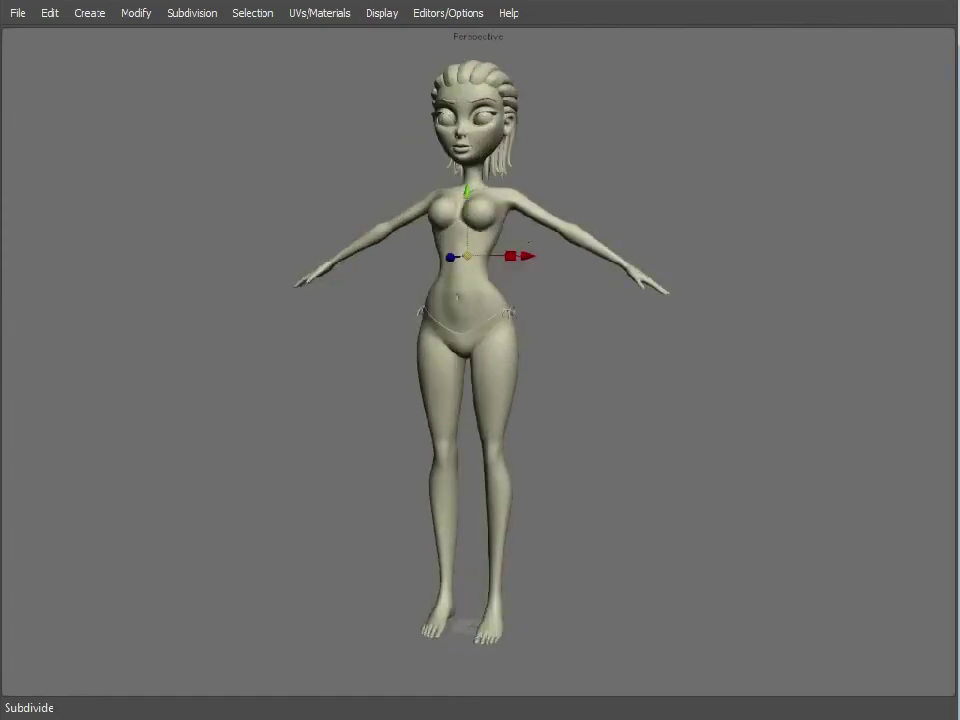
{"action": "key", "text": "q"}
{"action": "left_click_drag", "start_coordinate": [668, 279], "coordinate": [479, 273], "text": "alt"}
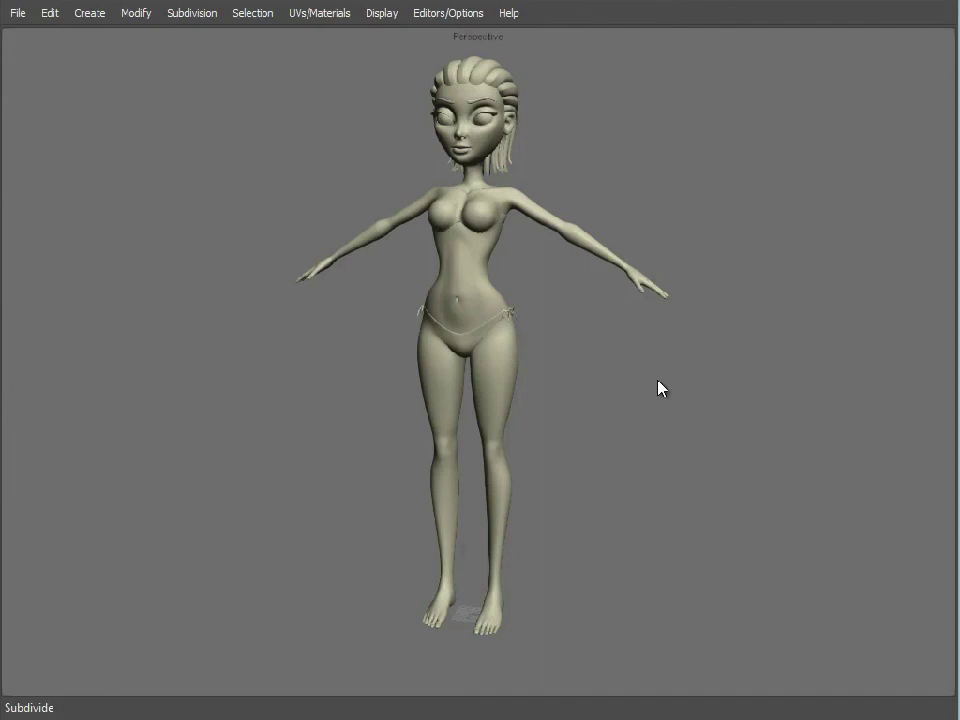
{"action": "left_click_drag", "start_coordinate": [630, 347], "coordinate": [500, 310], "text": "alt"}
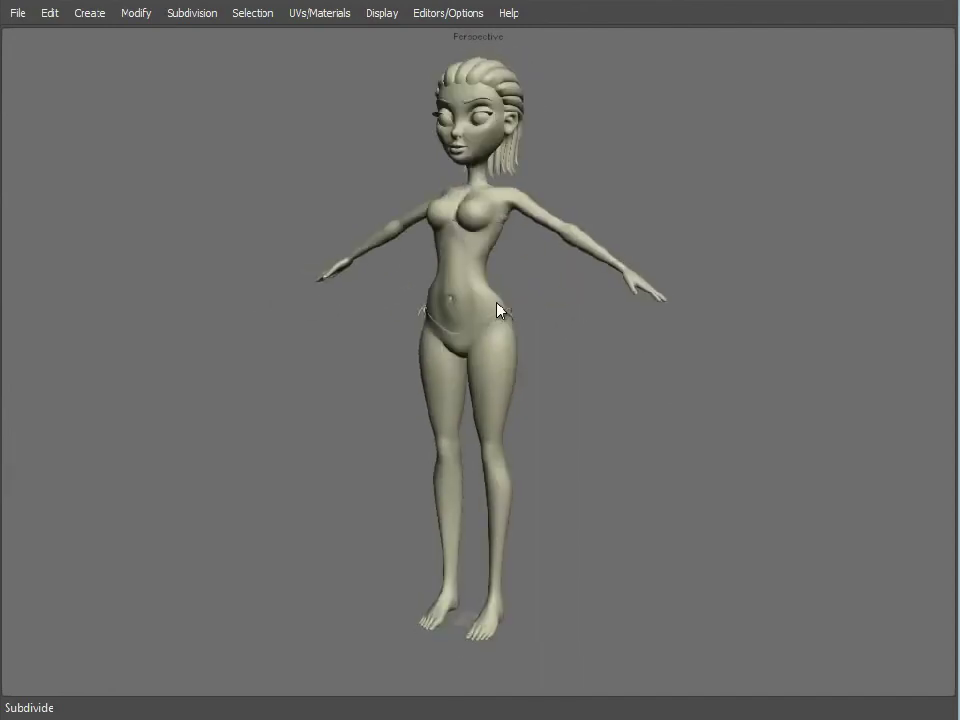
{"action": "middle_click_drag", "start_coordinate": [630, 369], "coordinate": [624, 375], "text": "alt"}
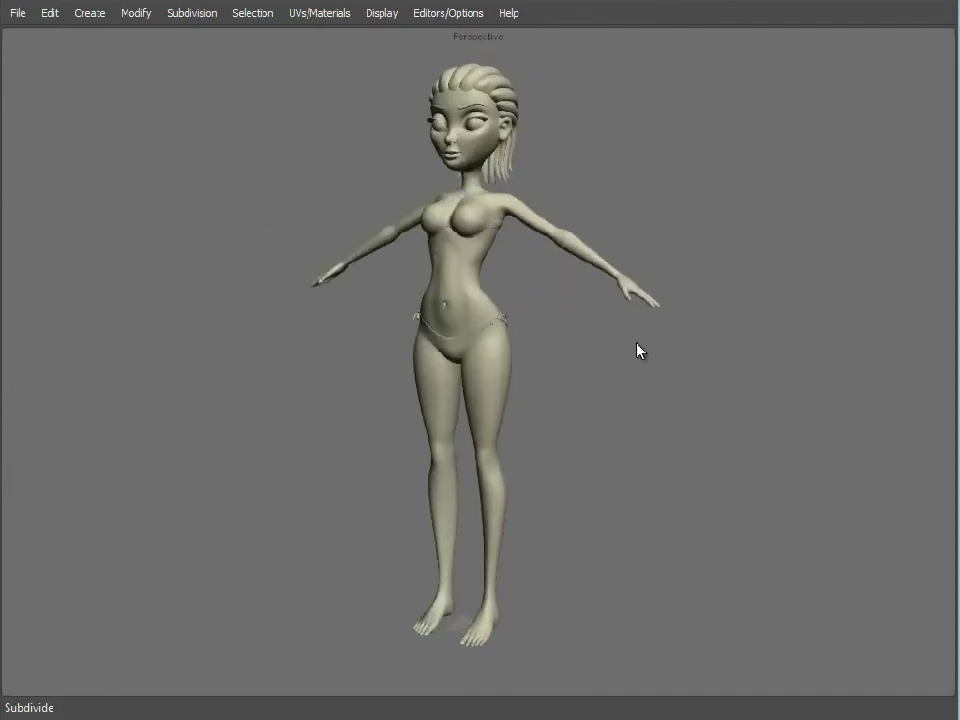